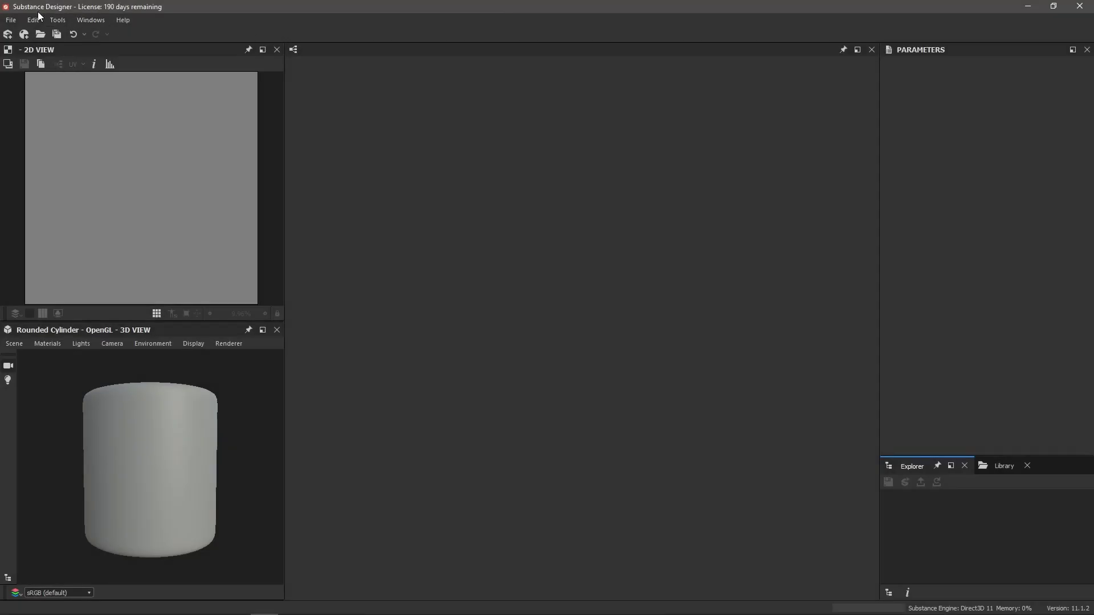
Create a new substance graph named Suede_Tutorial from the PBR (Metallic/Roughness) template.
left_click(11, 22)
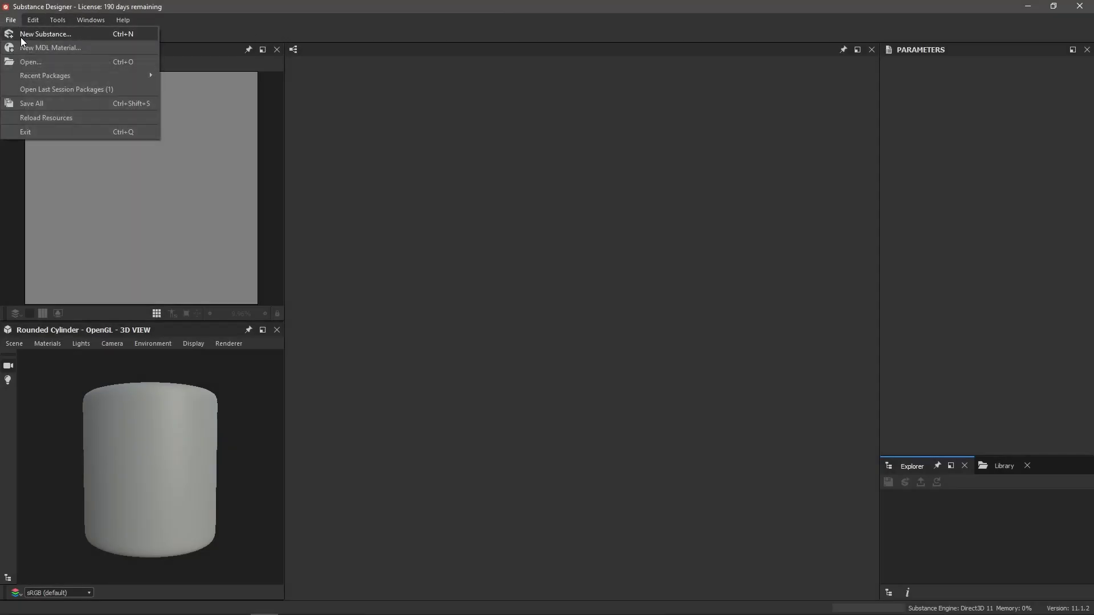
left_click(21, 38)
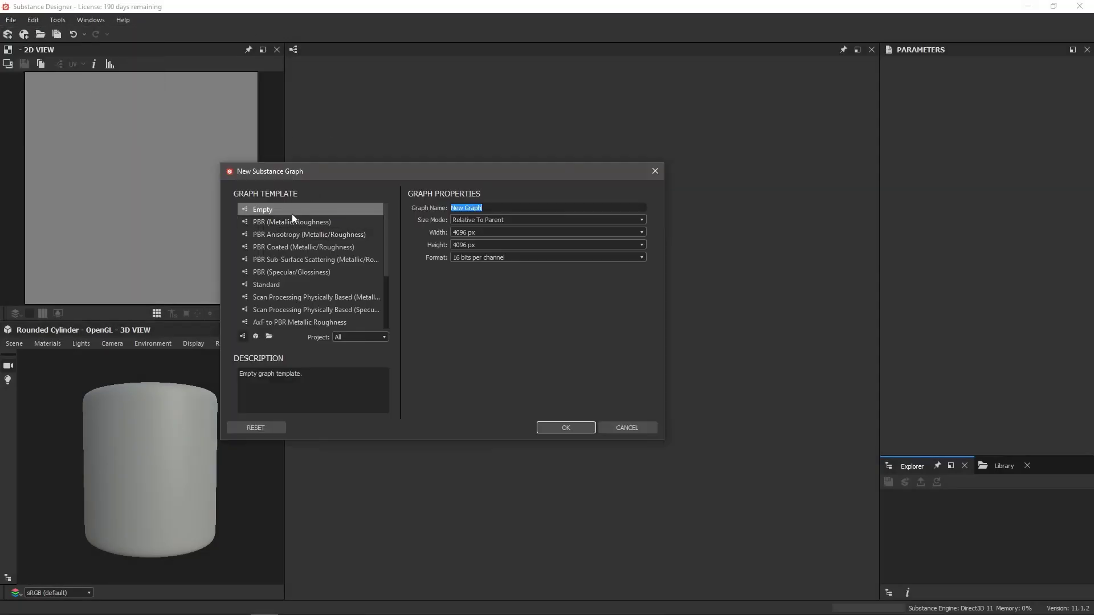
left_click(269, 223)
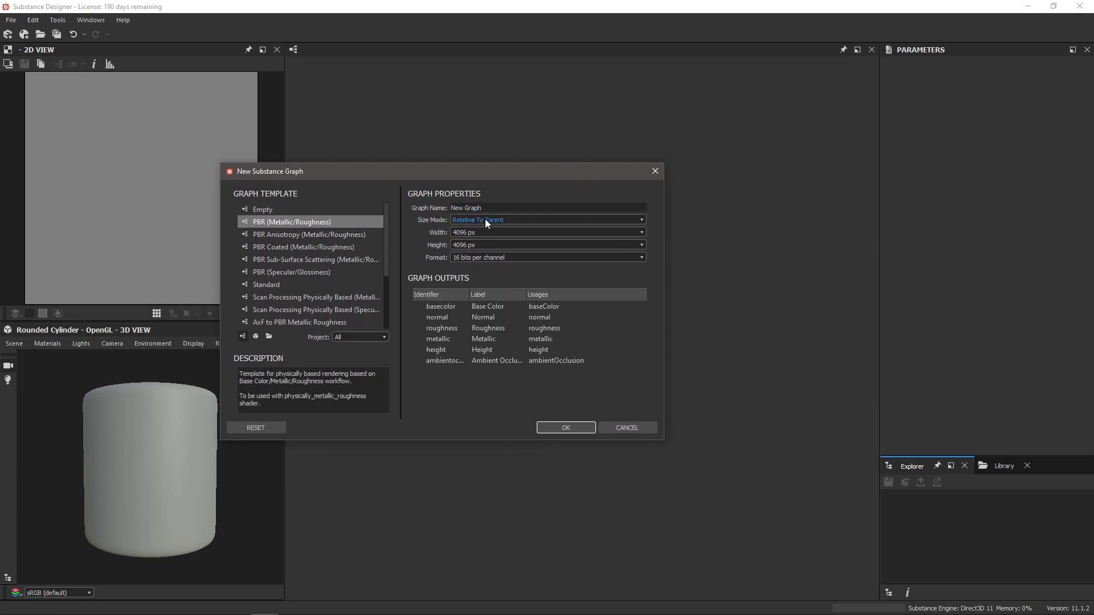
left_click_drag(499, 209, 427, 206)
type("Suede Tutorial")
left_click(464, 233)
left_click(566, 427)
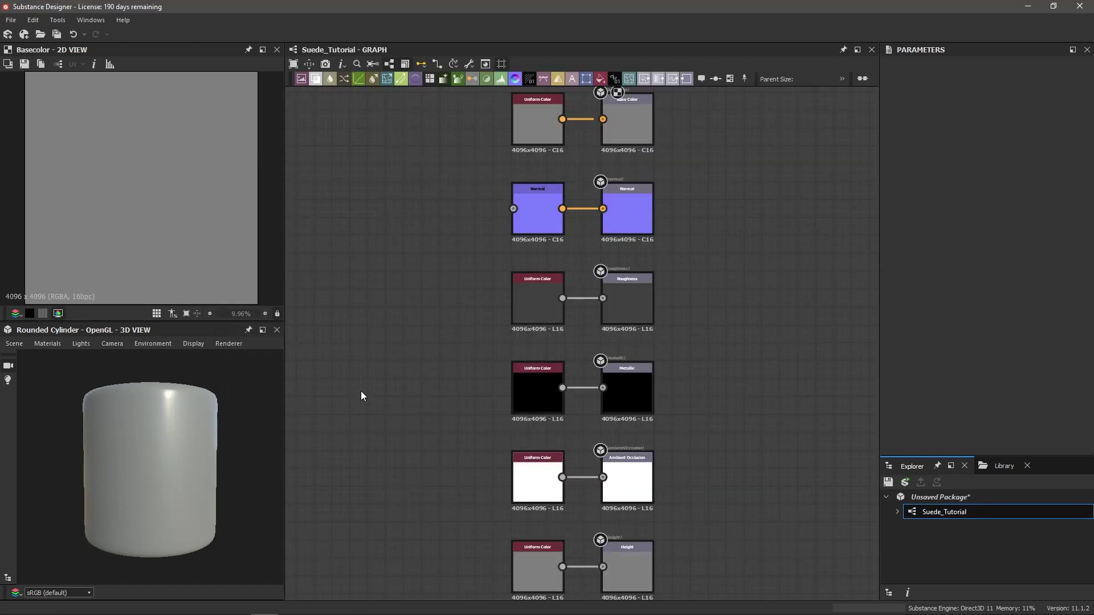
Add a Blend node before the existing nodes and connect its output to the Normal node's input.
scroll(374, 376, "down", 2)
middle_click_drag(381, 363, 496, 344)
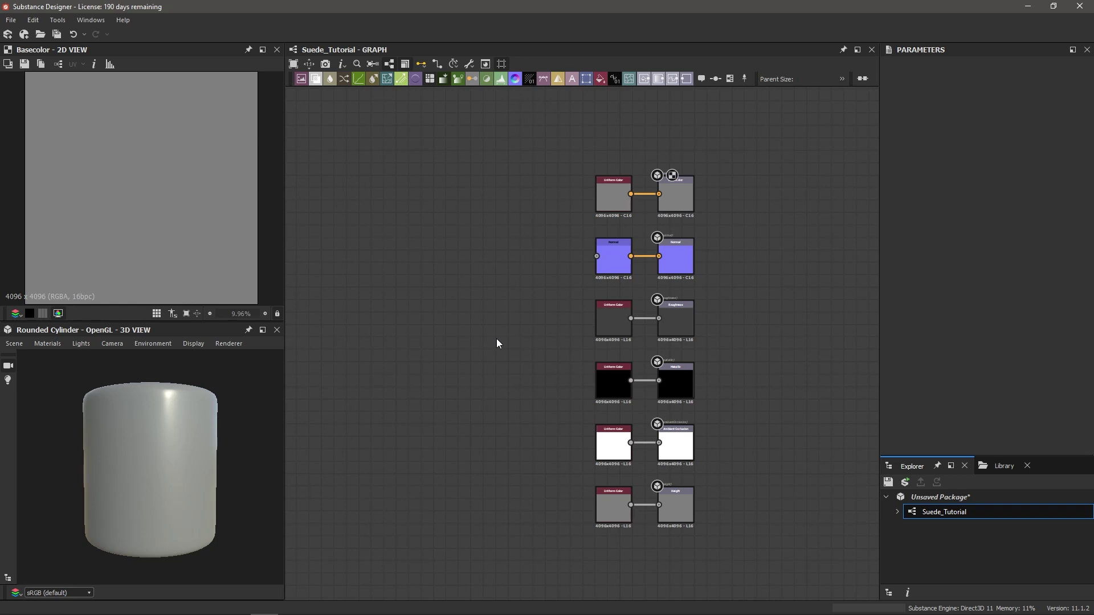
key("space")
type("bl")
key("Return")
scroll(581, 308, "up", 1)
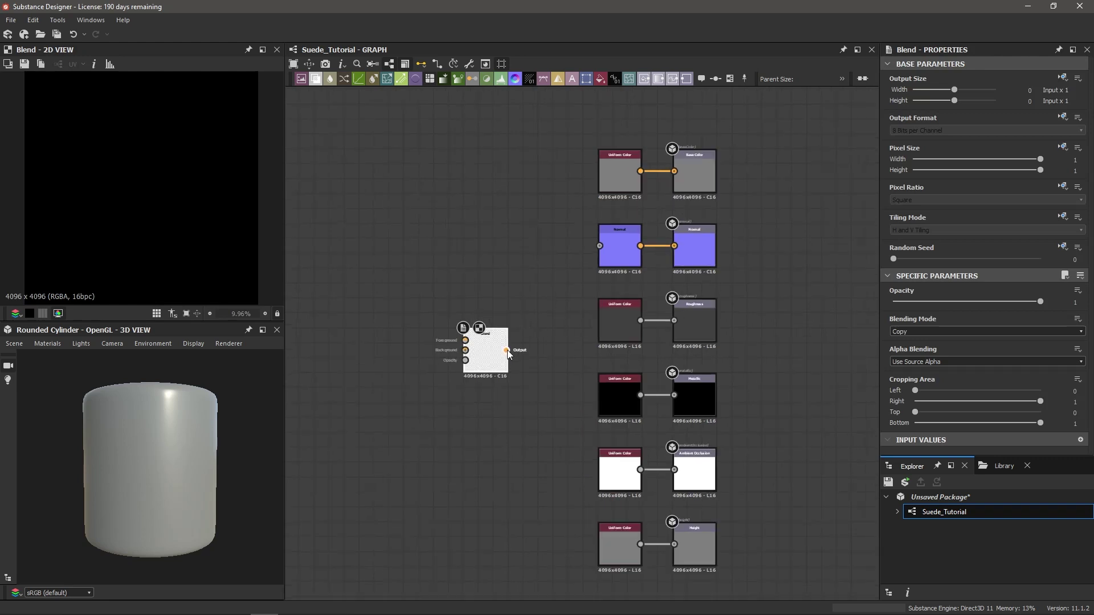
left_click_drag(506, 350, 599, 246)
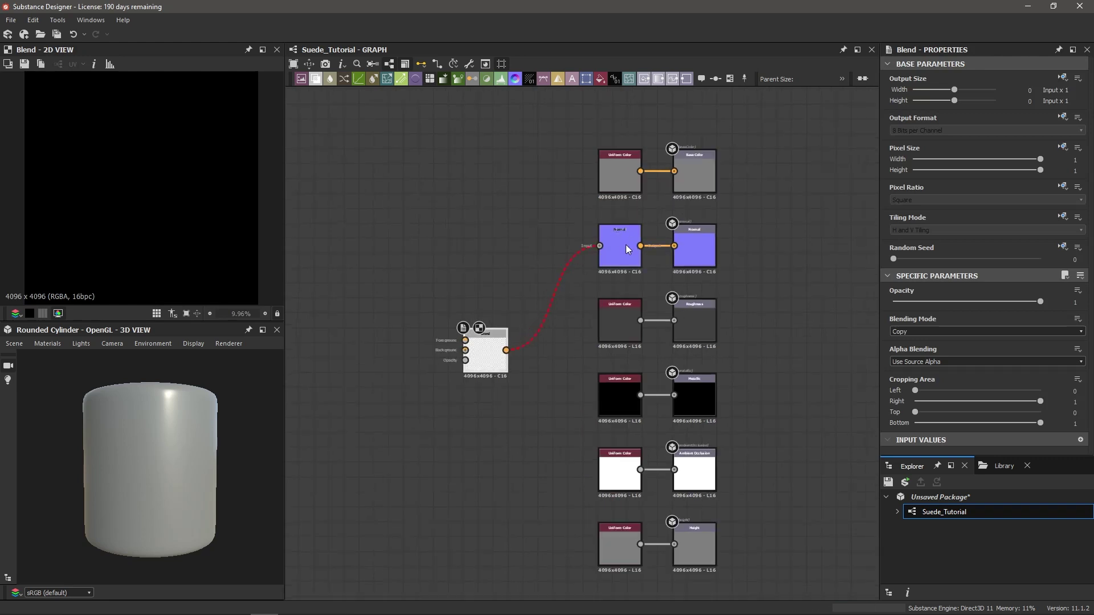
Delete the two Uniform Color nodes feeding the Ambient Occlusion and Height outputs.
scroll(624, 248, "up", 1)
scroll(528, 288, "down", 3)
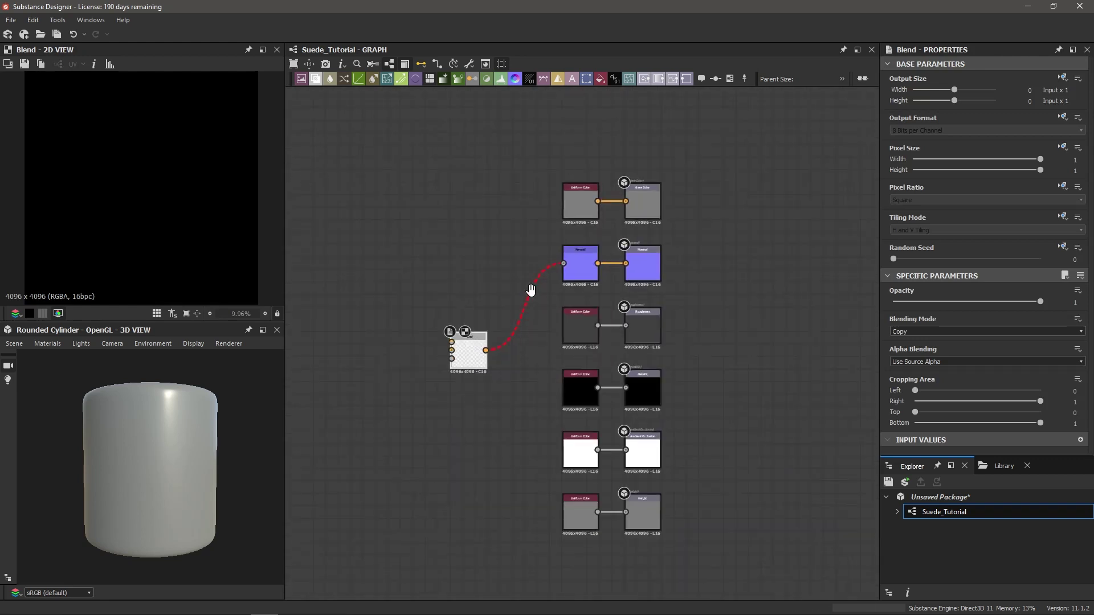
scroll(536, 422, "up", 2)
middle_click_drag(533, 425, 501, 375)
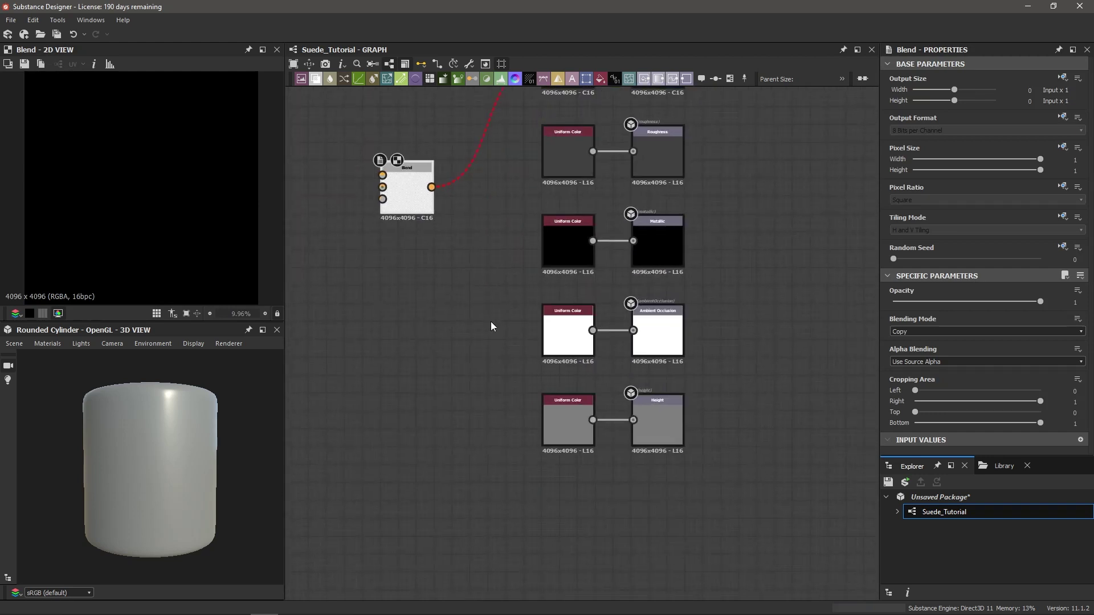
left_click_drag(488, 317, 566, 433)
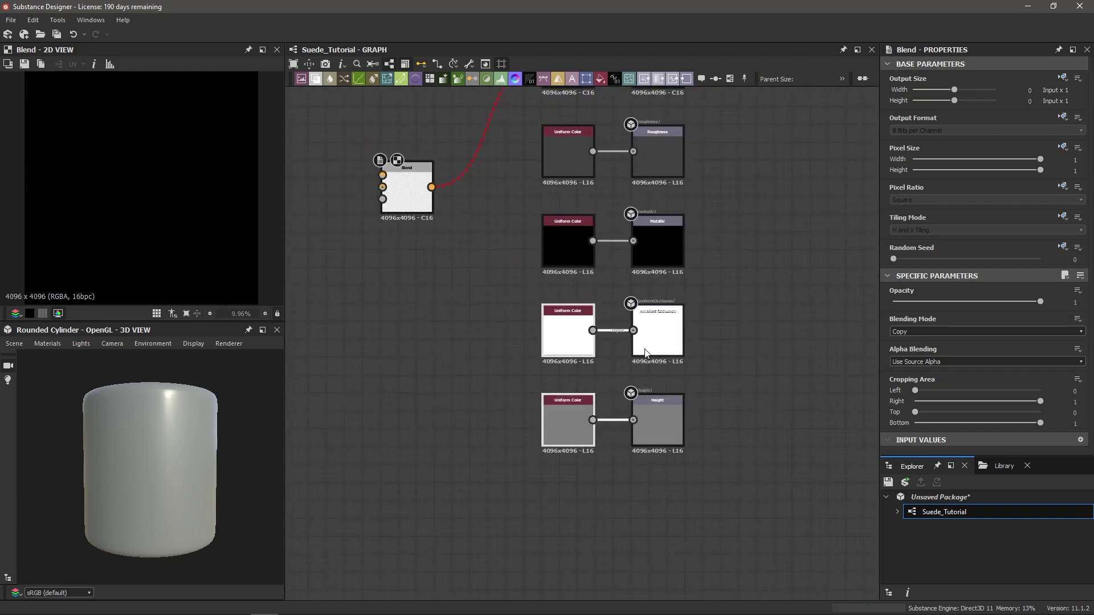
scroll(661, 347, "up", 1)
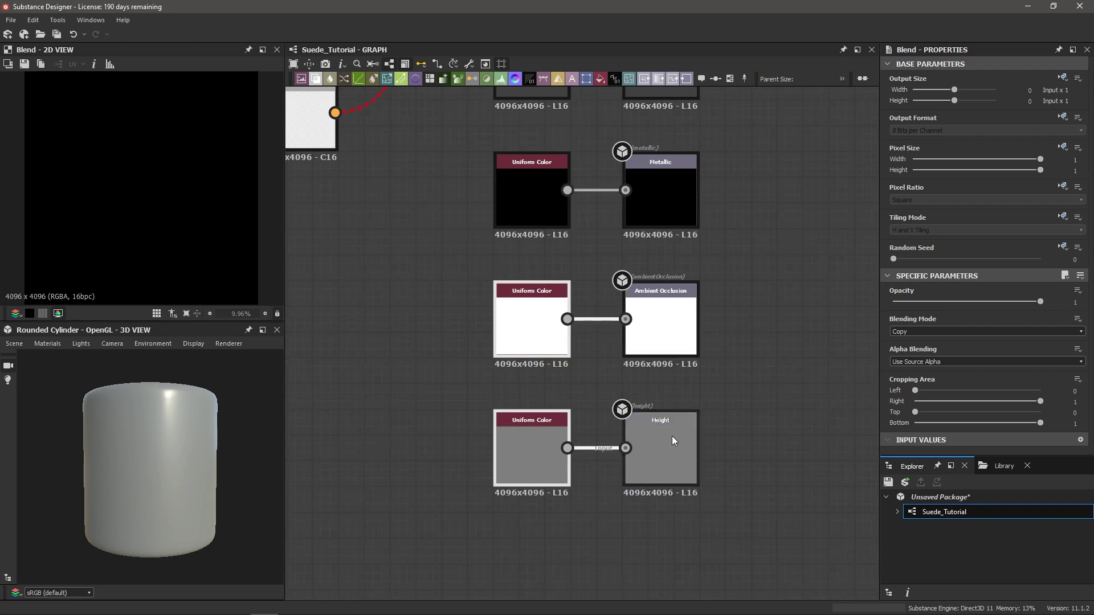
scroll(497, 431, "down", 1)
left_click_drag(501, 439, 519, 451)
key("Delete")
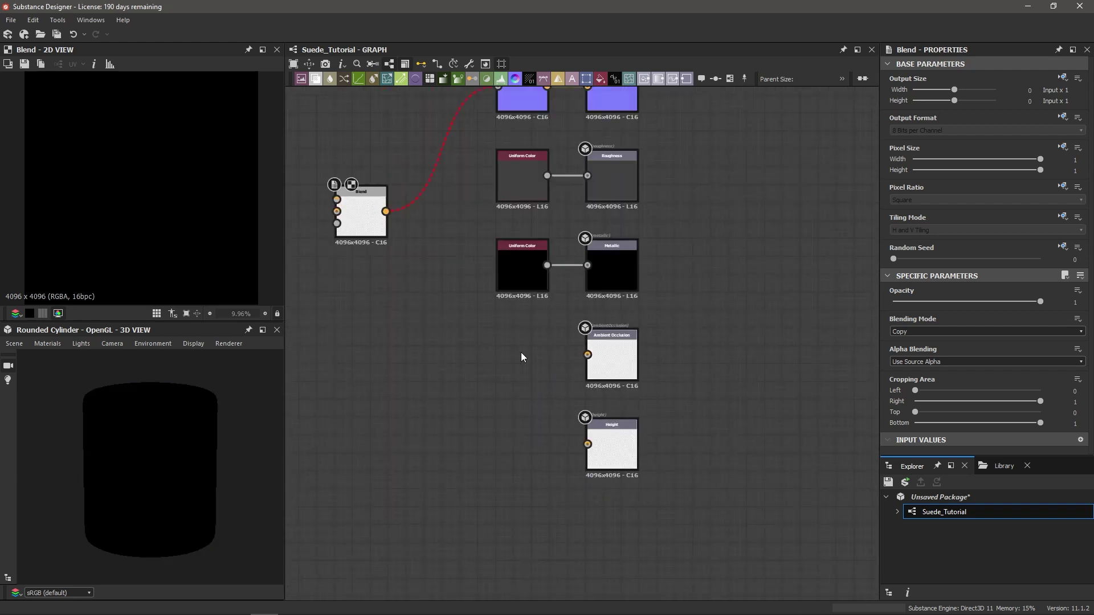
Add an Ambient Occlusion (HBAO) node and connect it to the Ambient Occlusion output.
key("space")
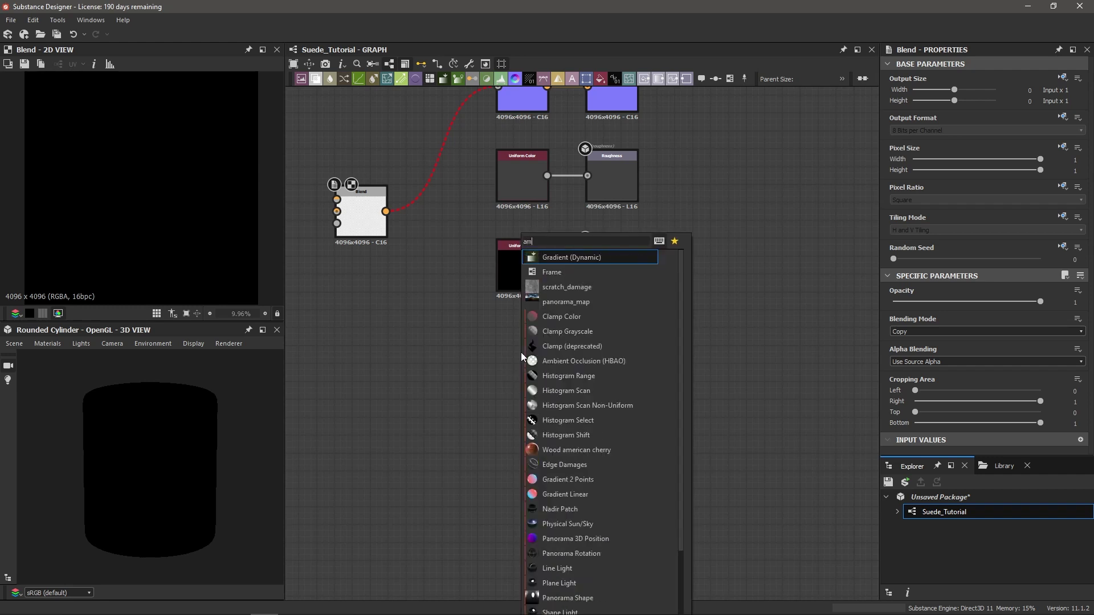
type("amb")
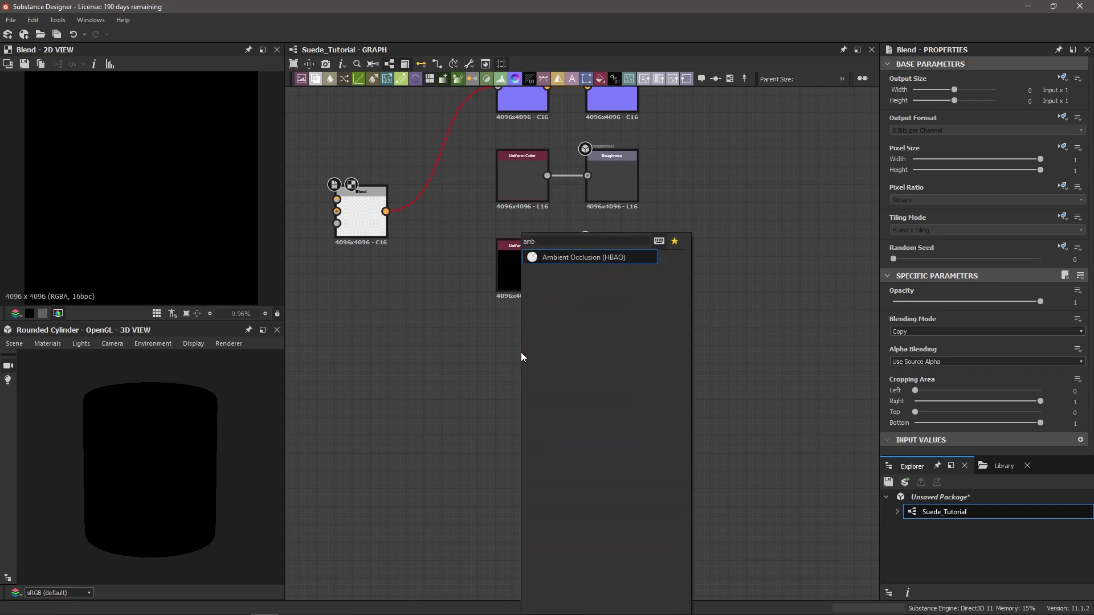
key("Return")
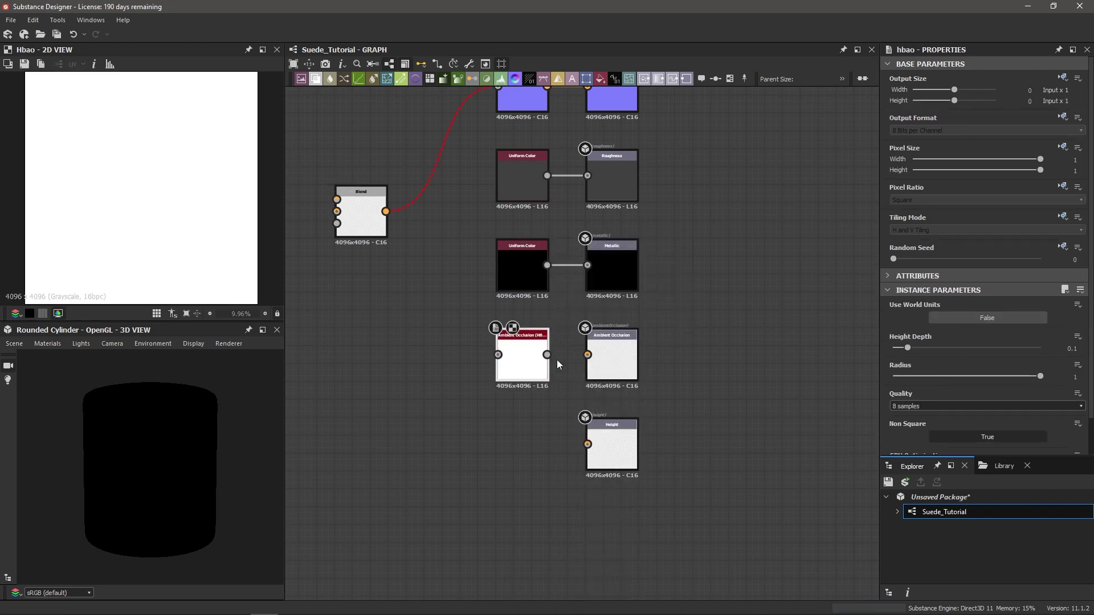
left_click_drag(548, 355, 587, 354)
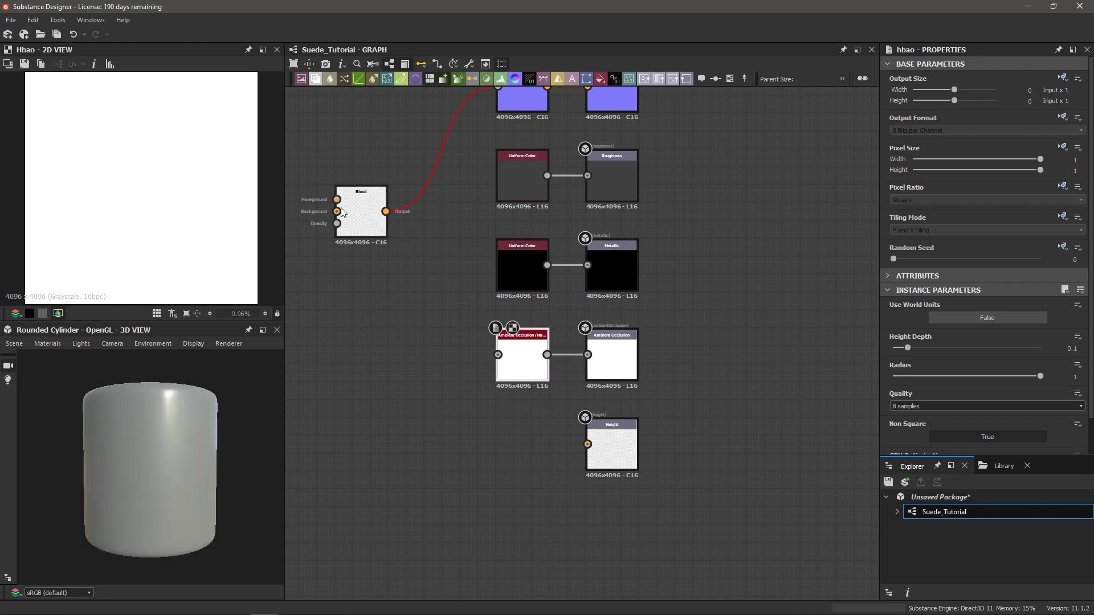
Connect the Blend node's output to both the Ambient Occlusion (HBAO) node's input and the Height output.
middle_click_drag(366, 228, 382, 261)
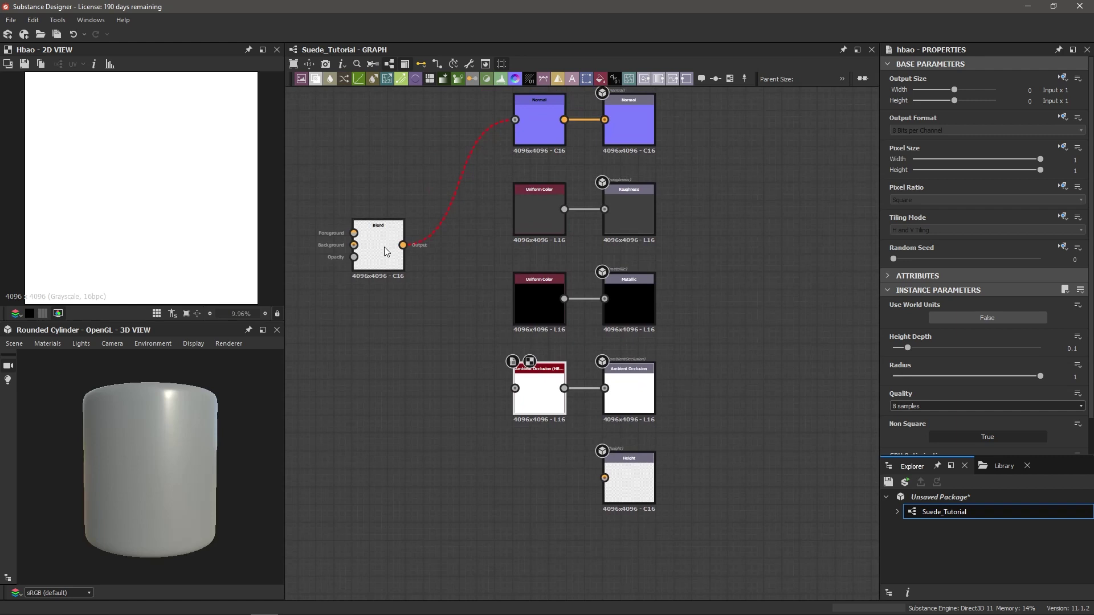
left_click_drag(443, 329, 515, 388)
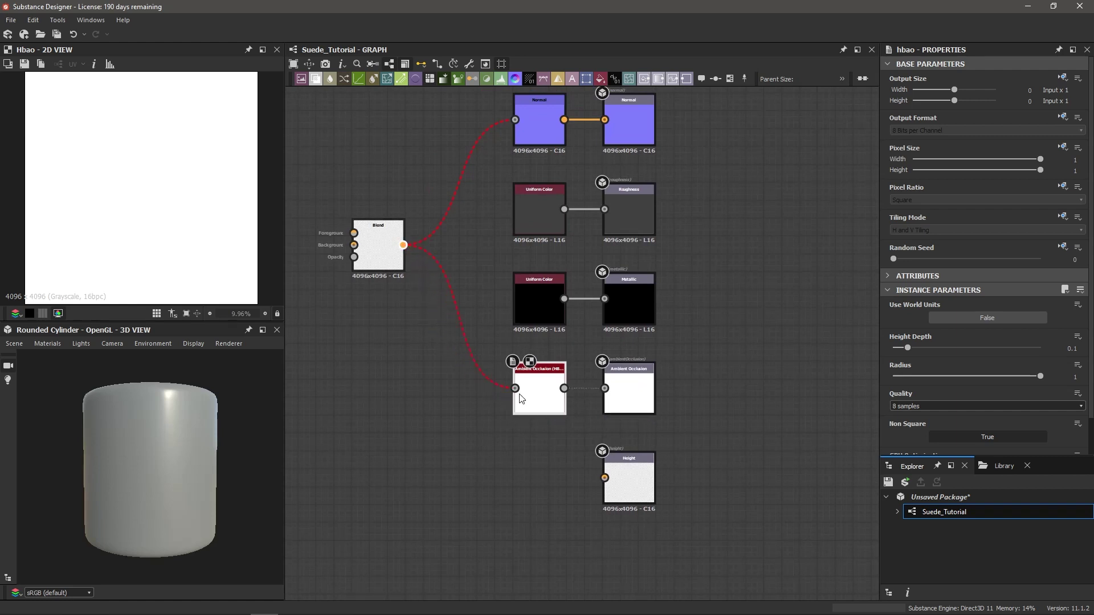
middle_click_drag(413, 269, 421, 257)
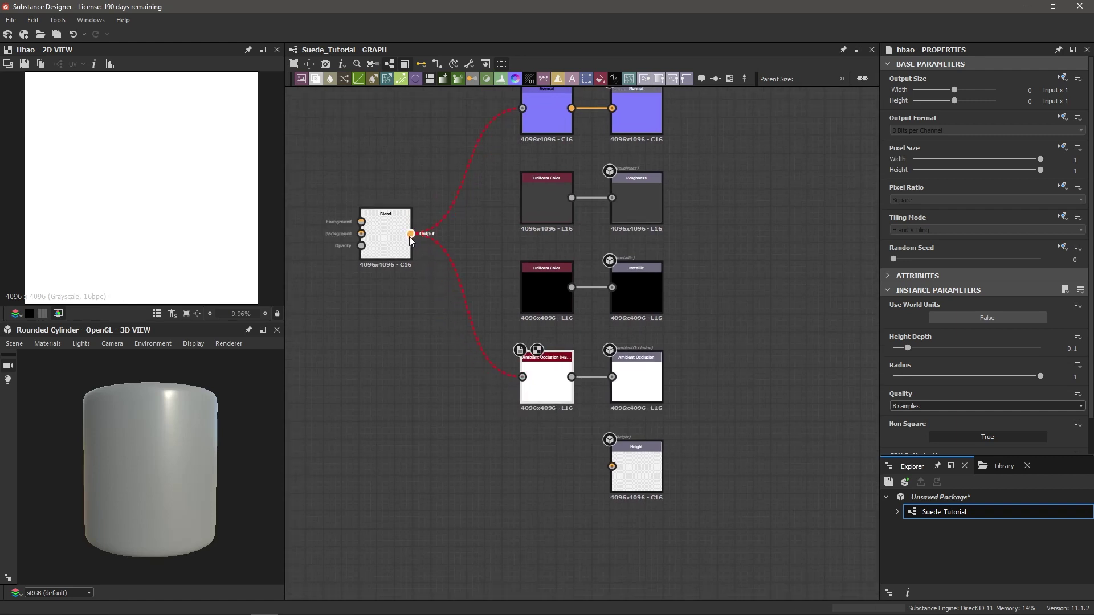
left_click_drag(410, 234, 612, 465)
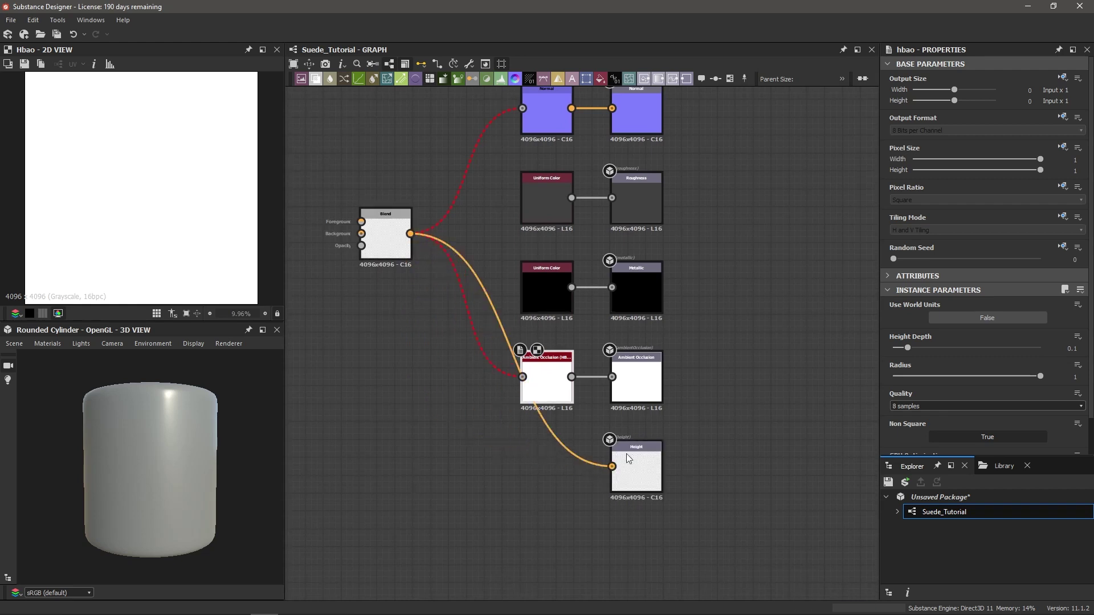
Attach a comment reading "Final Blend" to the Blend node.
right_click(379, 236)
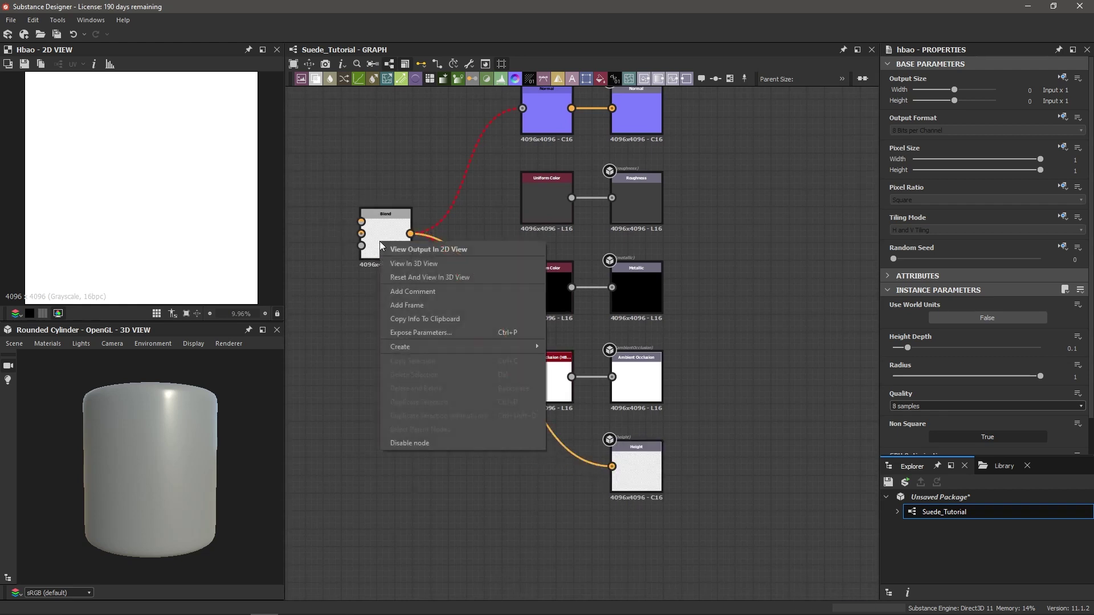
left_click(405, 289)
left_click_drag(932, 109, 846, 80)
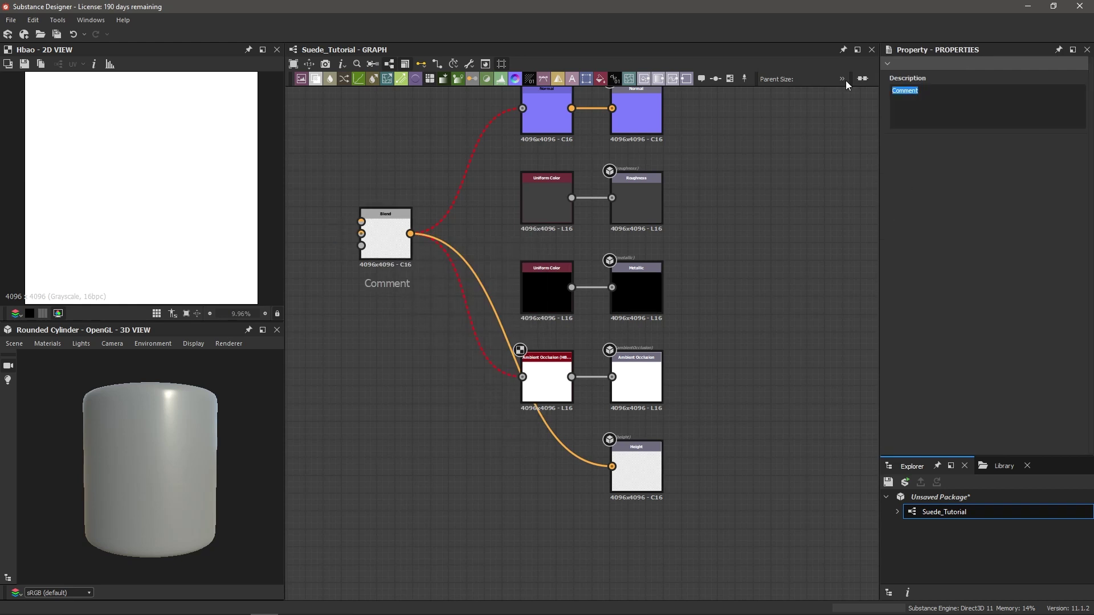
type("Final Blend")
Switch to the reference image board, examine the suede grain on the yellow sandal up close, and return to Substance Designer.
key("alt+Tab")
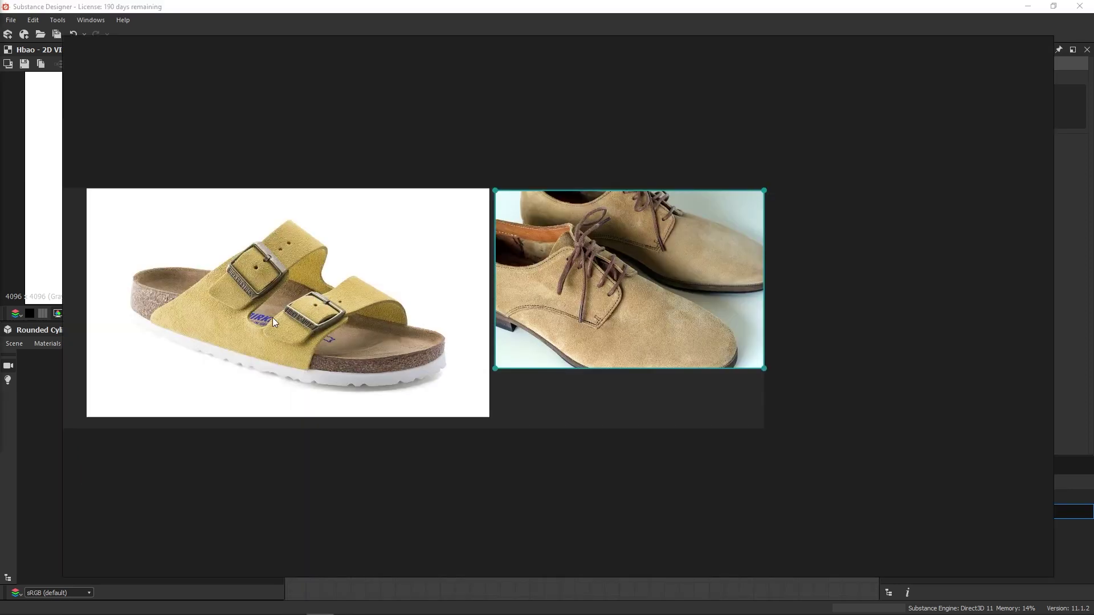
scroll(269, 319, "up", 3)
scroll(300, 344, "up", 4)
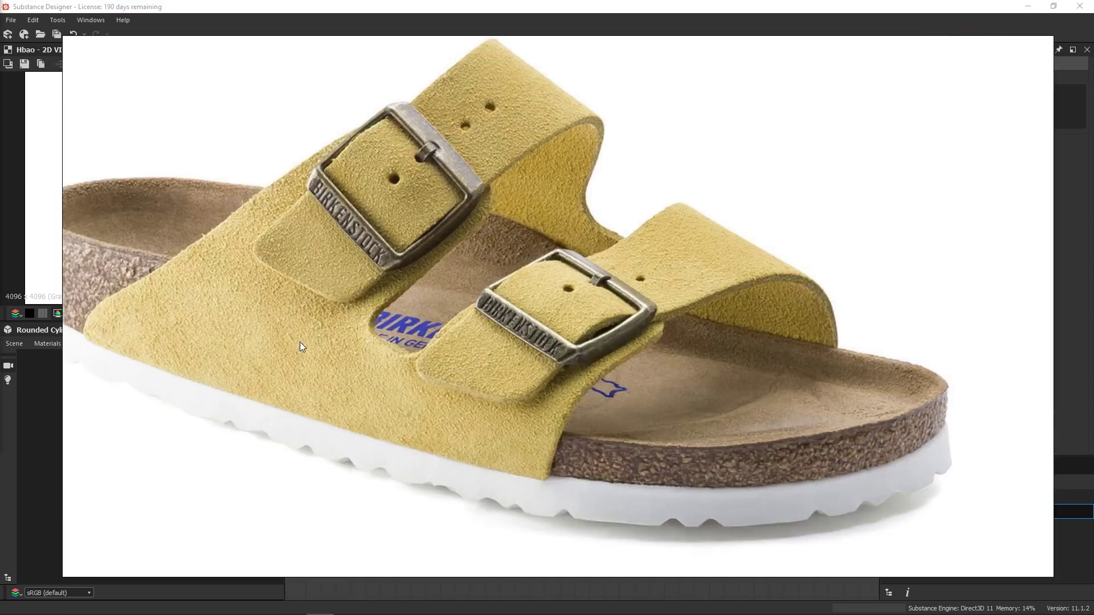
scroll(313, 343, "down", 5)
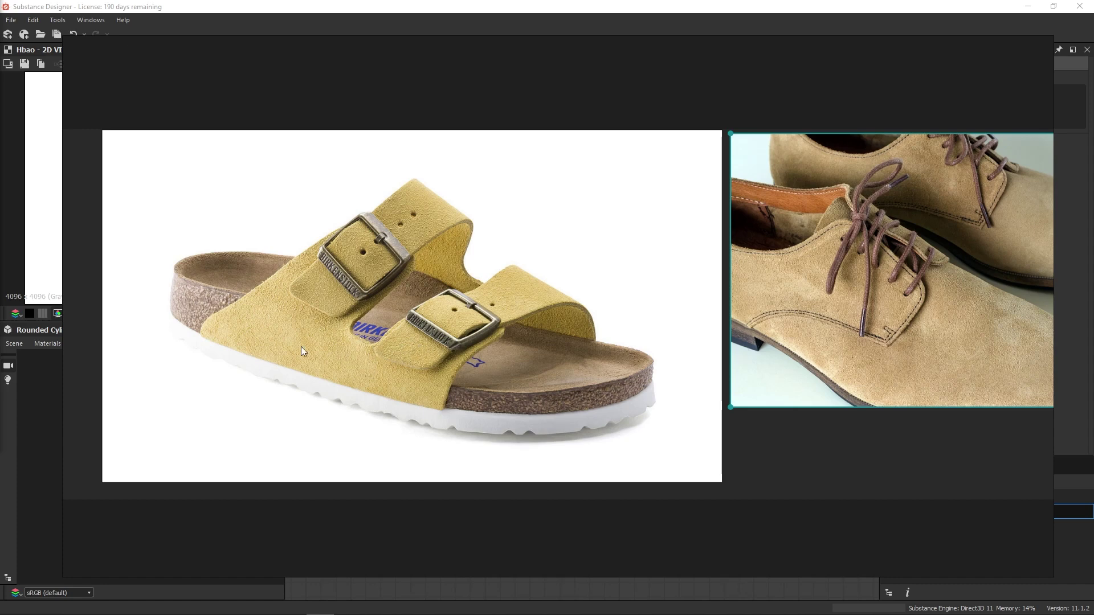
scroll(300, 340, "down", 1)
scroll(300, 340, "up", 8)
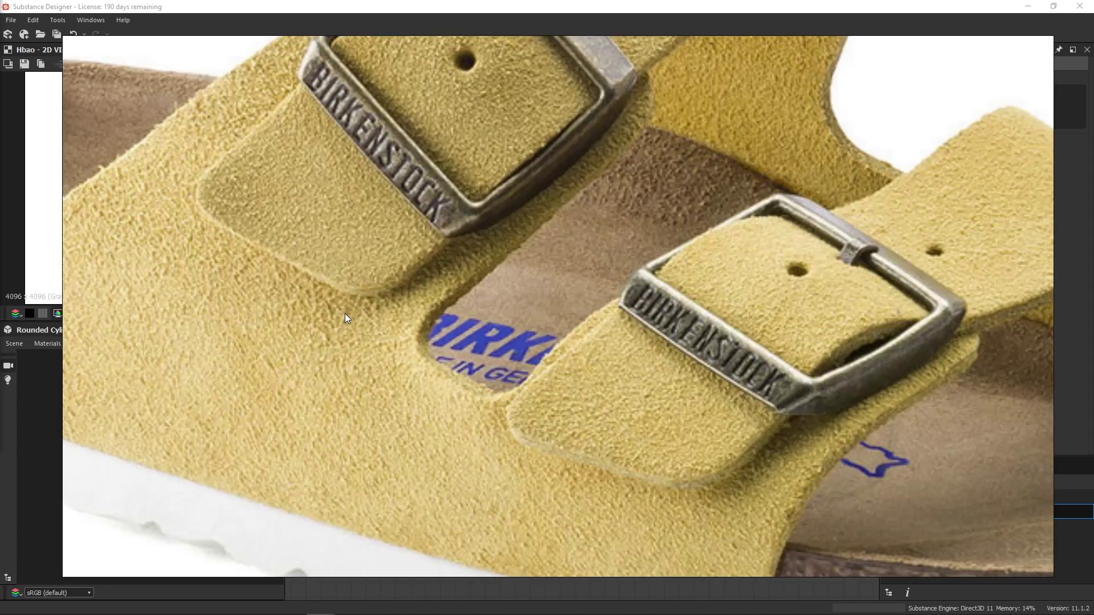
scroll(345, 315, "up", 2)
middle_click_drag(345, 211, 349, 273)
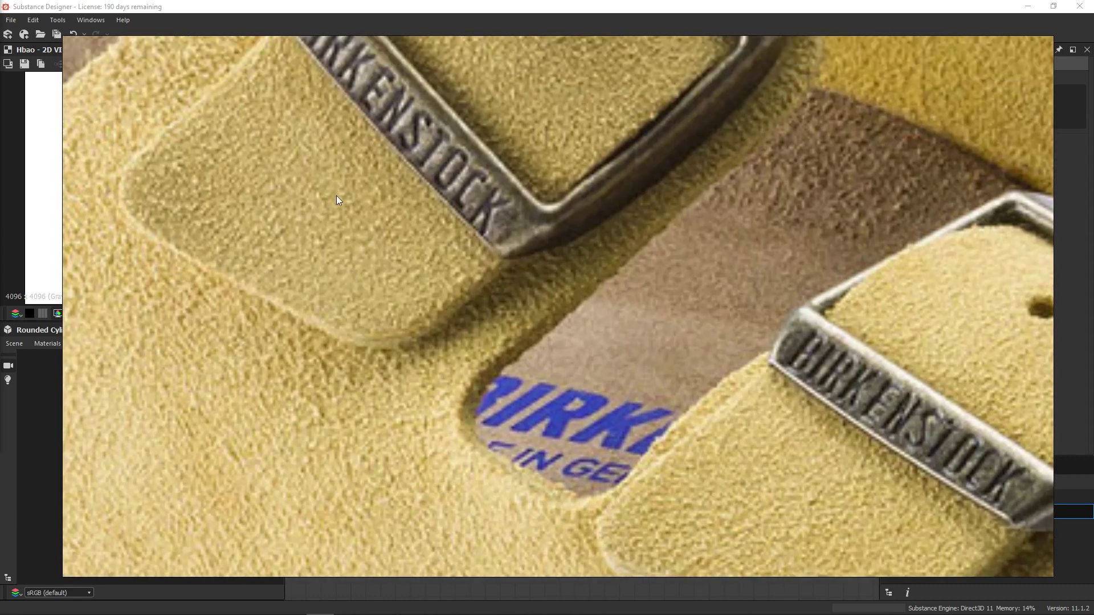
middle_click_drag(322, 209, 505, 131)
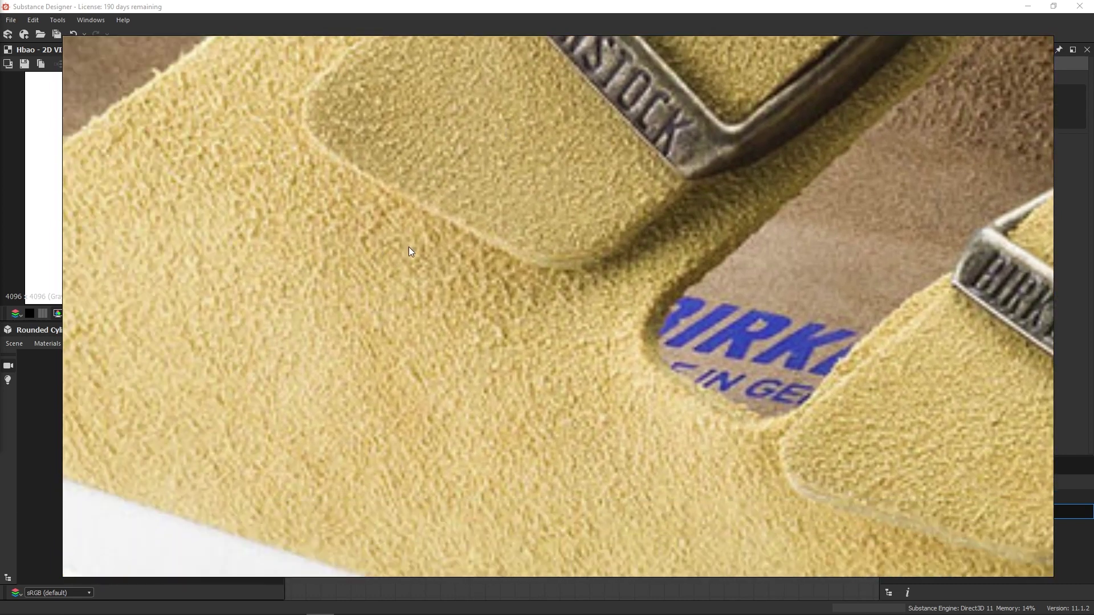
scroll(494, 205, "down", 1)
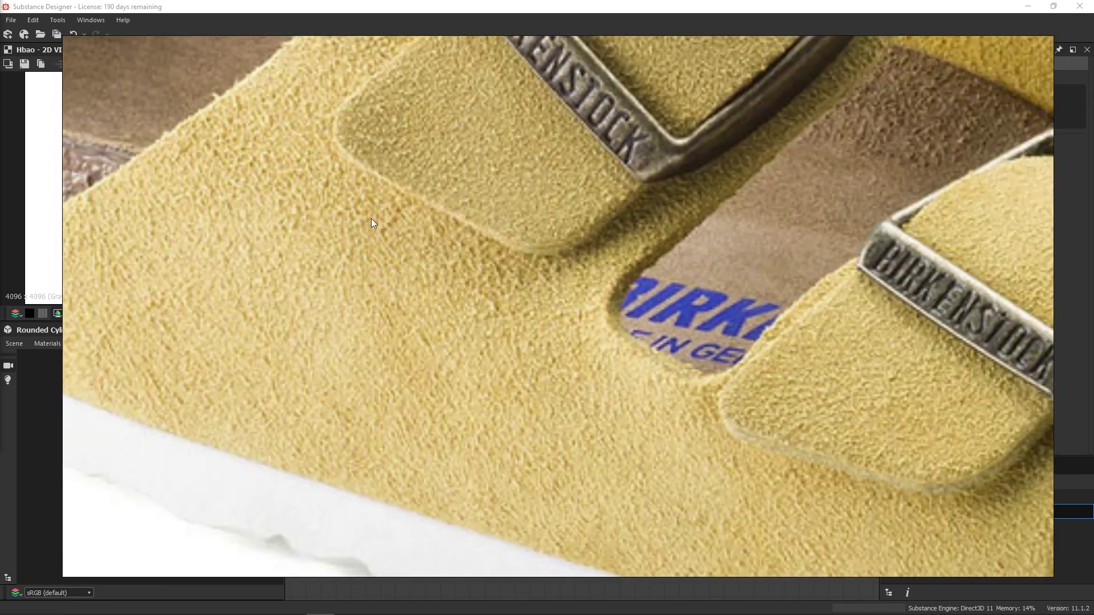
scroll(288, 268, "down", 1)
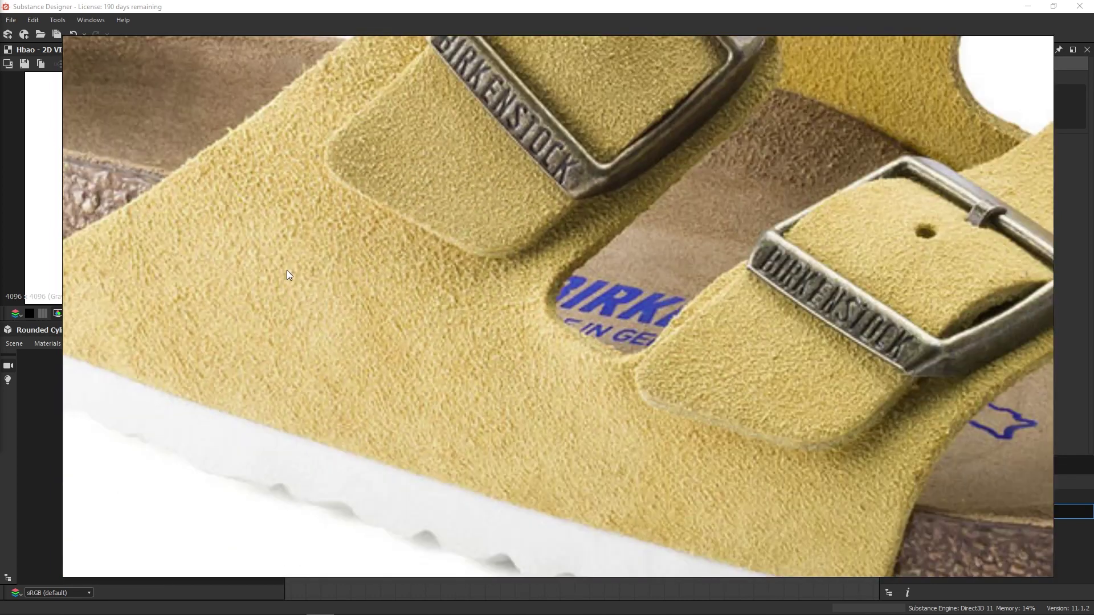
scroll(439, 276, "down", 3)
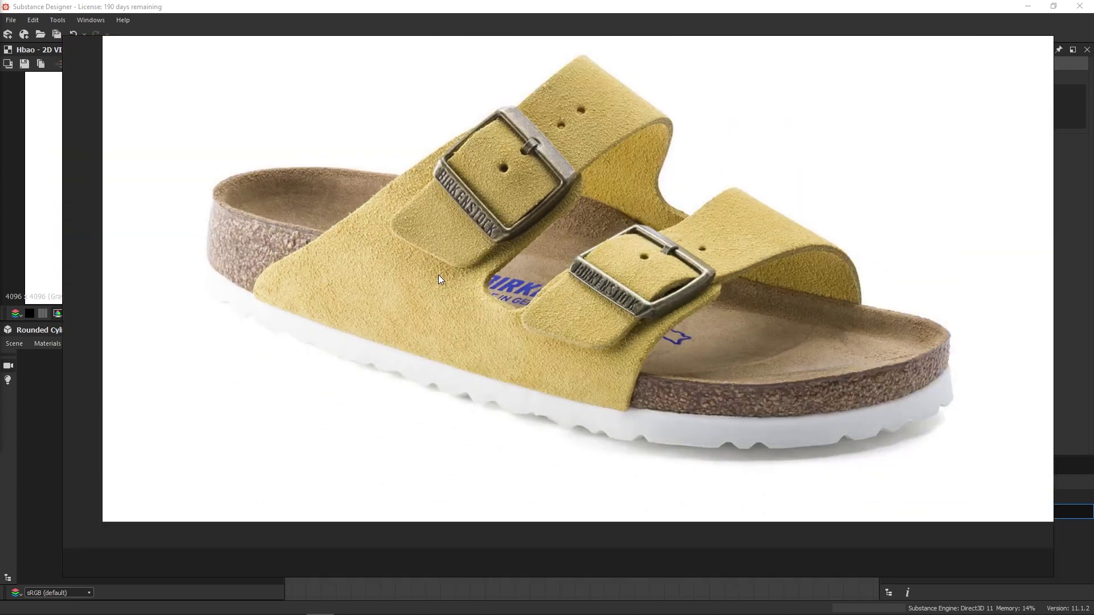
scroll(439, 275, "down", 1)
middle_click_drag(624, 248, 471, 269)
key("alt+Tab")
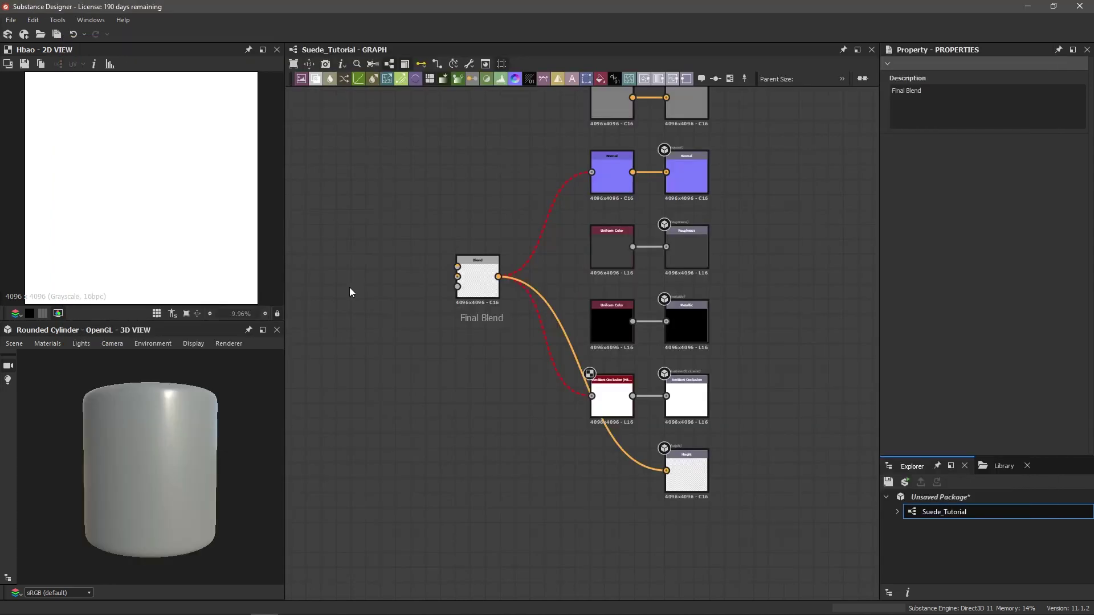
Add a Dirt 1 noise node to the empty graph area before the Final Blend node.
middle_click_drag(371, 283, 459, 294)
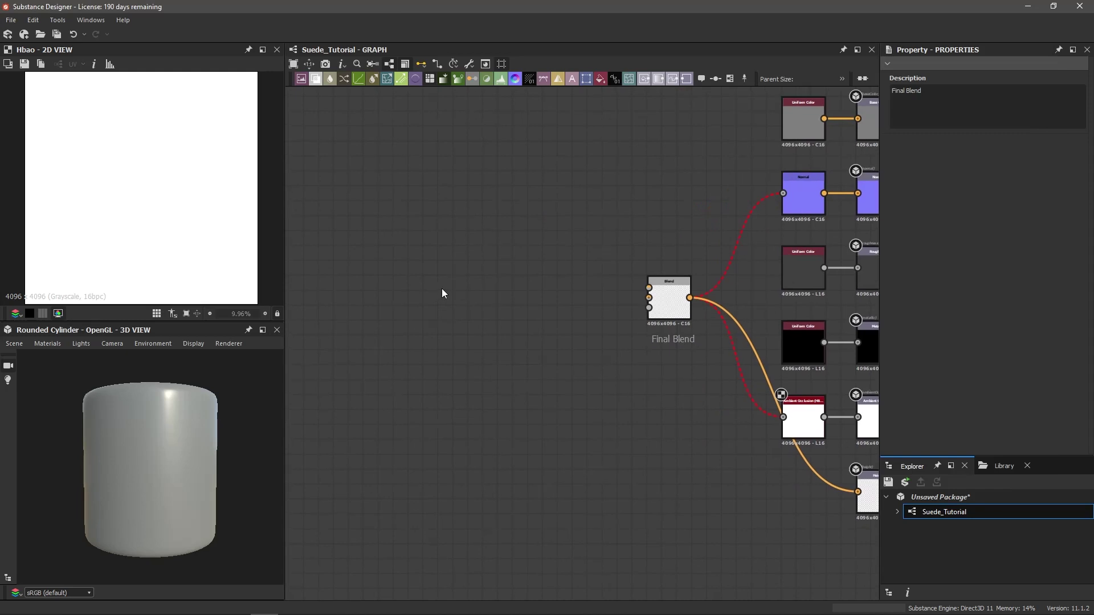
key("space")
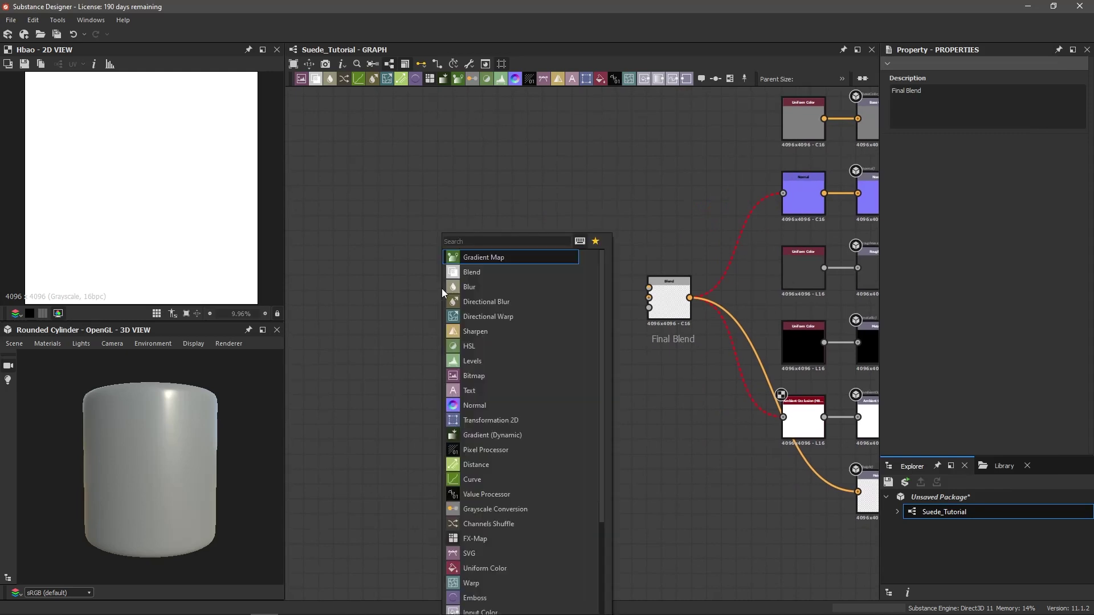
type("Dirt")
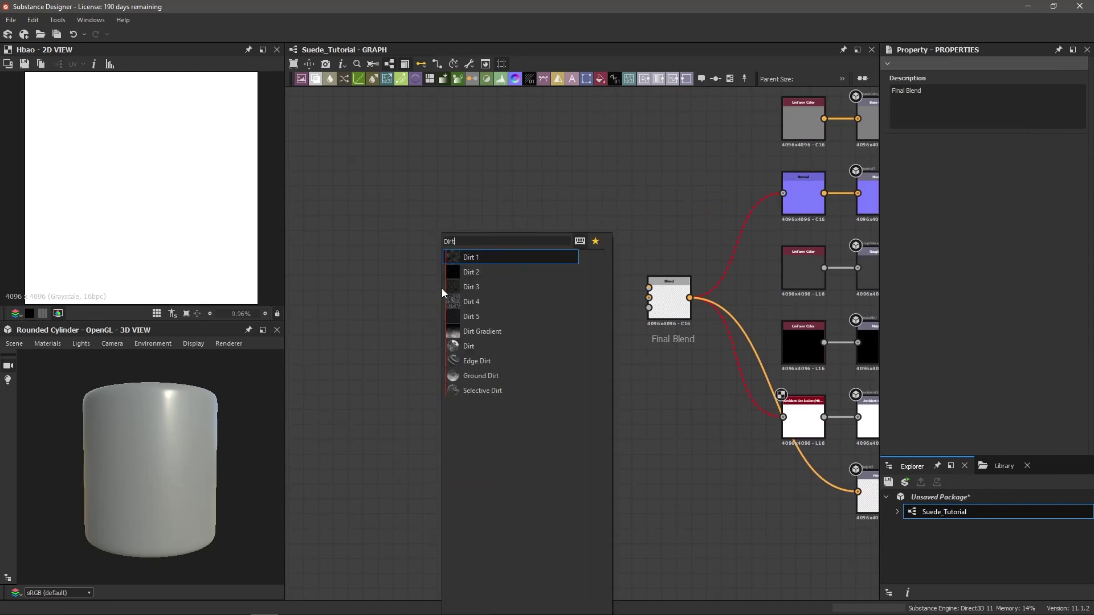
key("Return")
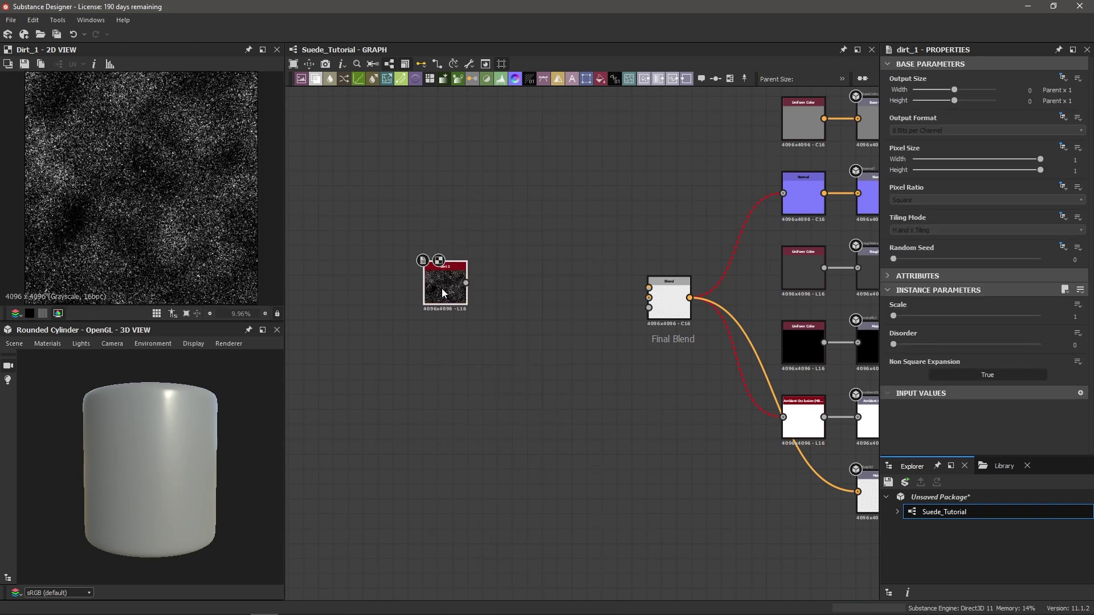
Examine the Dirt 1 node's speckle pattern up close and as a whole in the 2D view.
scroll(192, 193, "up", 8)
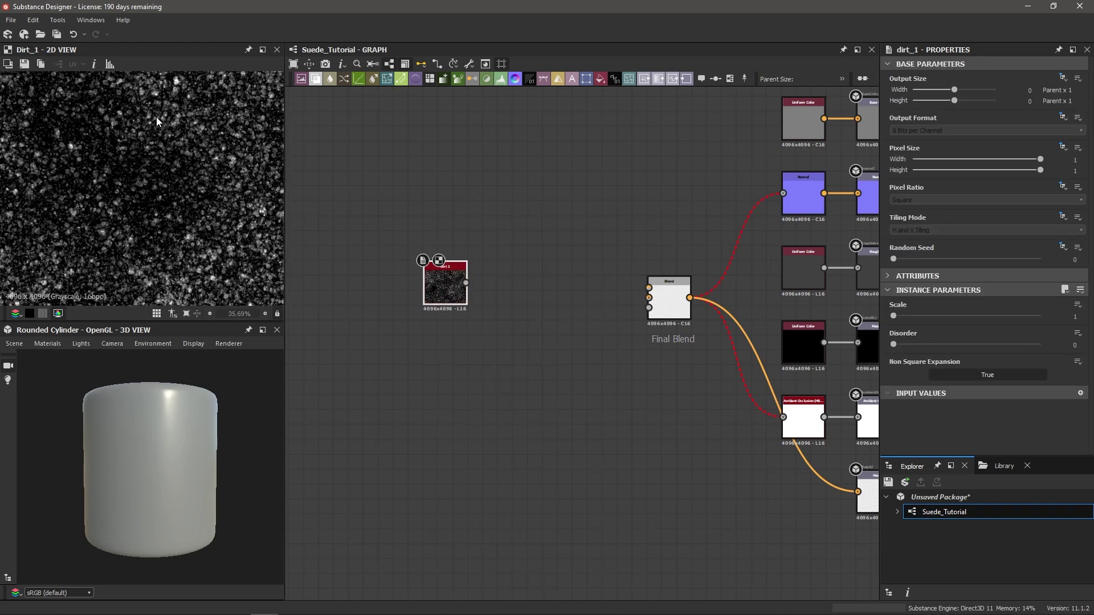
scroll(188, 141, "up", 7)
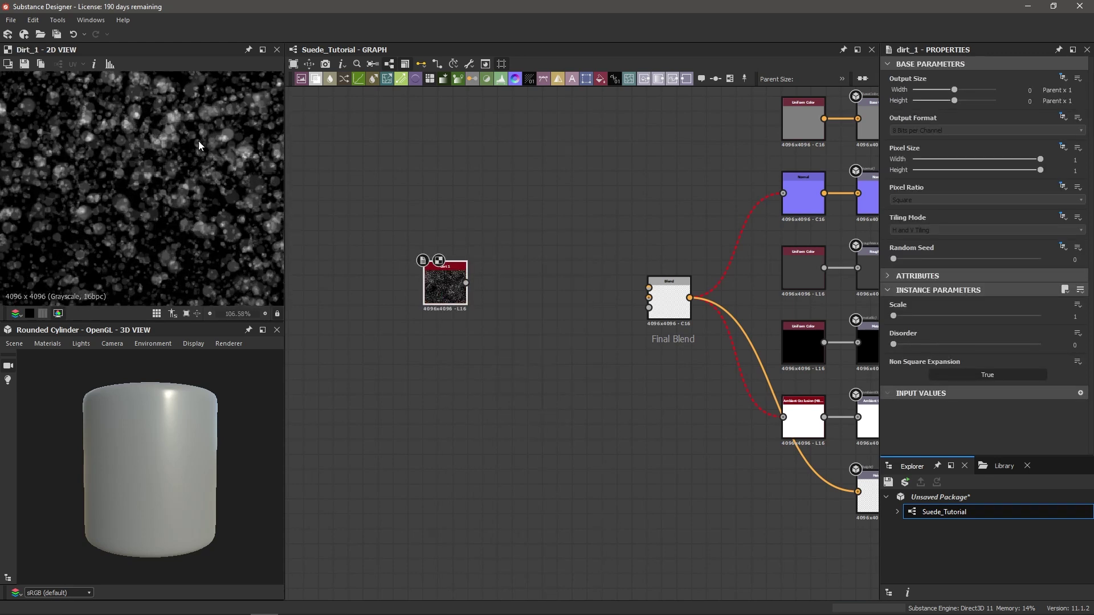
scroll(188, 151, "down", 2)
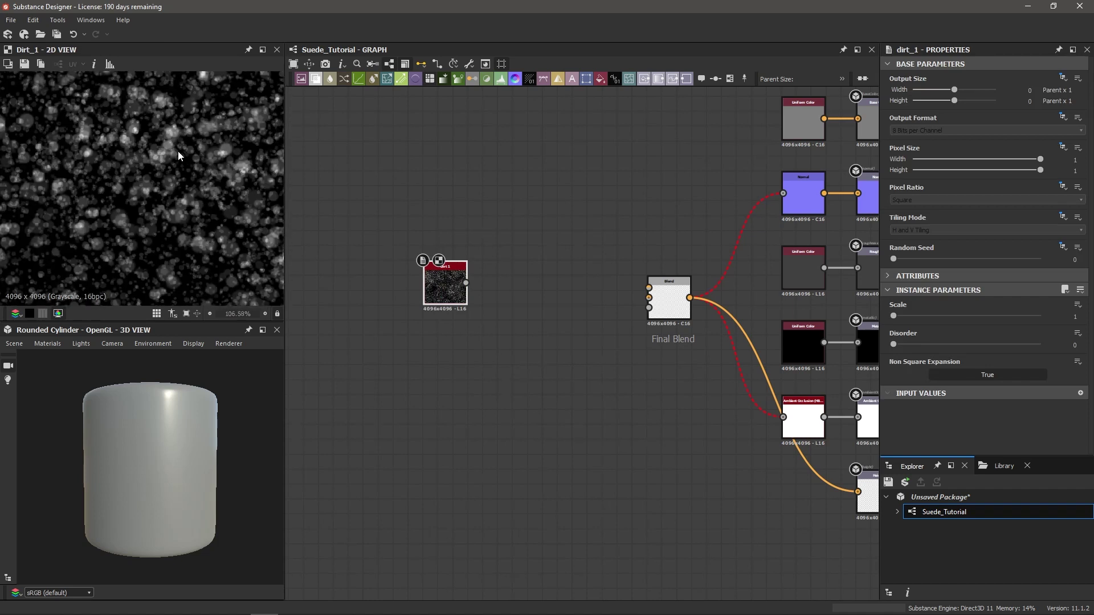
scroll(178, 151, "down", 4)
scroll(170, 119, "up", 3)
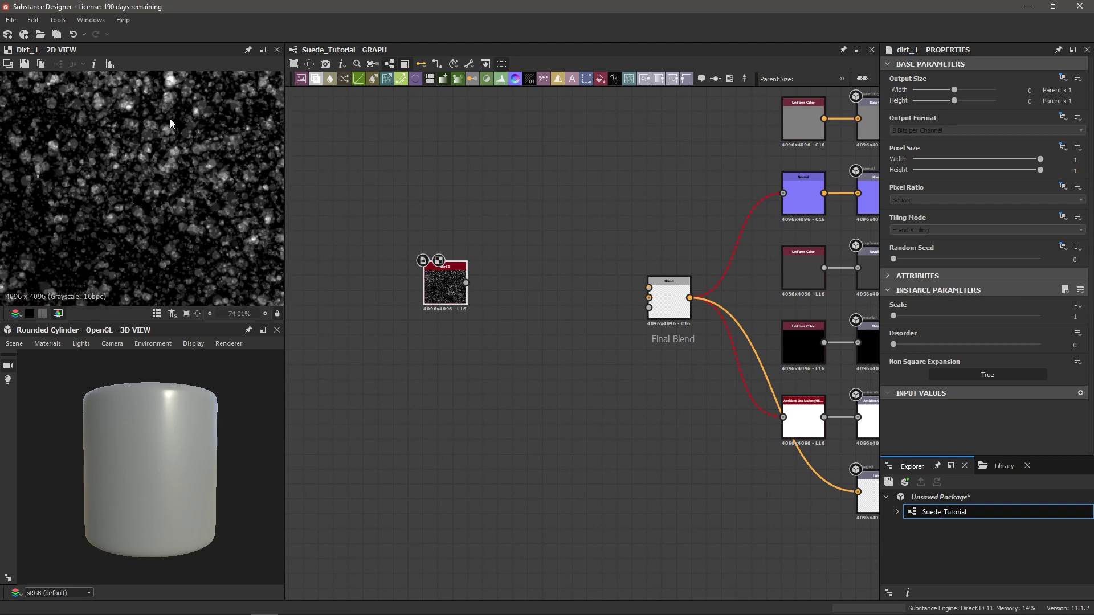
scroll(96, 164, "down", 5)
scroll(94, 165, "down", 7)
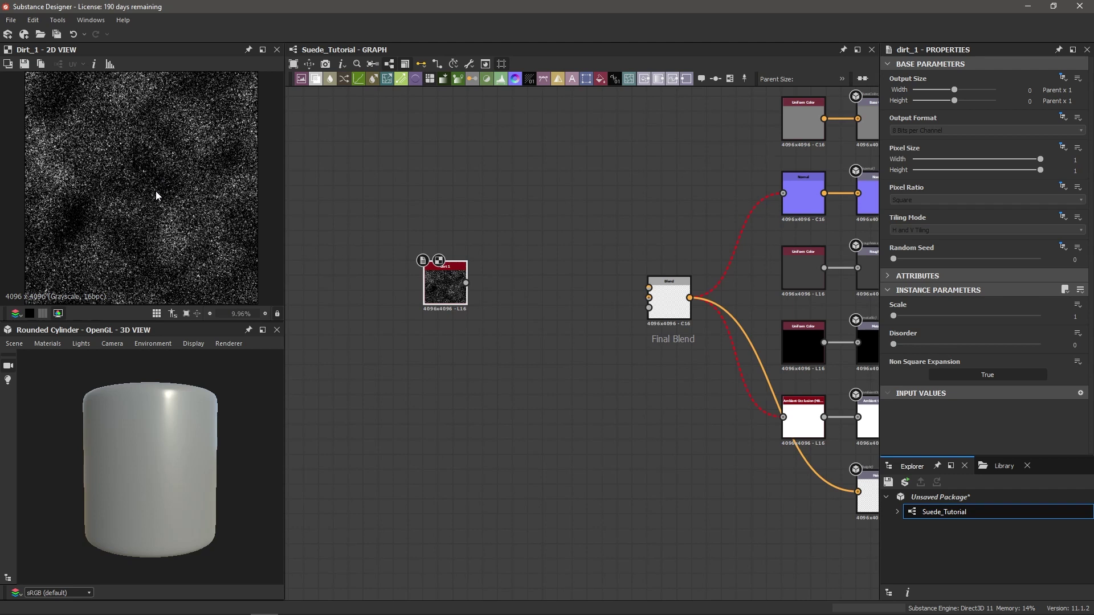
Connect the Dirt 1 node's output to the Blend node's first input, and widen the 2D and 3D views.
left_click_drag(444, 285, 649, 288)
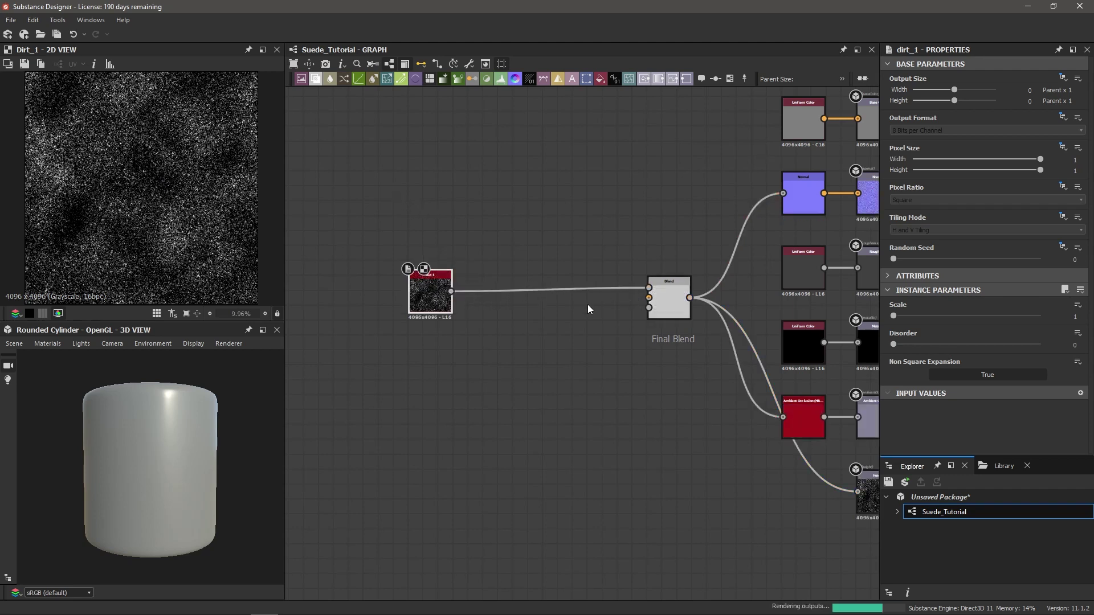
scroll(164, 447, "up", 5)
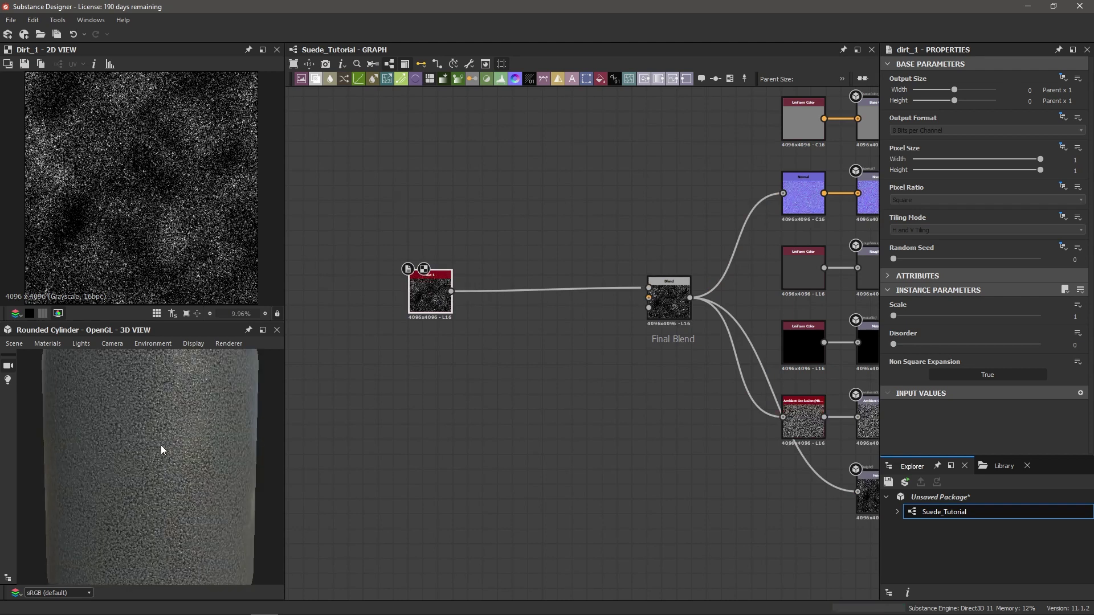
scroll(174, 436, "down", 1)
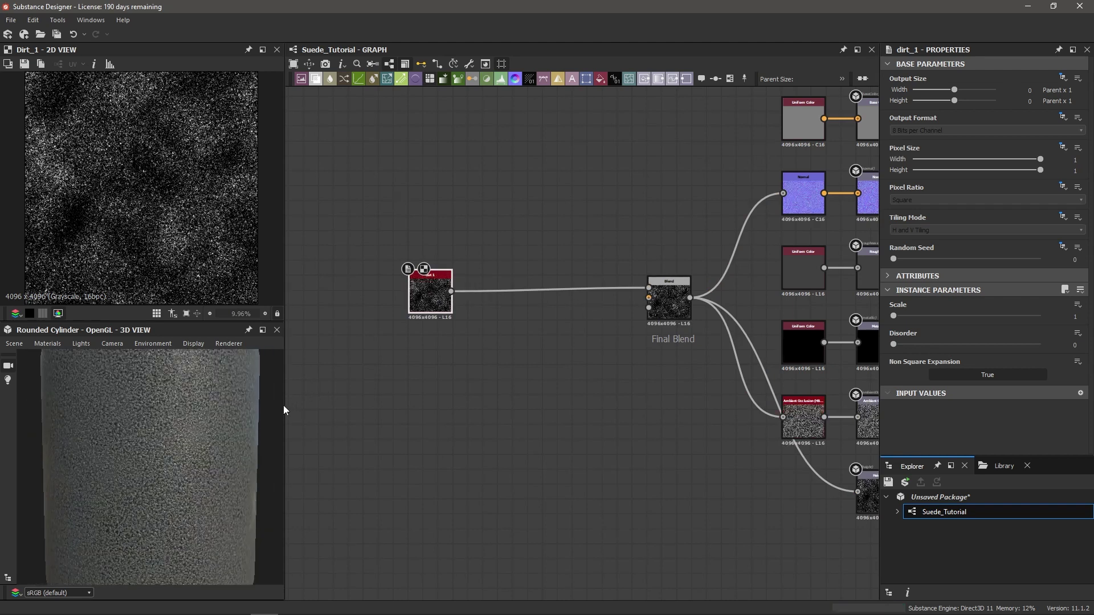
left_click_drag(285, 408, 358, 406)
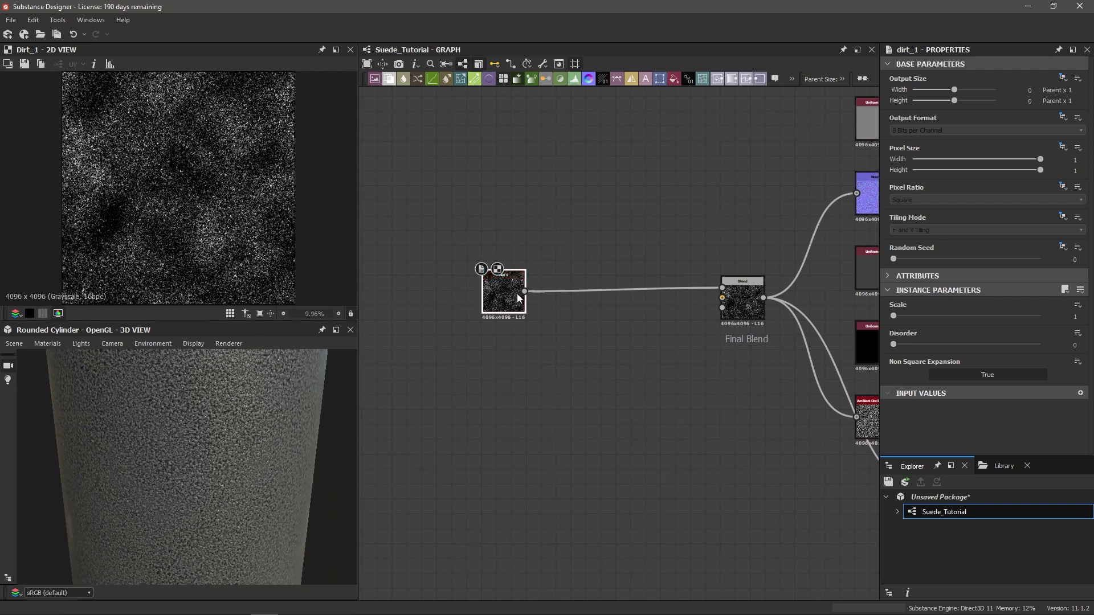
Set the Dirt 1 node's Scale to 2 and check the finer grain on the cylinder.
scroll(524, 289, "up", 2)
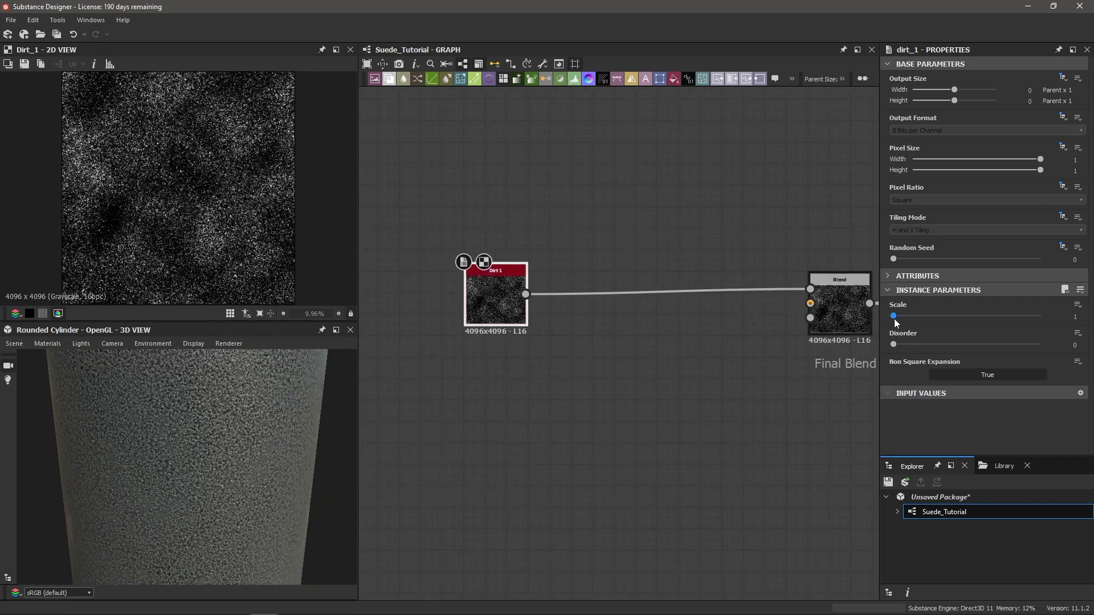
left_click_drag(894, 318, 944, 325)
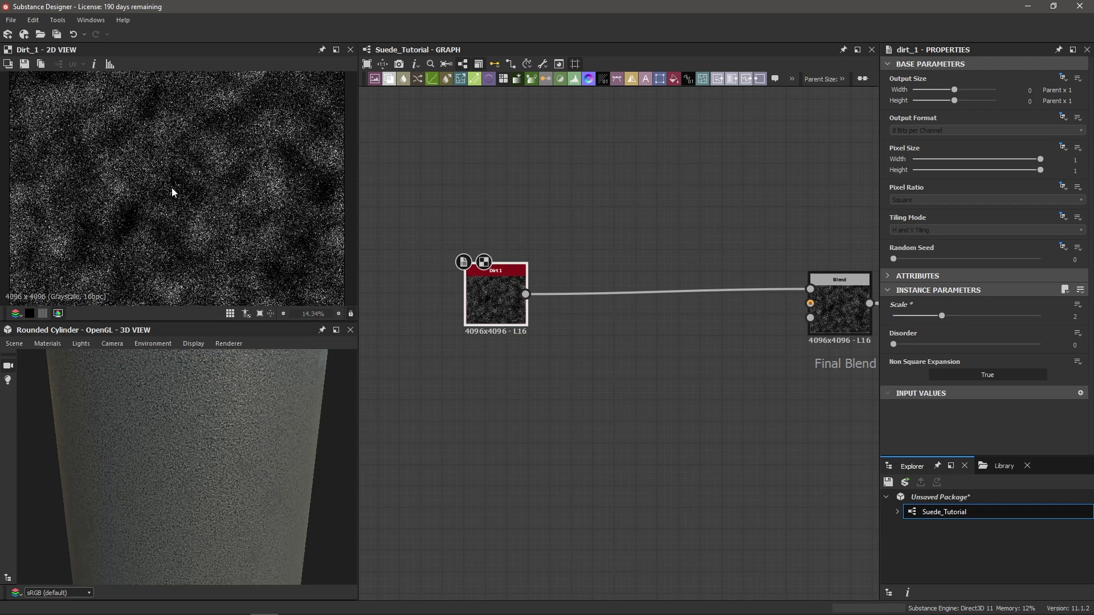
mouse_move(944, 317)
left_mouse_down()
mouse_move(976, 318)
mouse_move(941, 317)
left_mouse_up()
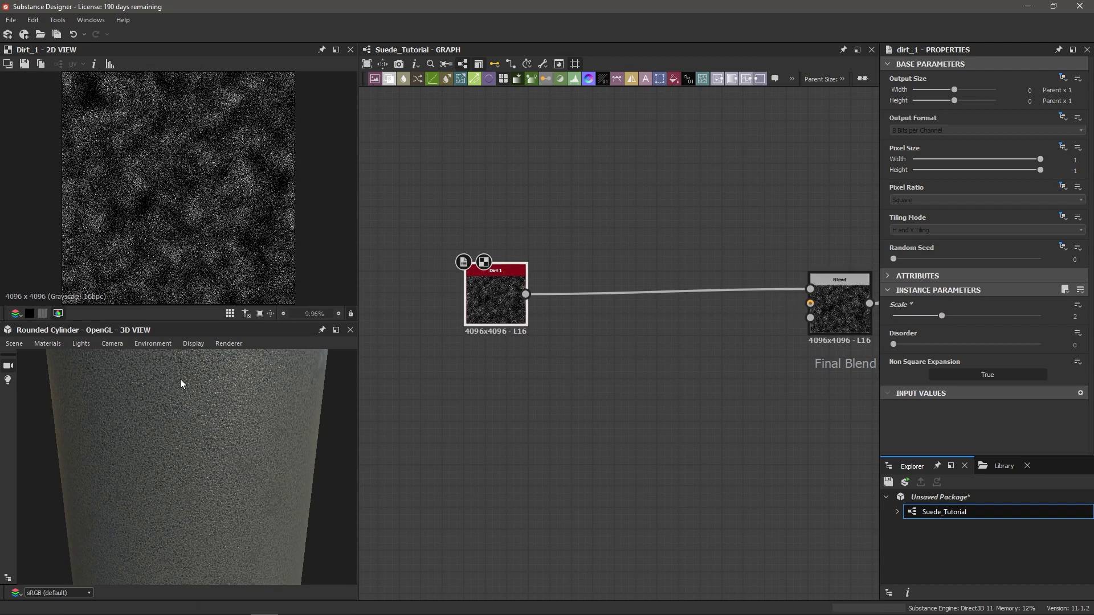
scroll(180, 383, "down", 3)
left_click_drag(183, 426, 191, 449)
scroll(192, 450, "up", 2)
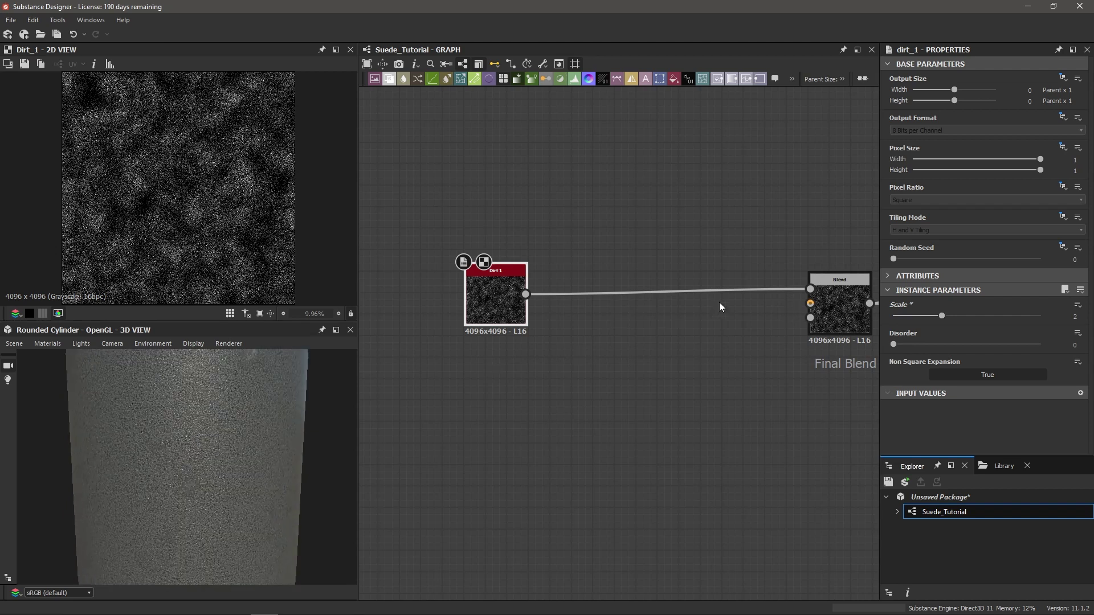
Open the Normal node fed by the Final Blend, showing its map in the 2D view and its parameters.
middle_click_drag(719, 302, 630, 323)
scroll(630, 323, "down", 3)
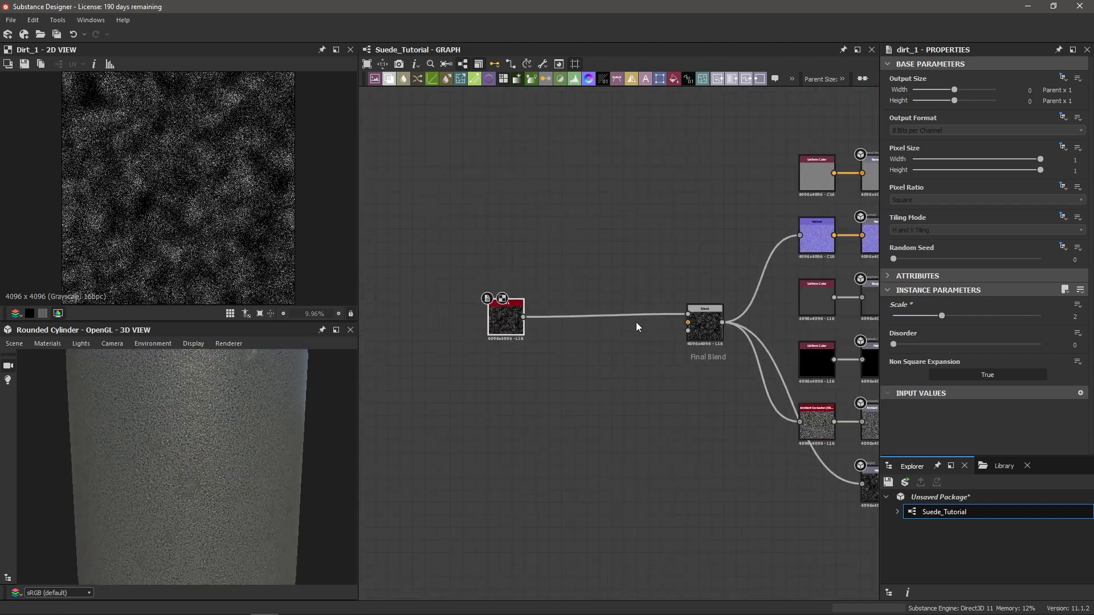
middle_click_drag(698, 265, 657, 276)
scroll(743, 265, "up", 4)
double_click(781, 237)
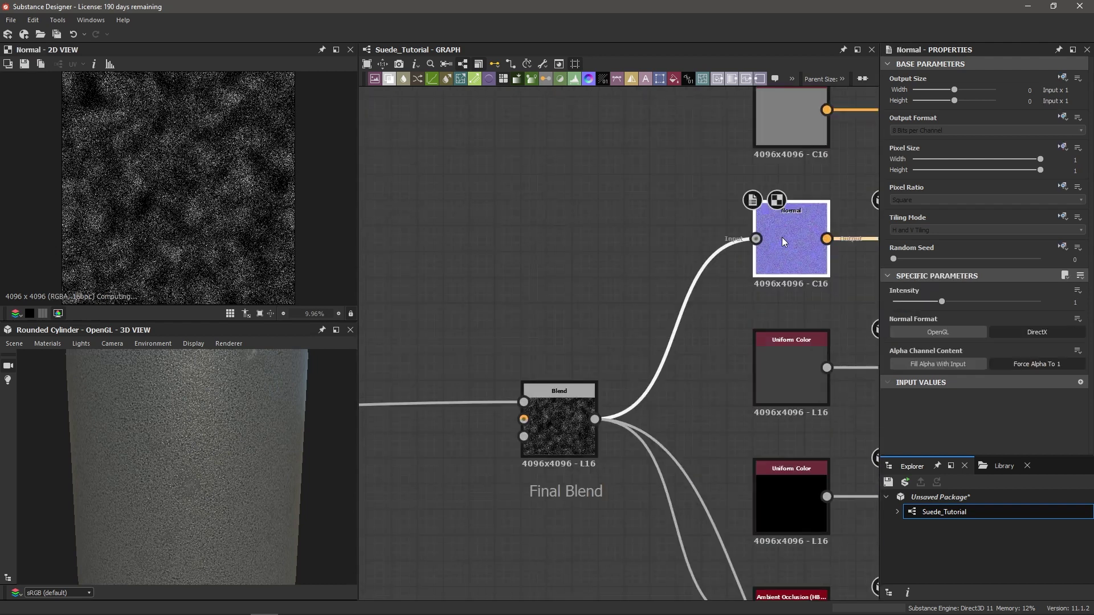
middle_click_drag(782, 237, 629, 259)
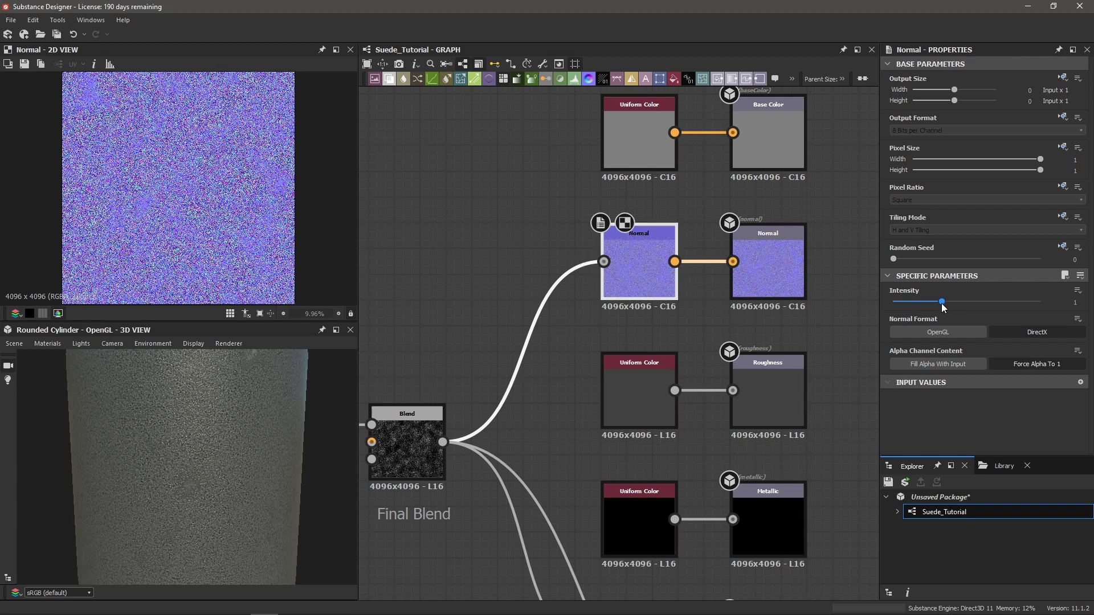
Try Normal node intensities of 0.14 and 2.48, comparing the surface relief on the cylinder.
left_click_drag(943, 307, 900, 312)
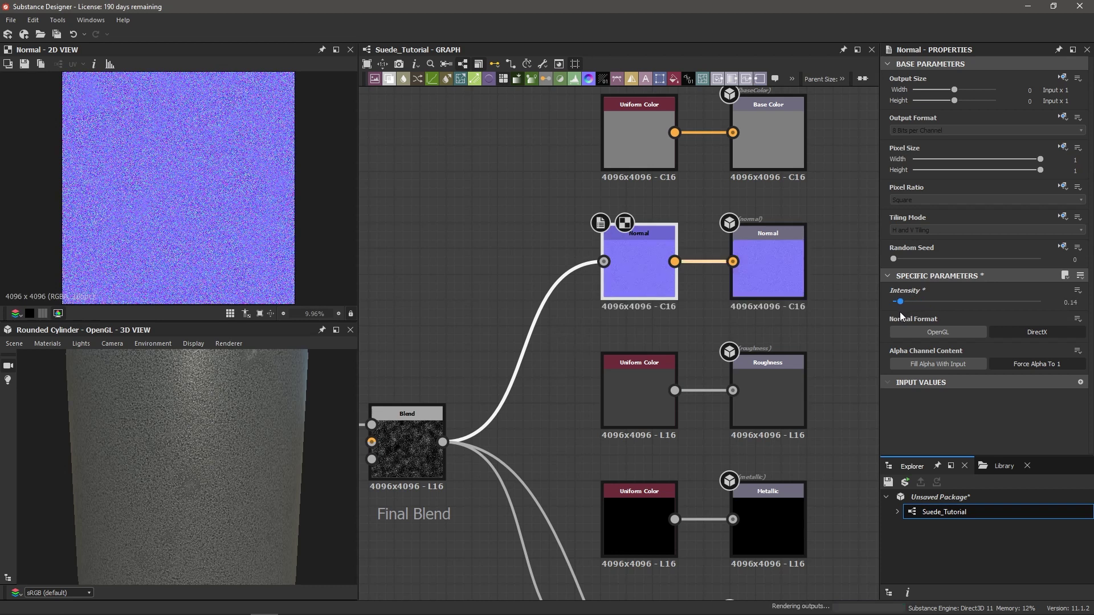
left_click_drag(251, 463, 240, 429)
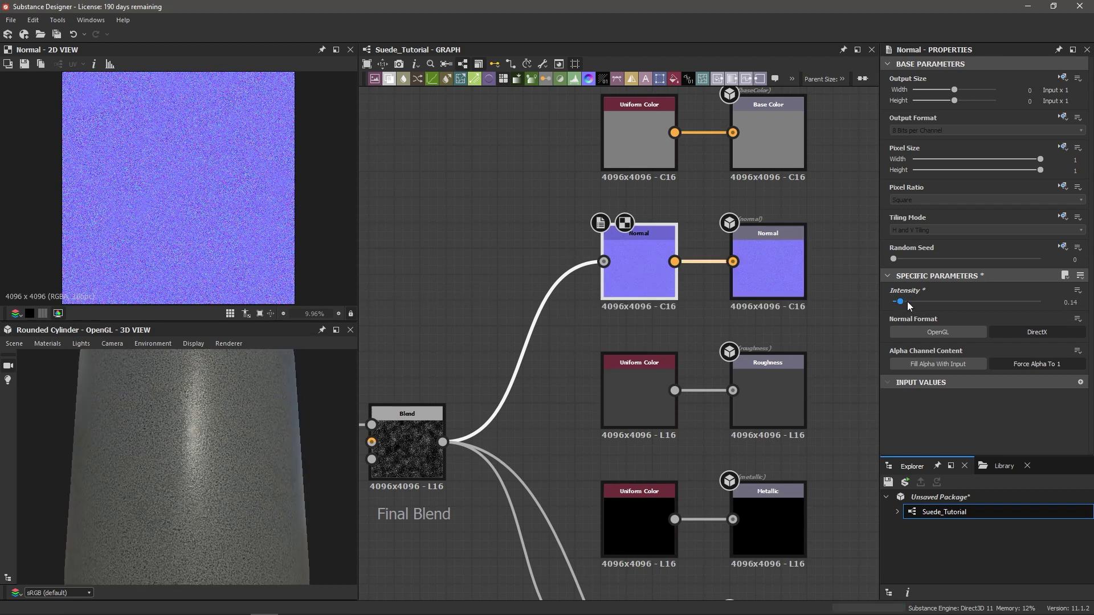
left_click_drag(901, 300, 1014, 309)
scroll(254, 479, "up", 5)
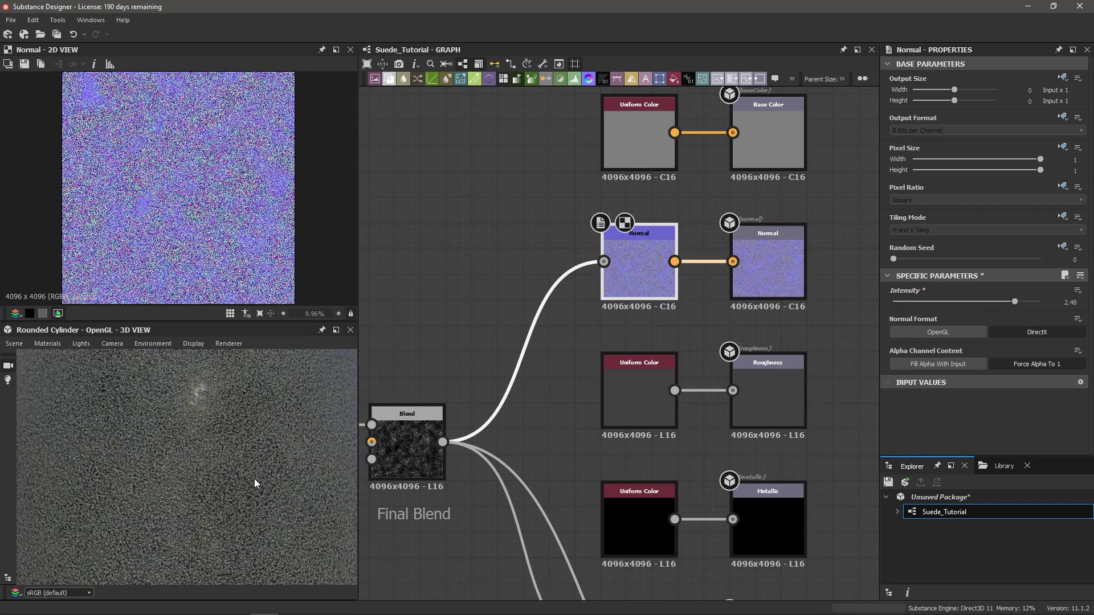
scroll(231, 460, "down", 2)
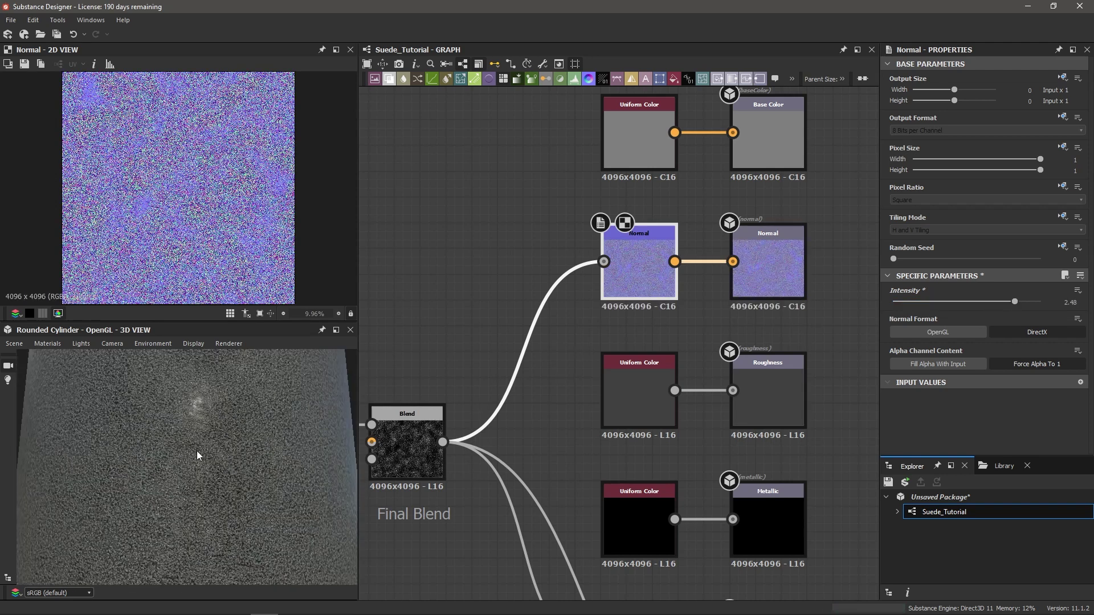
scroll(197, 451, "down", 2)
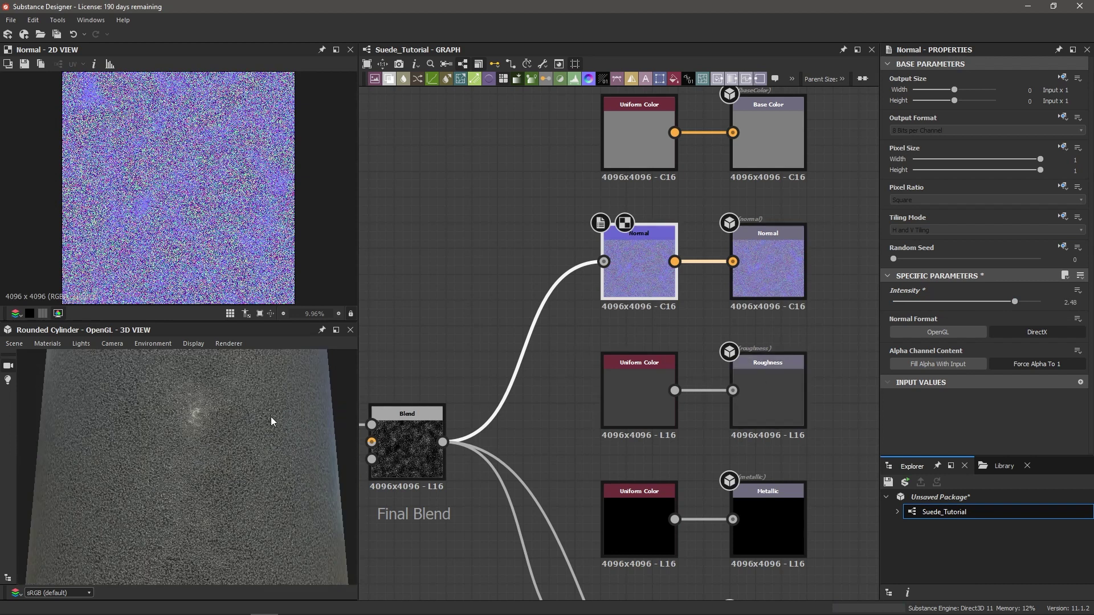
scroll(272, 416, "down", 3)
left_click_drag(271, 416, 214, 423)
scroll(225, 429, "down", 2)
Set the Normal node's Intensity to 4.
left_click_drag(1015, 302, 1045, 303)
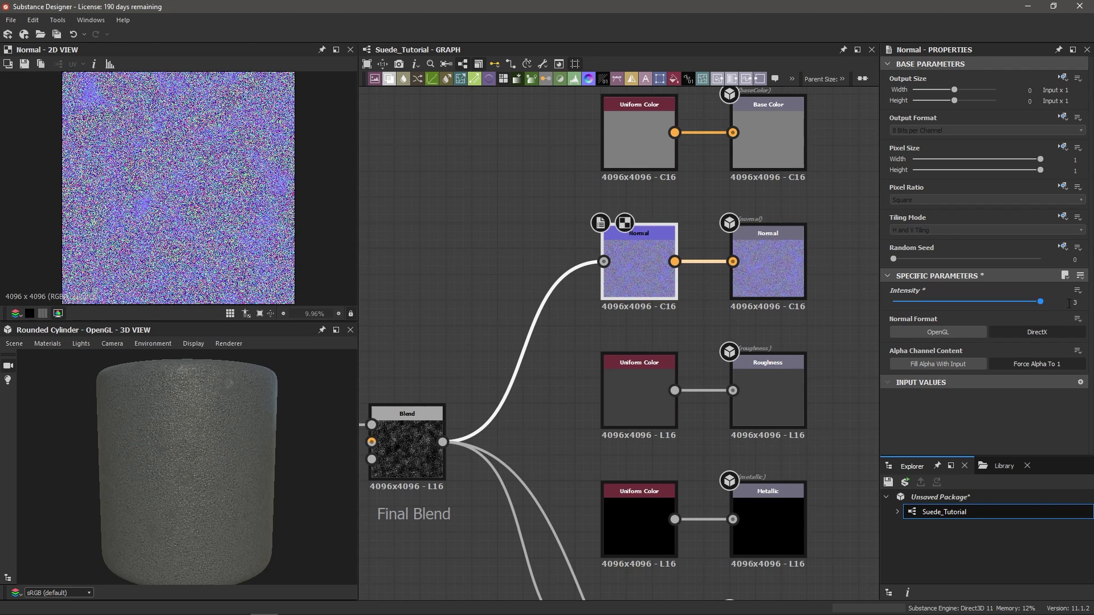
double_click(1069, 302)
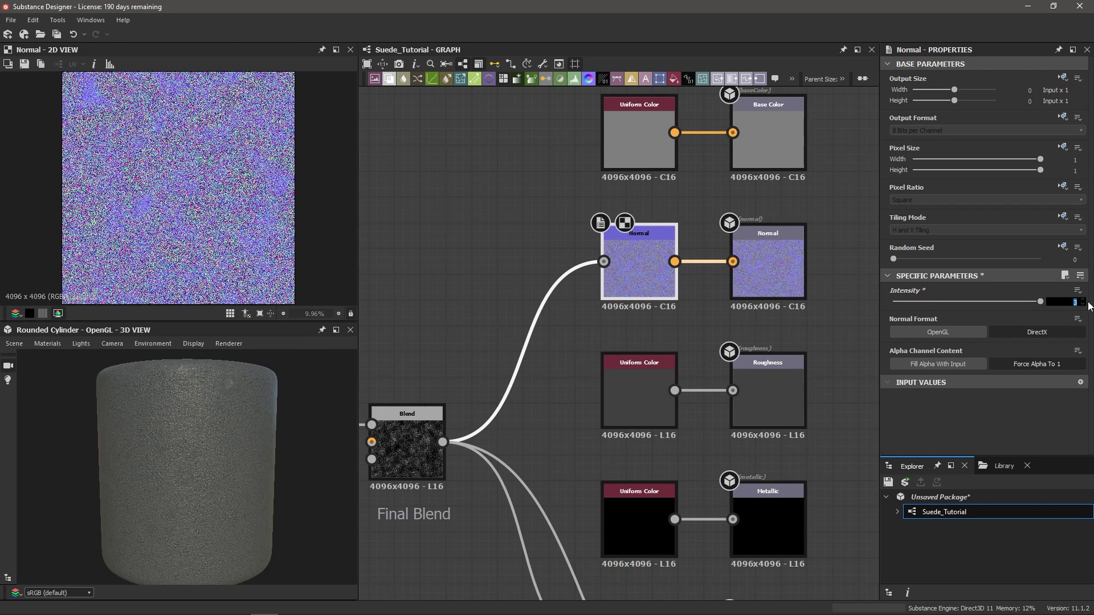
key("Return")
Examine the grain relief and highlights on the cylinder from several distances and angles in the 3D view.
scroll(176, 424, "up", 5)
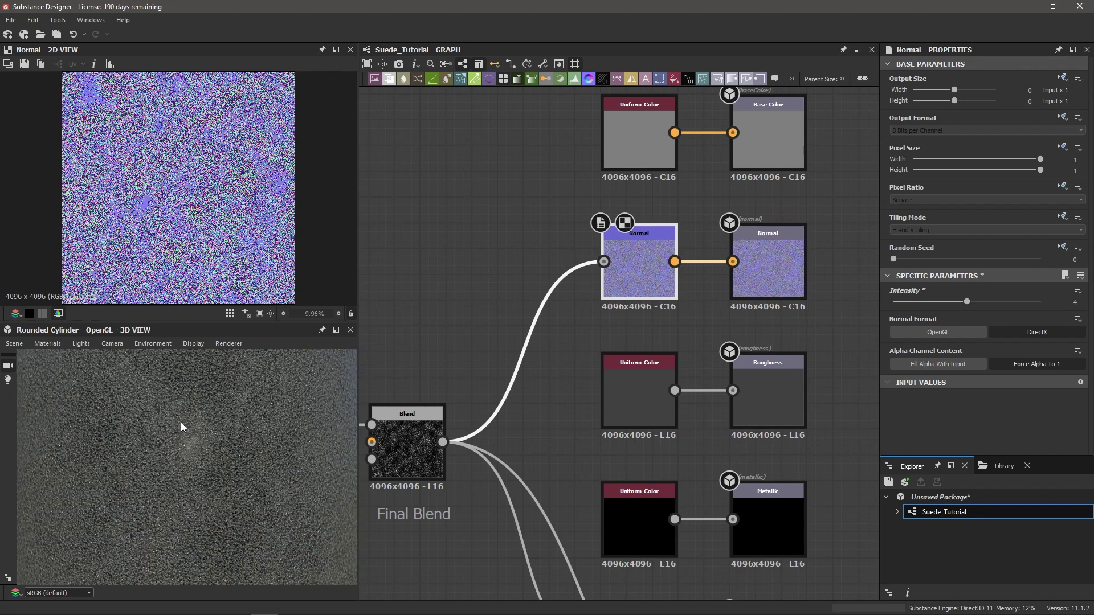
scroll(180, 422, "up", 2)
scroll(180, 422, "down", 3)
mouse_move(183, 440)
left_mouse_down()
mouse_move(131, 411)
mouse_move(191, 438)
left_mouse_up()
scroll(196, 432, "down", 5)
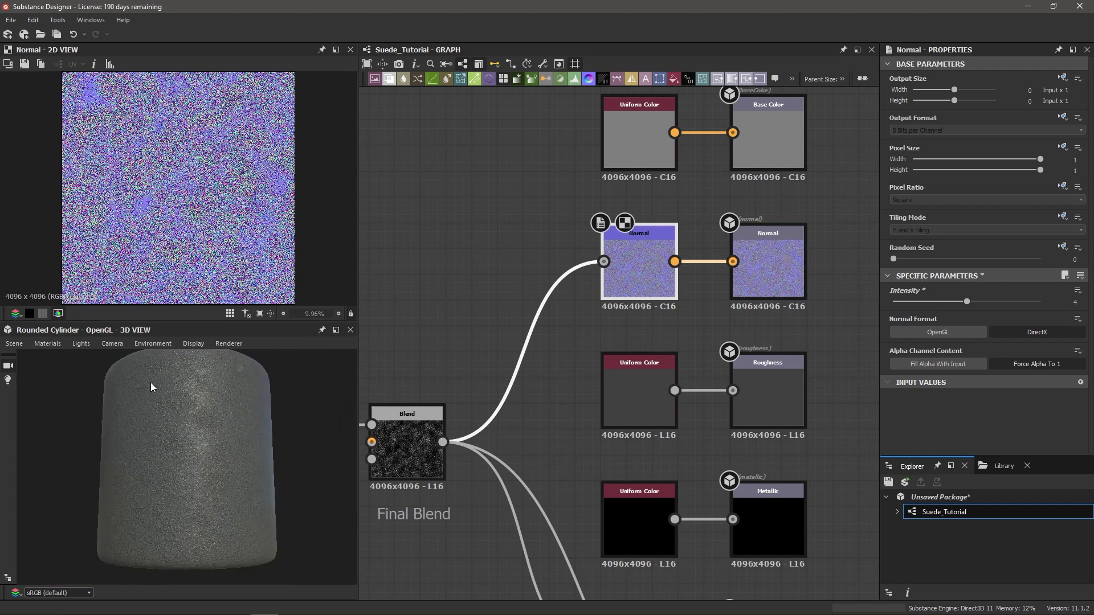
left_click_drag(150, 381, 252, 390)
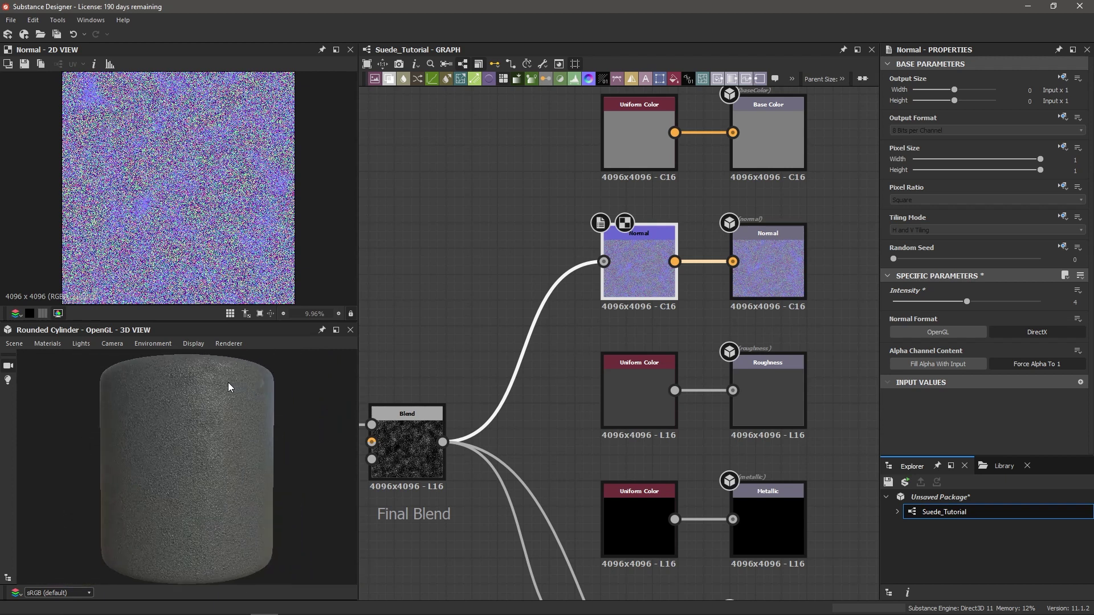
left_click_drag(155, 445, 222, 424)
scroll(203, 428, "down", 2)
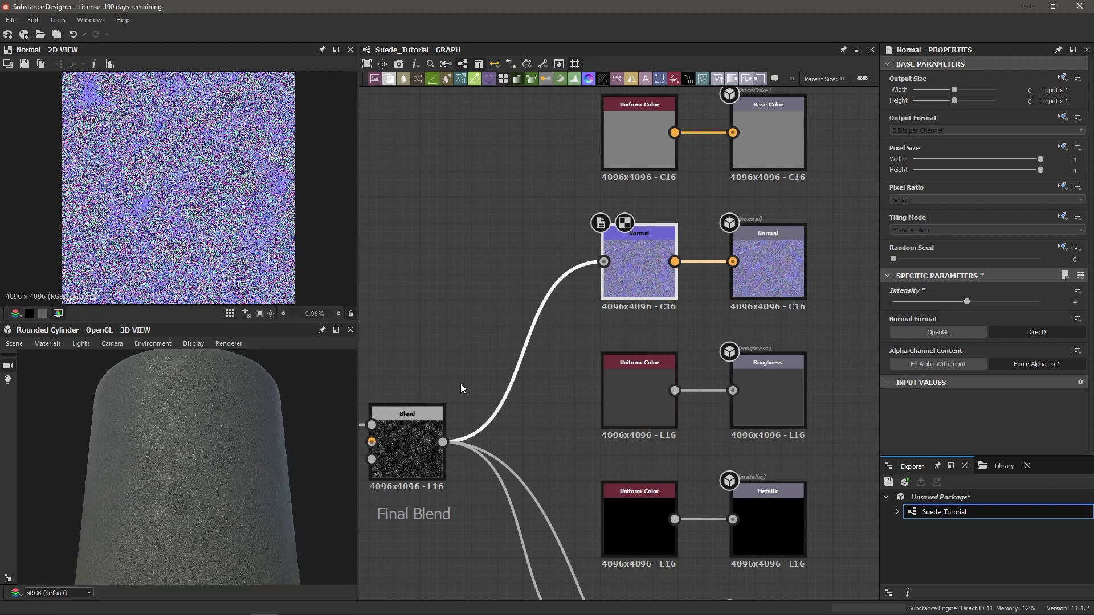
Set the grayscale output value of the Uniform Color node feeding the Roughness output to 55.
left_click(764, 385)
left_click(658, 391)
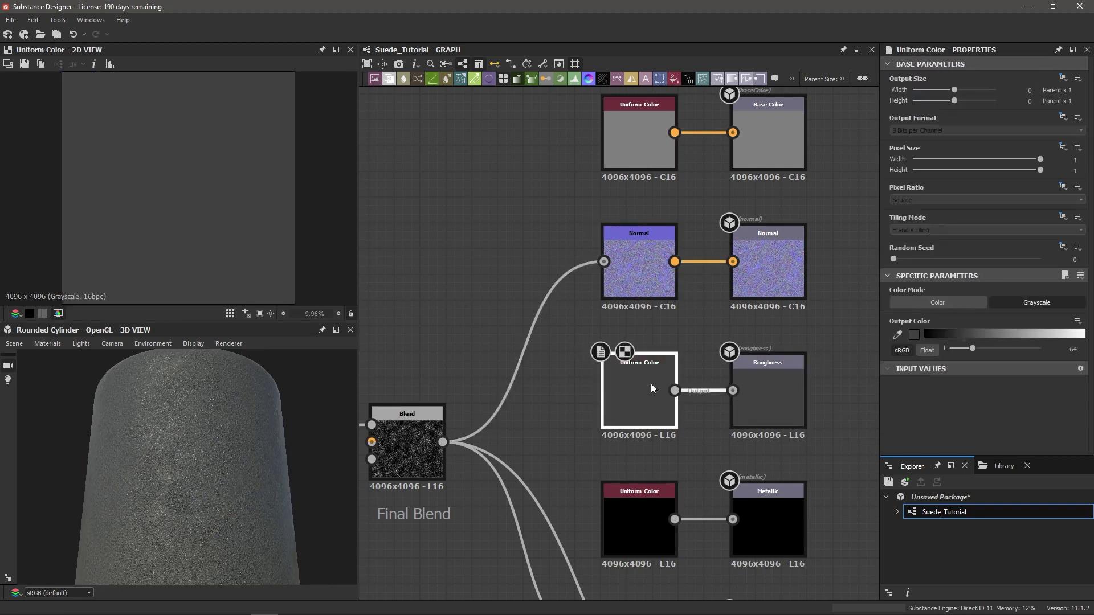
scroll(239, 431, "down", 3)
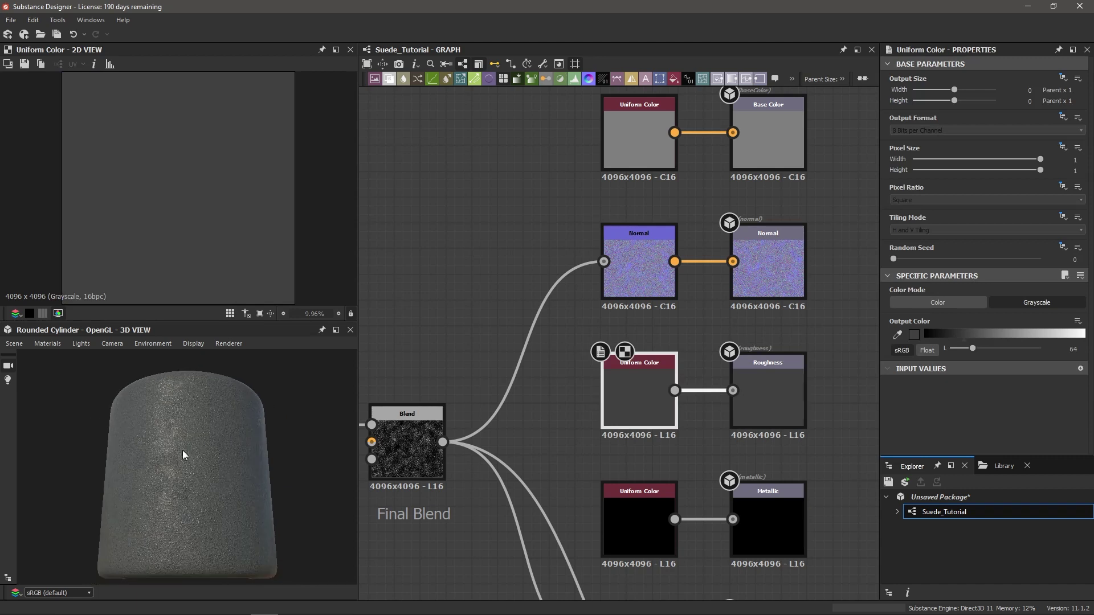
left_click_drag(181, 456, 333, 439)
mouse_move(979, 348)
left_mouse_down()
mouse_move(1024, 350)
mouse_move(968, 350)
left_mouse_up()
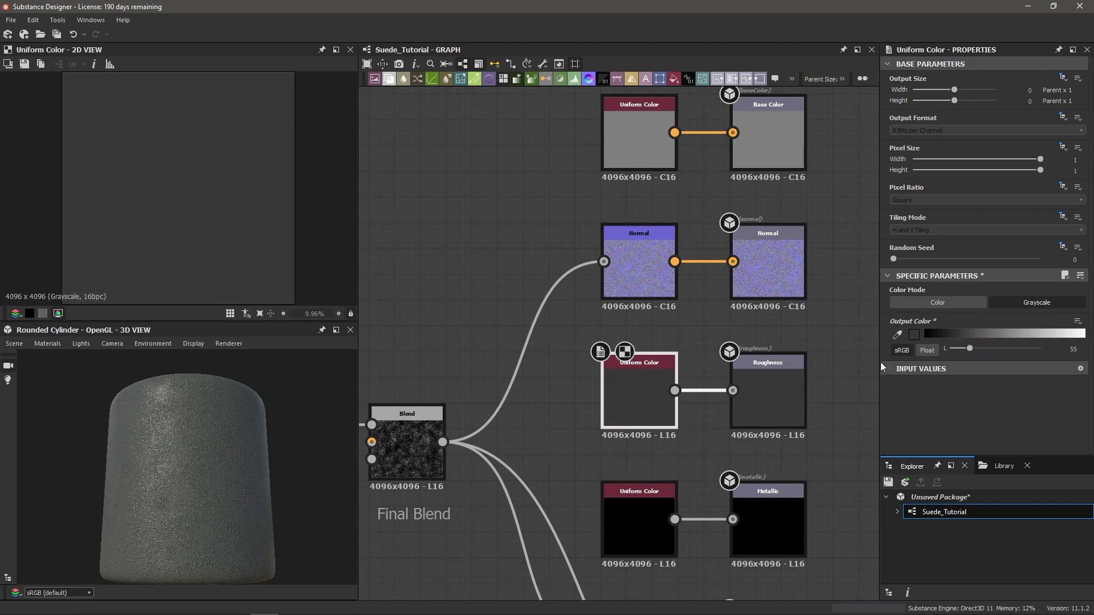
scroll(234, 458, "up", 5)
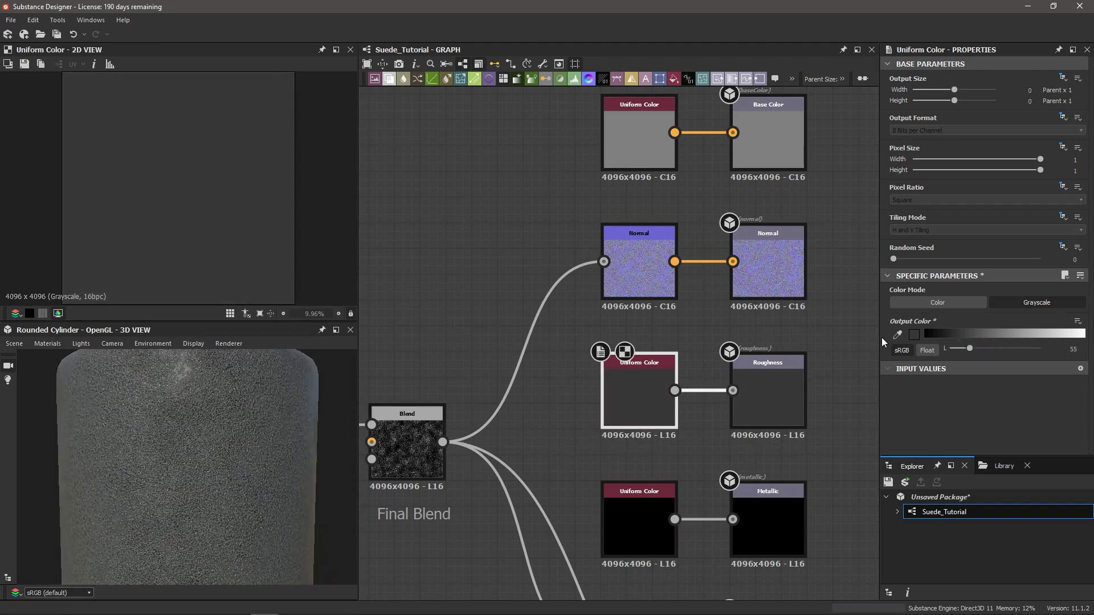
Set the grayscale value of the Uniform Color node feeding Roughness to 175 and check the cylinder's shading from different distances and angles.
left_click_drag(969, 351, 1012, 351)
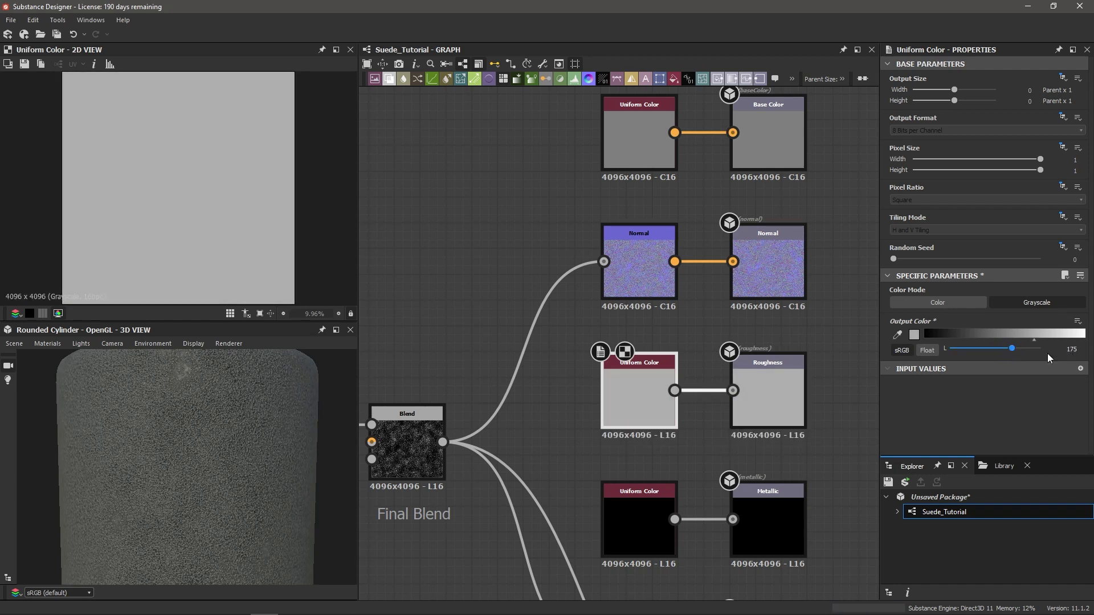
scroll(173, 442, "down", 5)
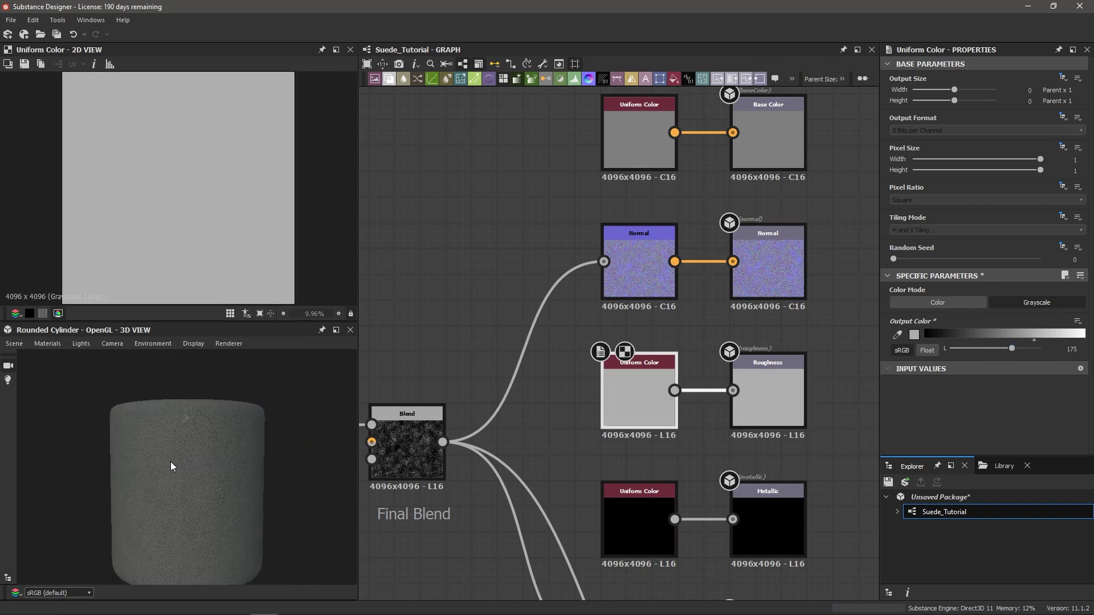
scroll(173, 450, "up", 3)
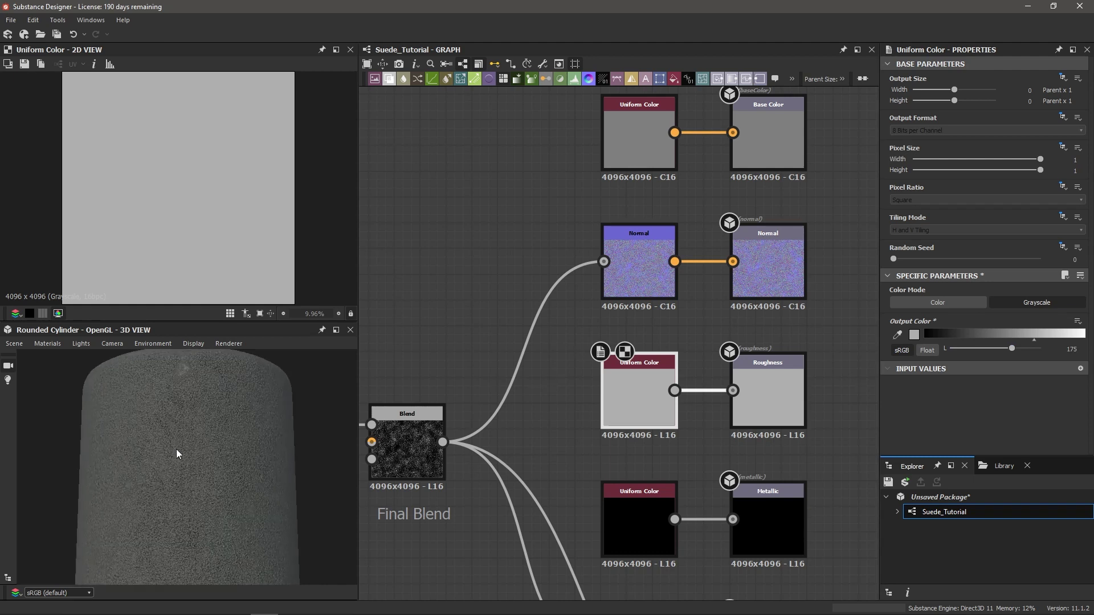
right_click_drag(174, 442, 135, 446, "ctrl+shift")
mouse_move(135, 450)
left_mouse_down()
mouse_move(211, 446)
mouse_move(189, 450)
mouse_move(188, 464)
mouse_move(201, 459)
mouse_move(168, 495)
mouse_move(217, 477)
left_mouse_up()
scroll(190, 452, "down", 3)
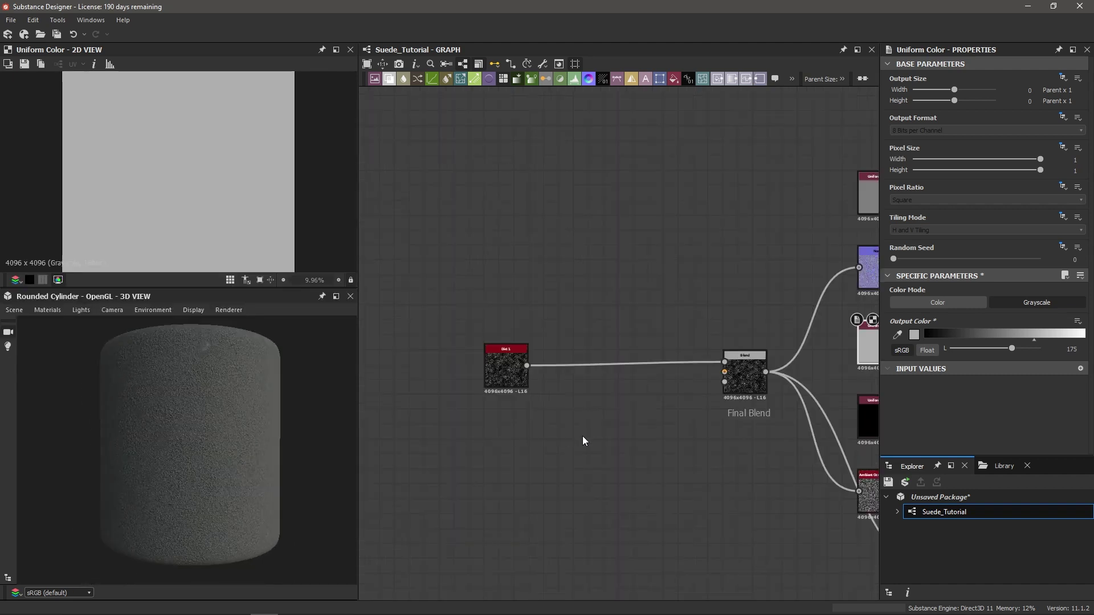
Add a Dirt 2 noise node above the Dirt 1 node and inspect its pattern in the 2D view.
middle_click_drag(583, 439, 560, 470)
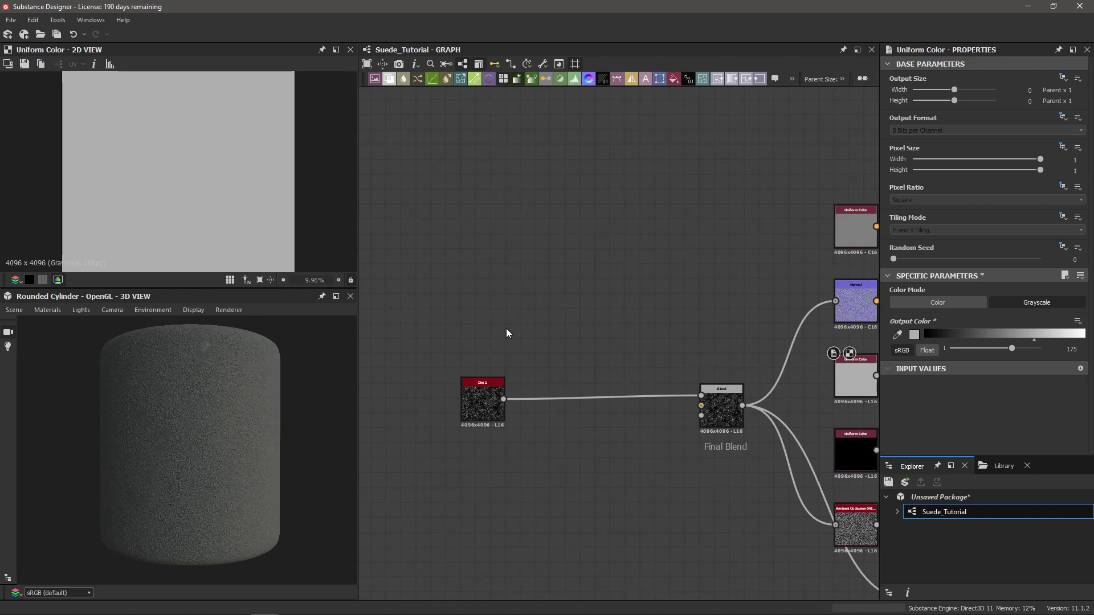
key("space")
type("dirt")
key("Down")
key("Return")
scroll(191, 174, "up", 2)
scroll(134, 142, "up", 3)
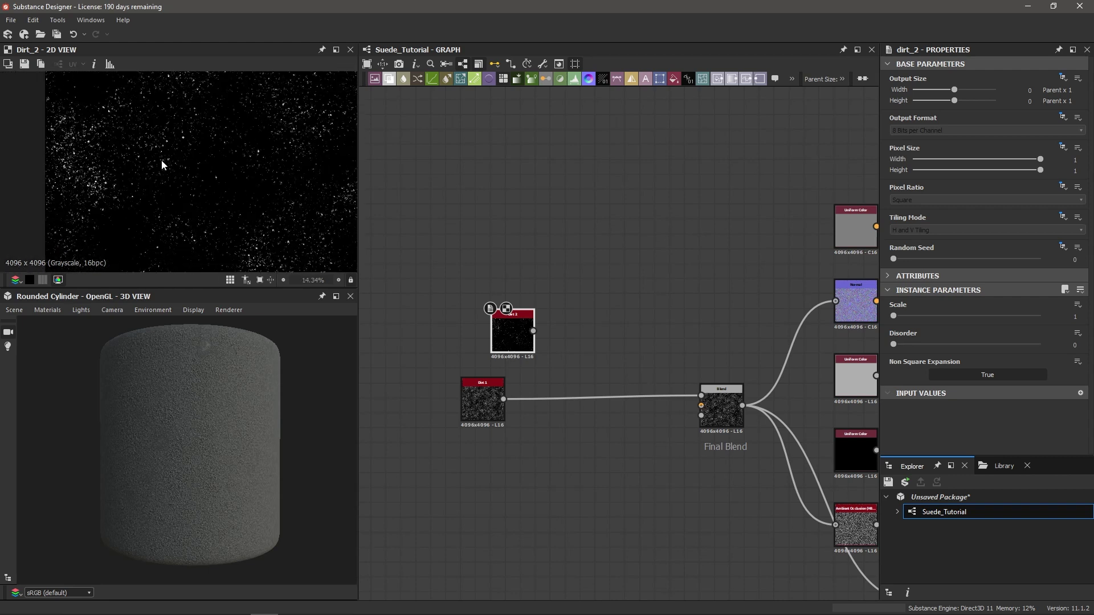
scroll(231, 152, "down", 5)
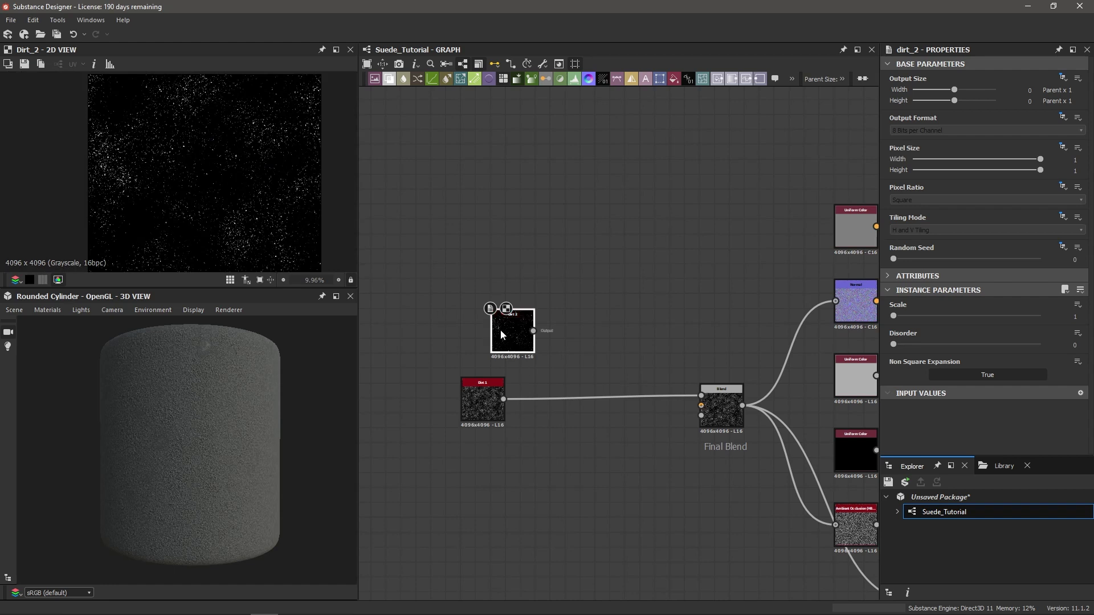
Add a Blend node beside the two Dirt nodes, connecting Dirt 1 to its Background and Dirt 2 to its Foreground.
left_click_drag(471, 376, 412, 383)
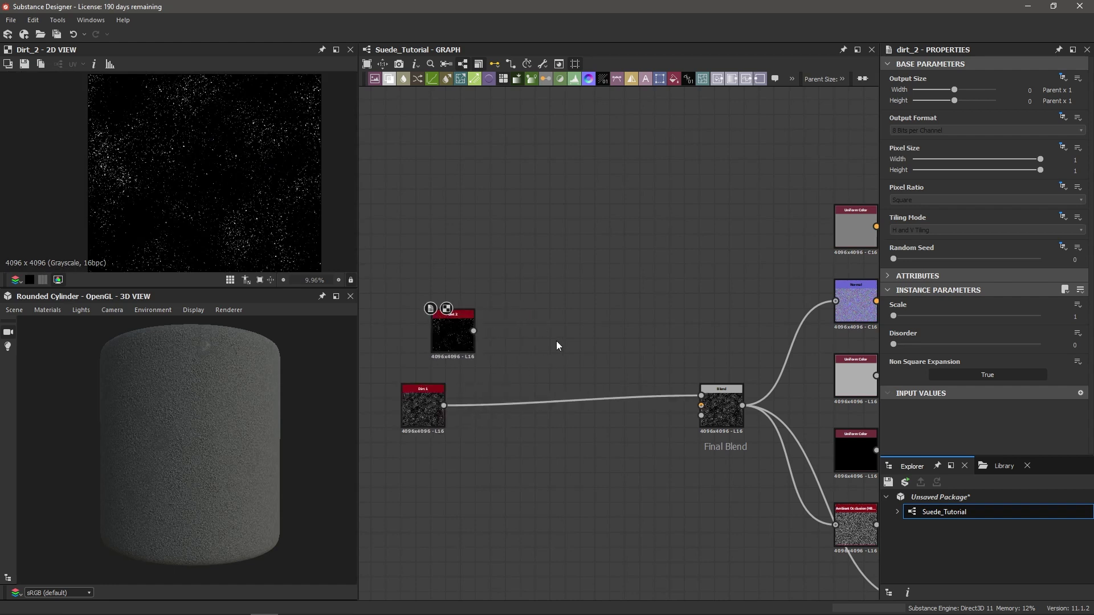
key("space")
type("blend")
key("Return")
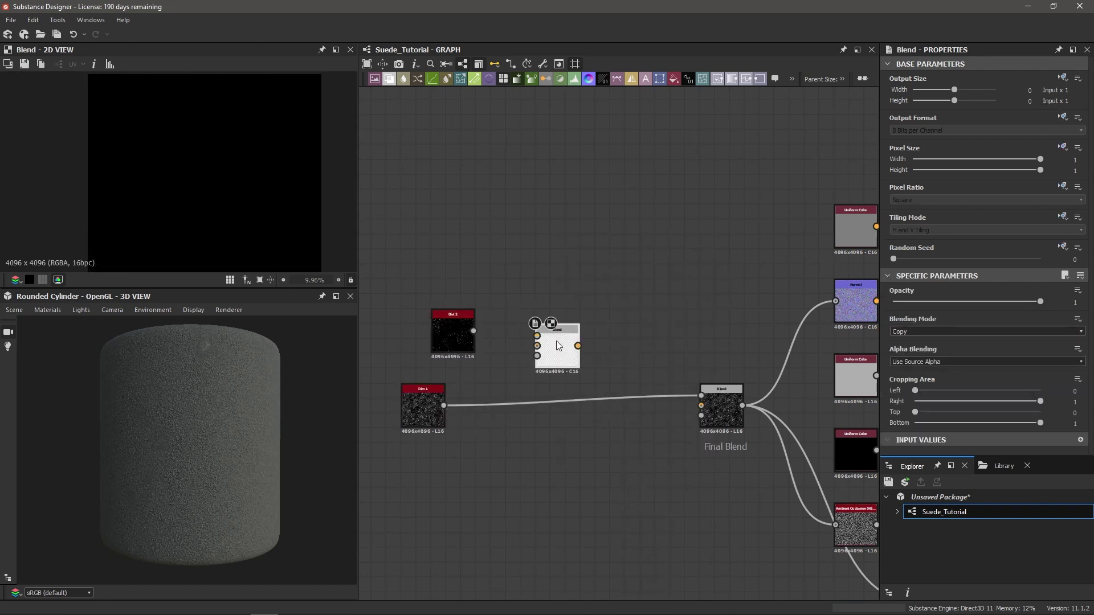
scroll(442, 399, "up", 4)
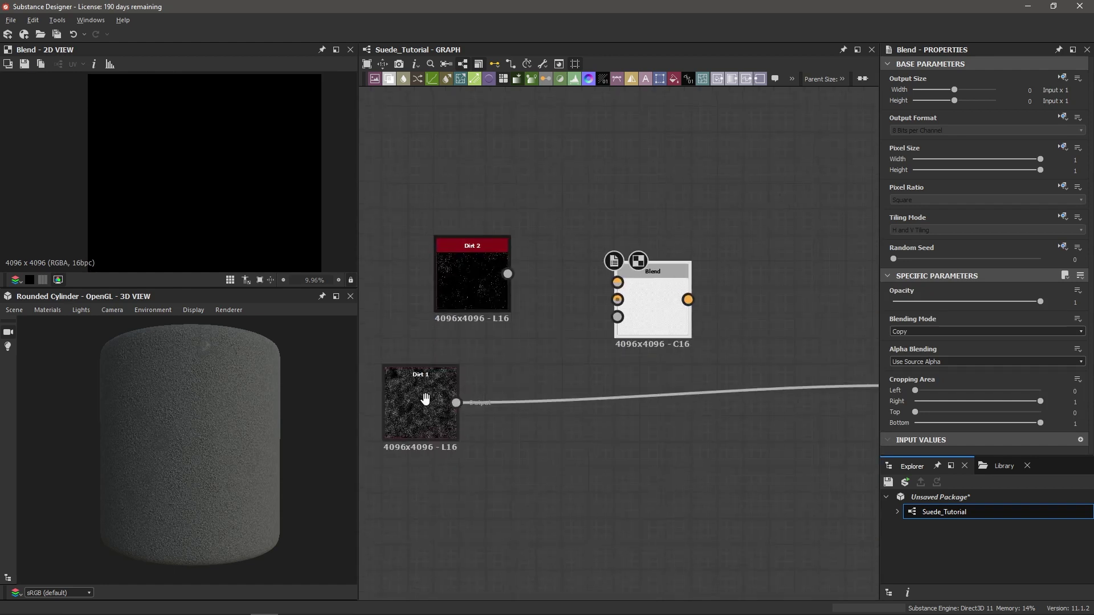
left_click_drag(483, 411, 664, 288)
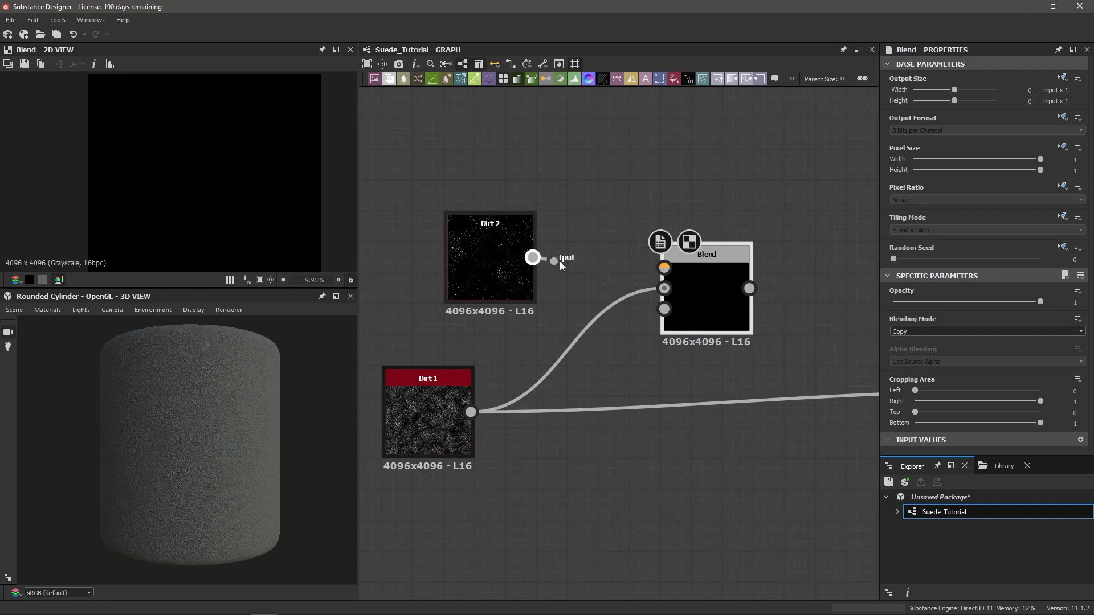
left_click_drag(579, 264, 668, 264)
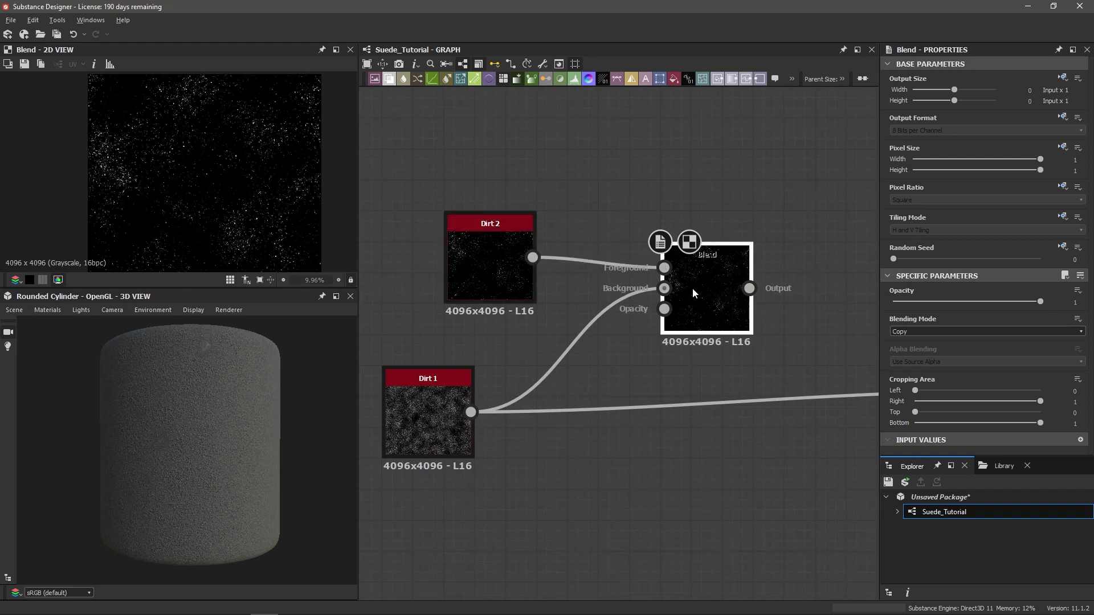
Set the new Blend node to Multiply mode with an opacity of 0.33, after trying 0.43.
middle_click_drag(692, 289, 615, 317)
left_click(911, 333)
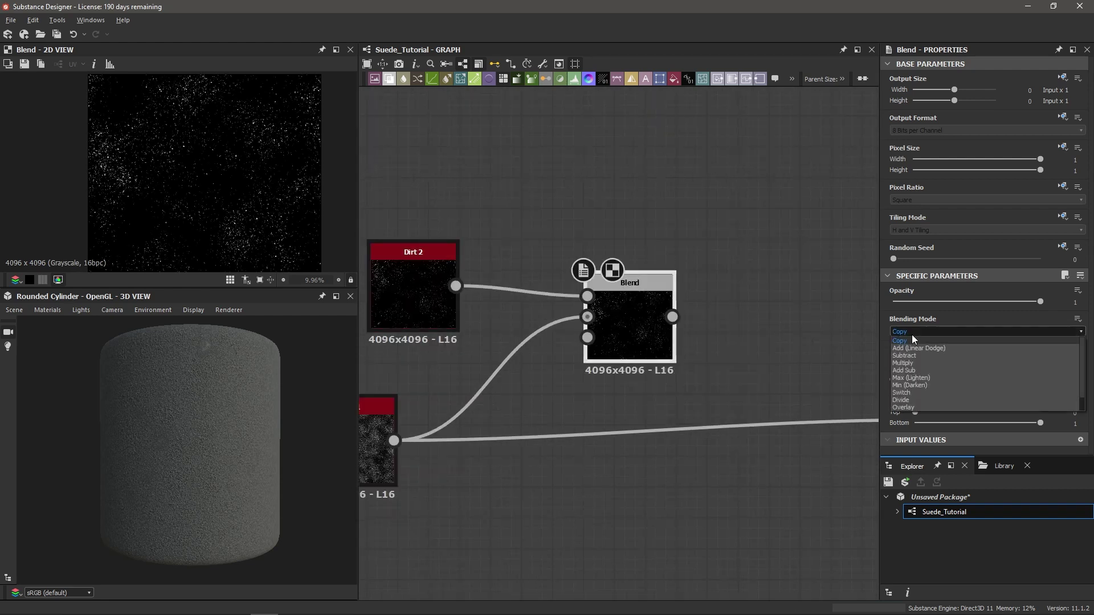
left_click(909, 363)
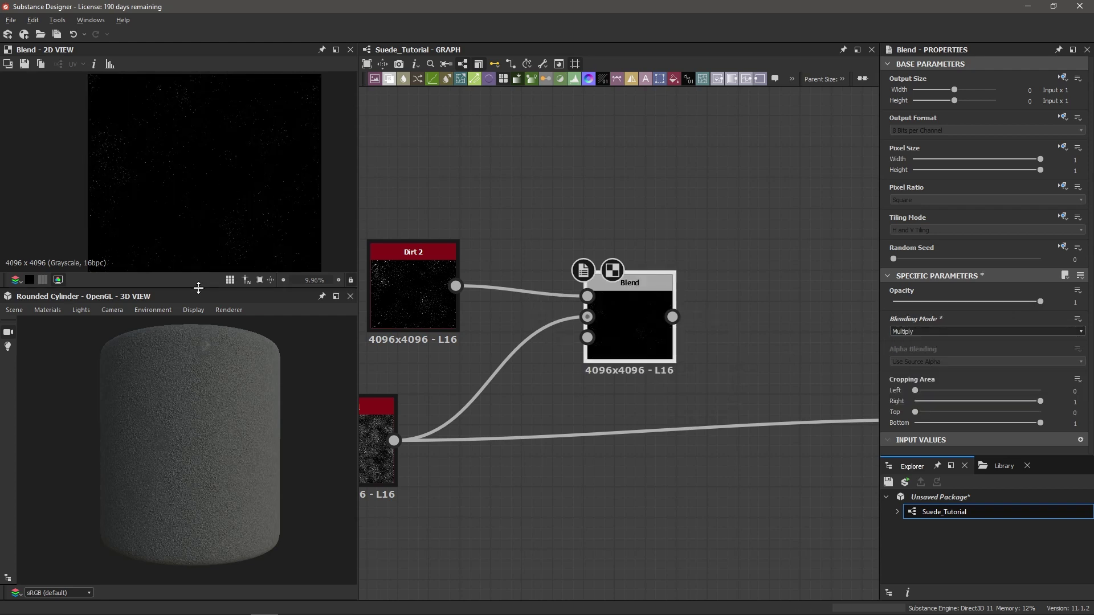
left_click_drag(199, 288, 200, 335)
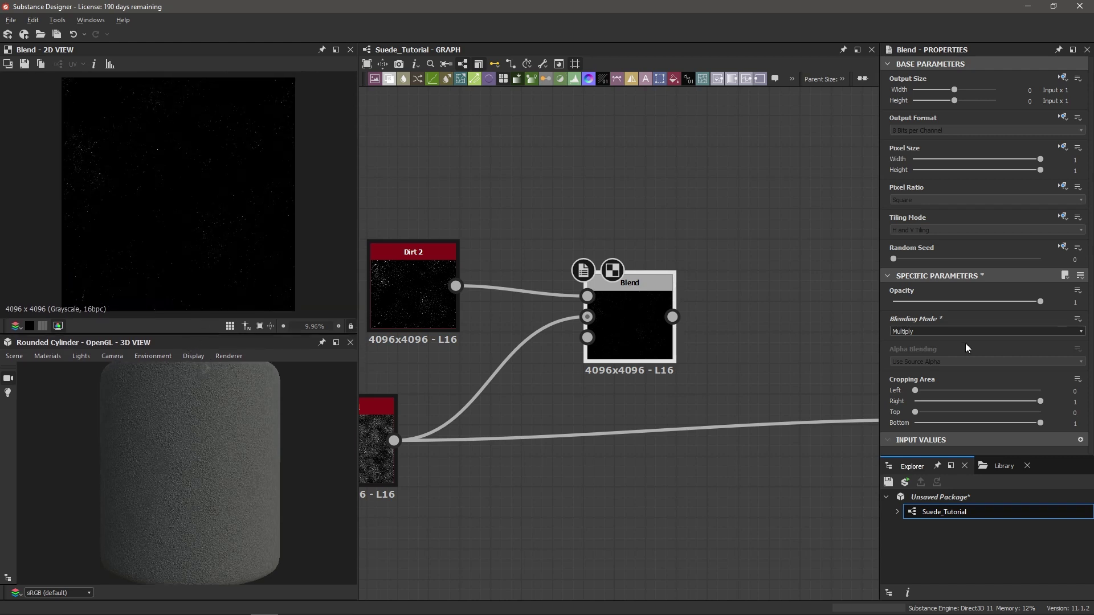
left_click_drag(1027, 301, 956, 306)
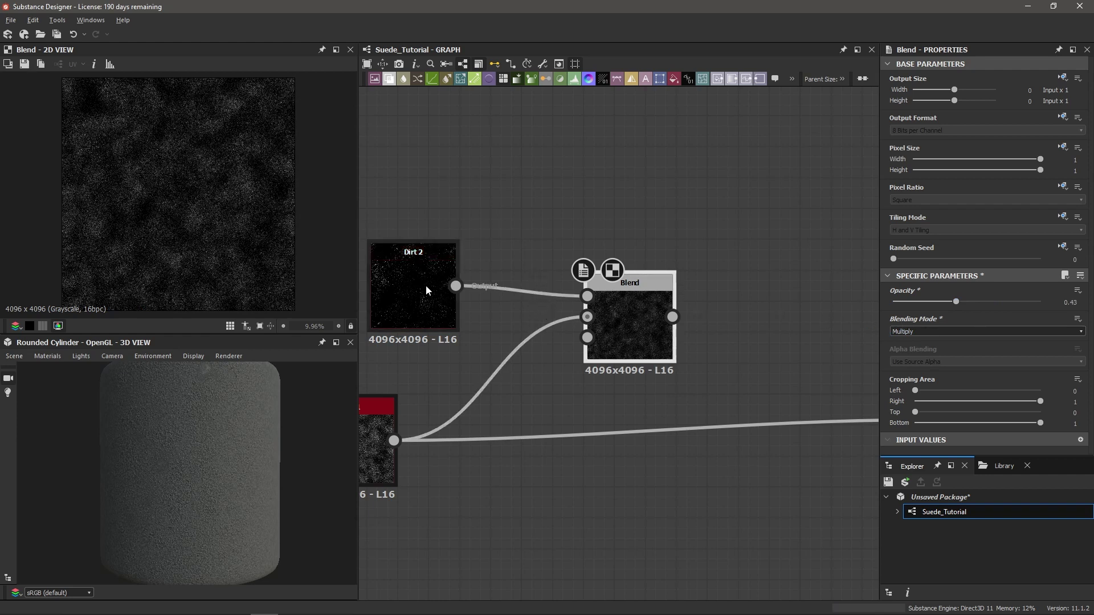
middle_click_drag(434, 279, 479, 281)
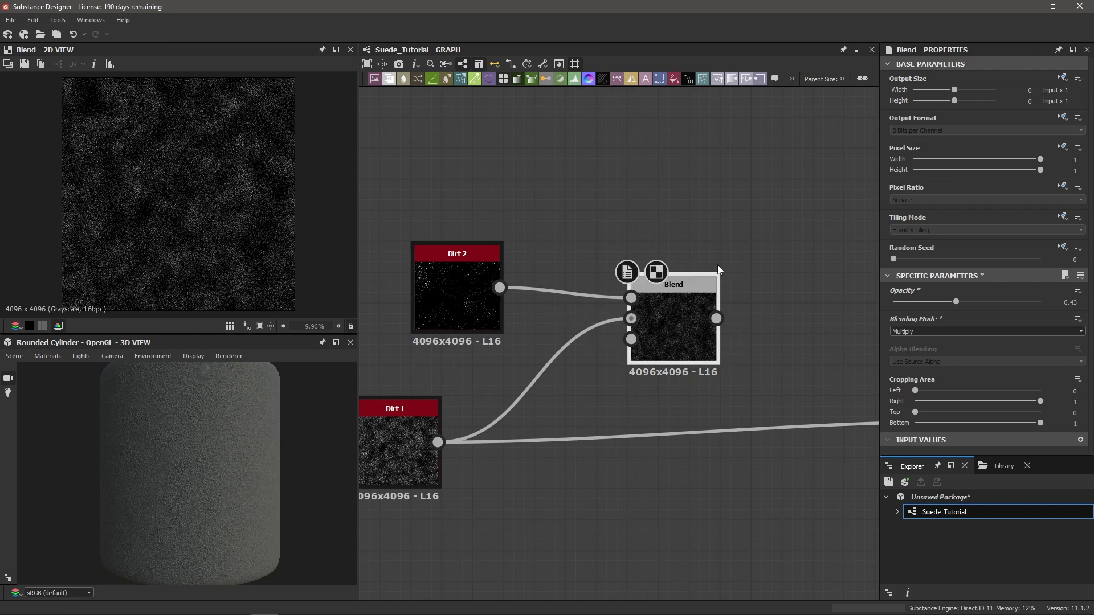
mouse_move(956, 300)
left_mouse_down()
mouse_move(1003, 302)
mouse_move(941, 302)
left_mouse_up()
scroll(237, 235, "up", 5)
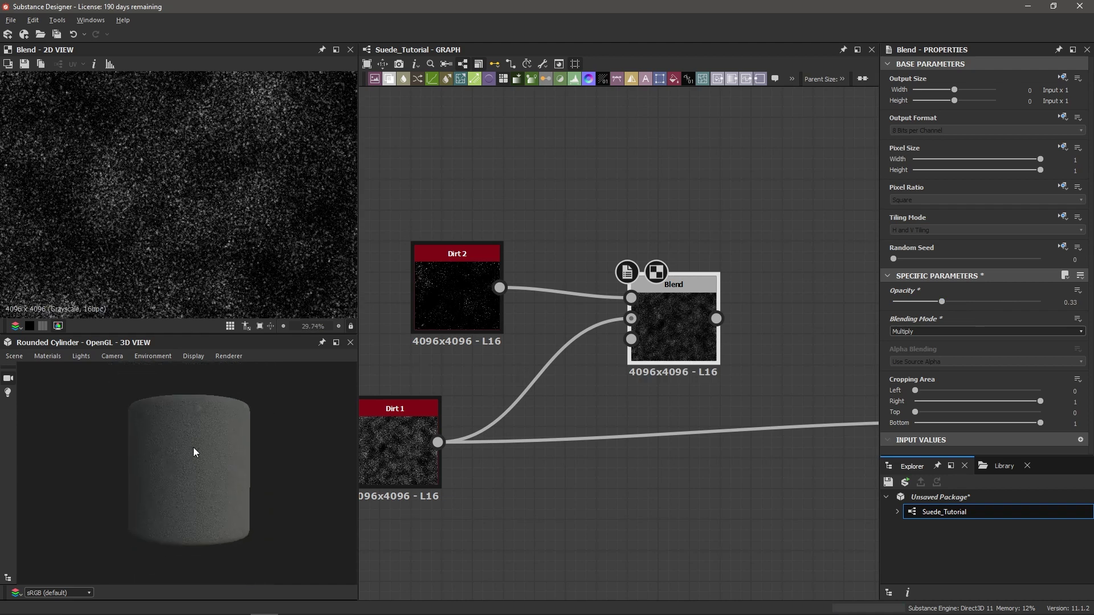
scroll(193, 447, "up", 5)
scroll(213, 447, "down", 2)
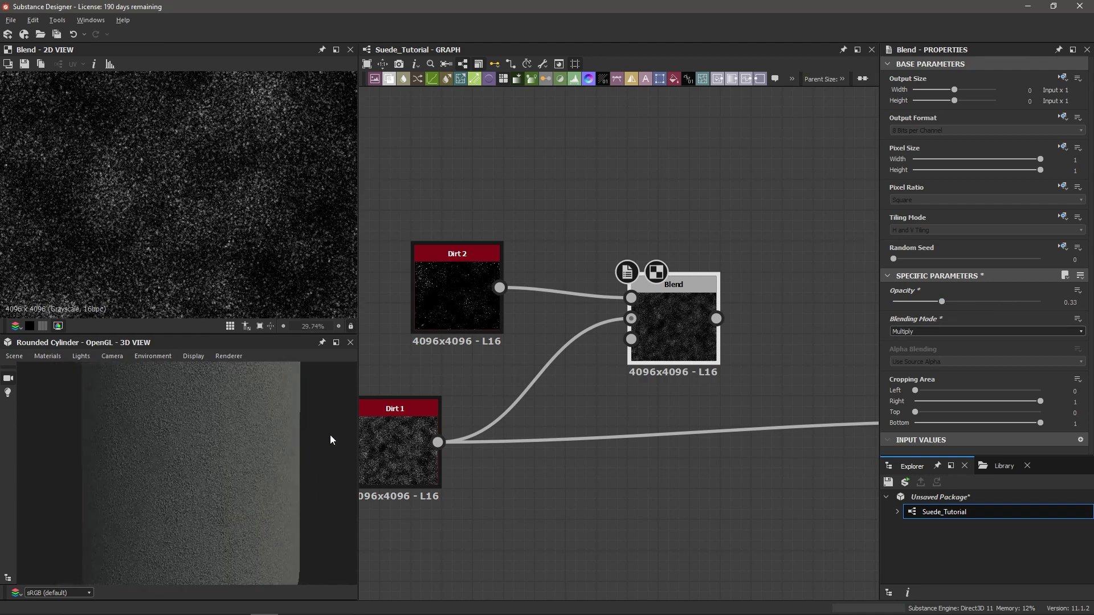
Connect the Multiply Blend node's output to the Foreground of the Final Blend node, replacing the direct Dirt 1 link.
middle_click_drag(652, 321, 409, 320)
scroll(497, 320, "down", 2)
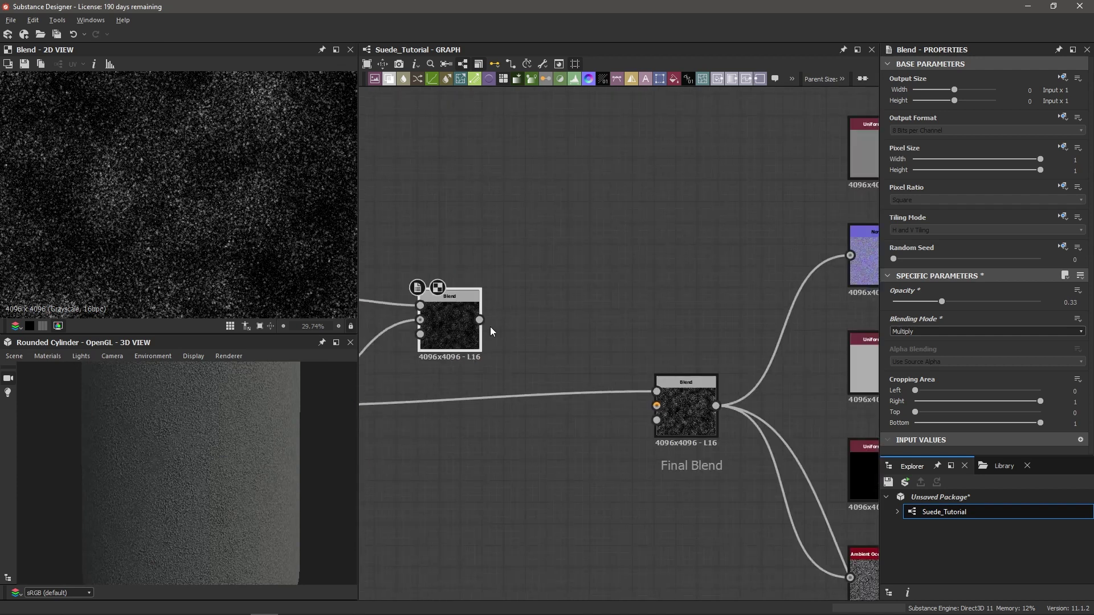
left_click_drag(479, 319, 589, 350)
left_click_drag(644, 394, 656, 391)
scroll(459, 331, "down", 2)
middle_click_drag(459, 331, 500, 317)
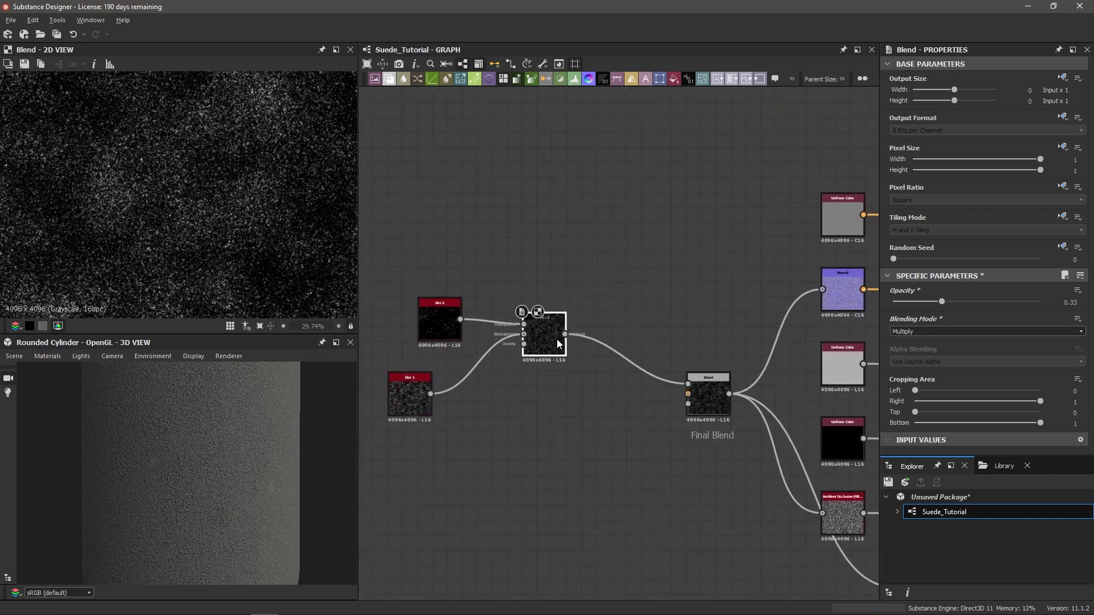
Set the Multiply Blend node's opacity to 0.45 after trying 0.8, comparing the surface on the cylinder.
left_click_drag(943, 301, 1009, 302)
scroll(138, 191, "up", 5)
scroll(206, 383, "up", 3)
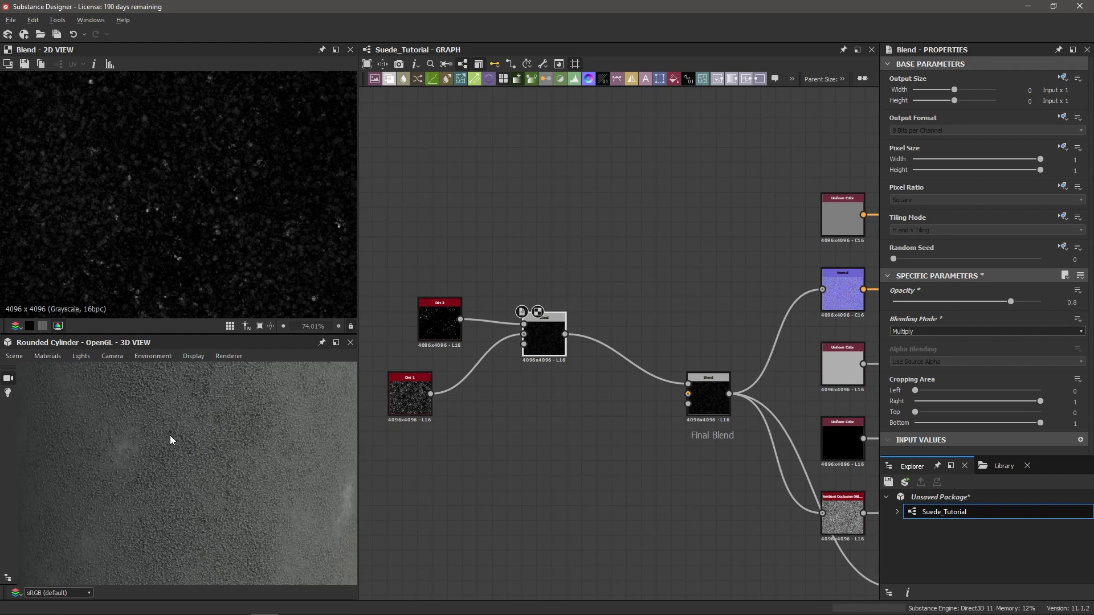
scroll(168, 440, "down", 5)
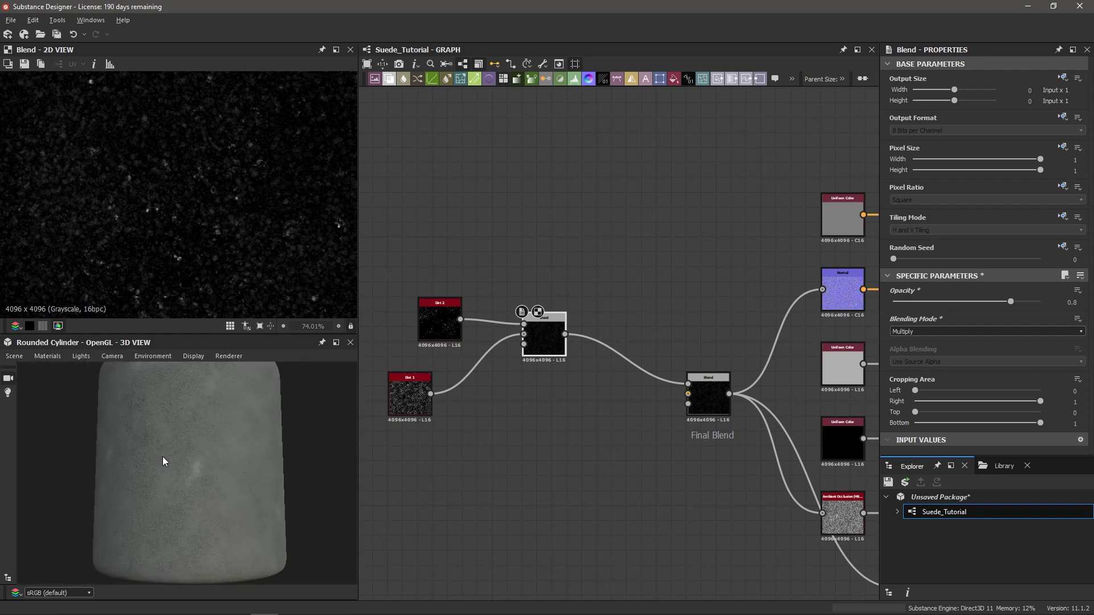
scroll(164, 458, "down", 2)
left_click(959, 302)
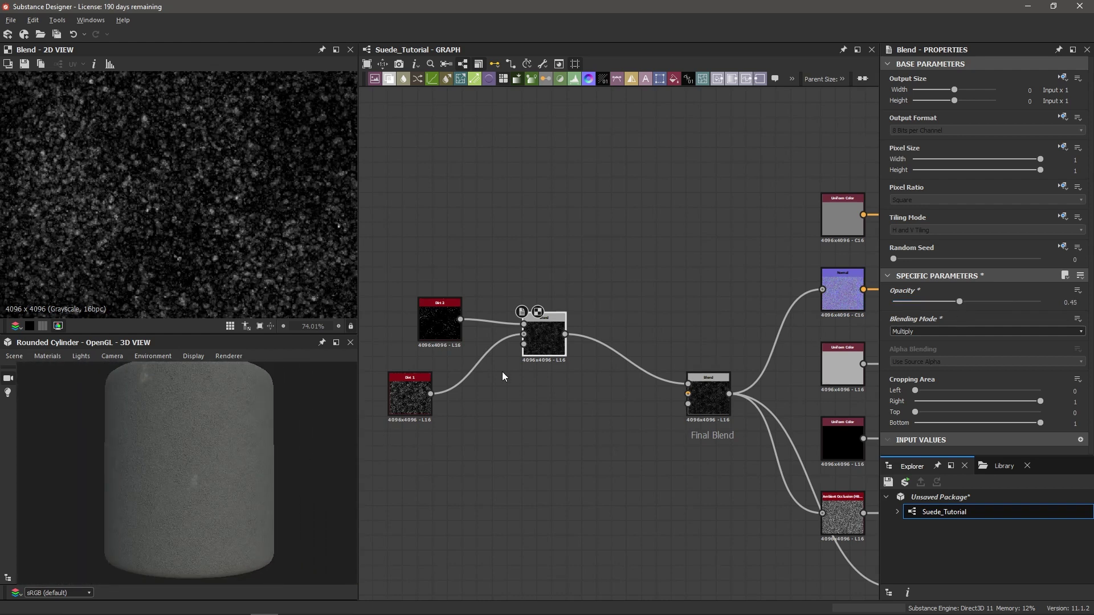
mouse_move(189, 457)
left_mouse_down()
mouse_move(195, 446)
mouse_move(188, 453)
mouse_move(208, 458)
mouse_move(178, 455)
mouse_move(186, 464)
mouse_move(187, 436)
mouse_move(201, 445)
mouse_move(185, 453)
mouse_move(201, 456)
left_mouse_up()
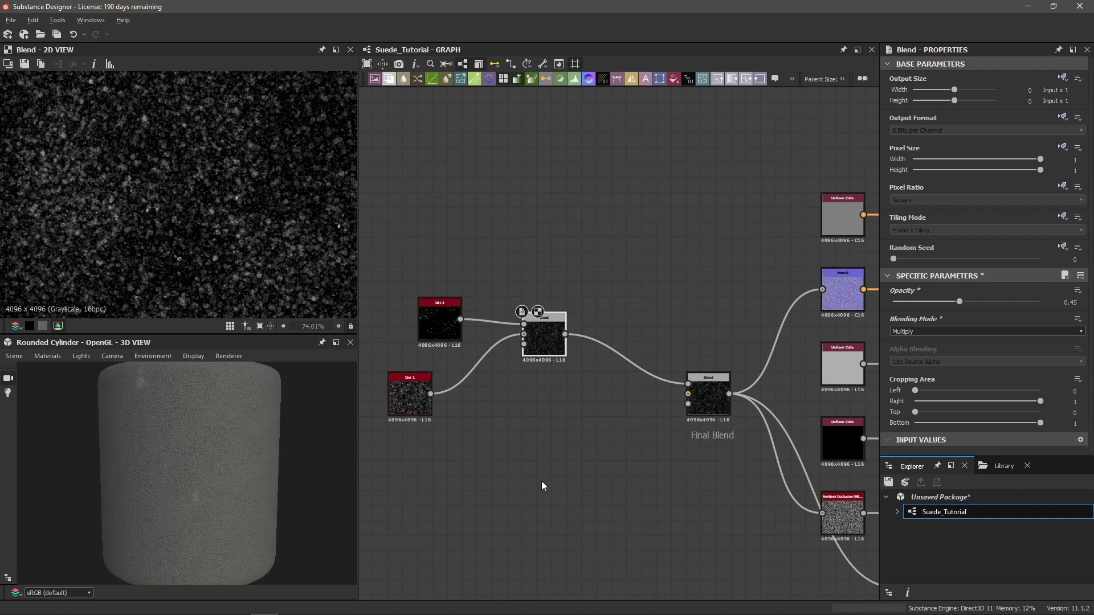
Show the Ambient Occlusion (HBAO) node's output and parameters, and reduce its Height Depth to 0.04.
middle_click_drag(582, 488, 501, 413)
scroll(691, 467, "up", 4)
middle_click_drag(777, 407, 660, 433)
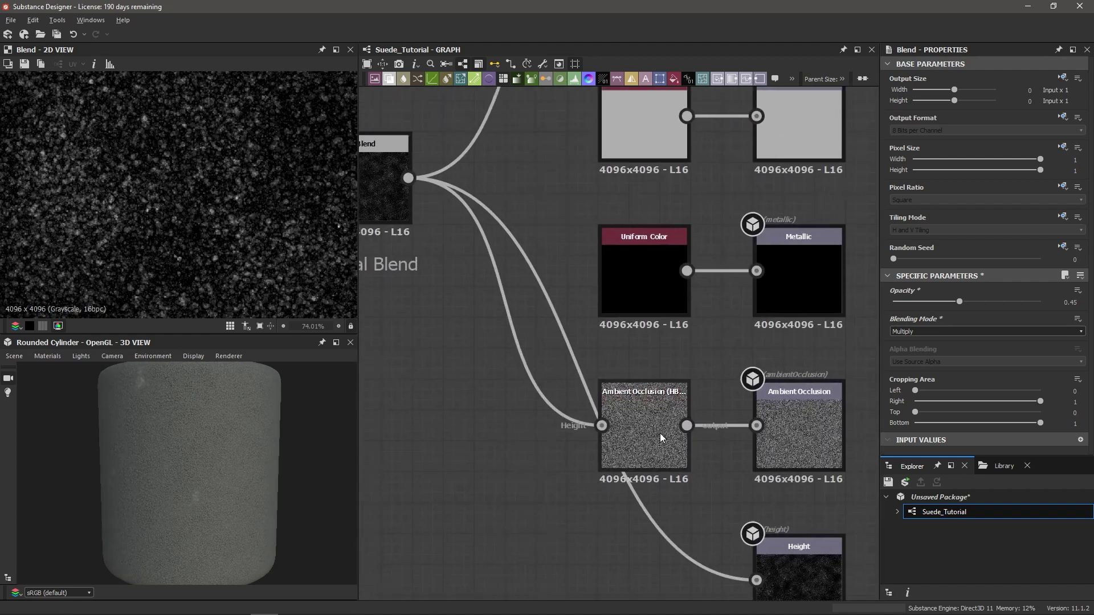
double_click(656, 420)
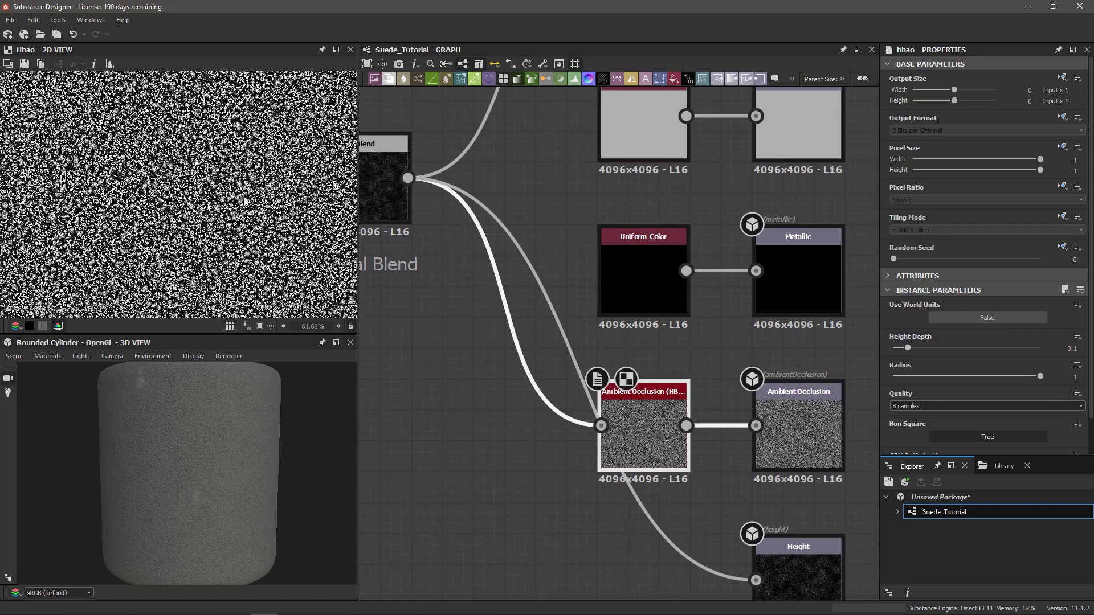
middle_click_drag(798, 417, 770, 415)
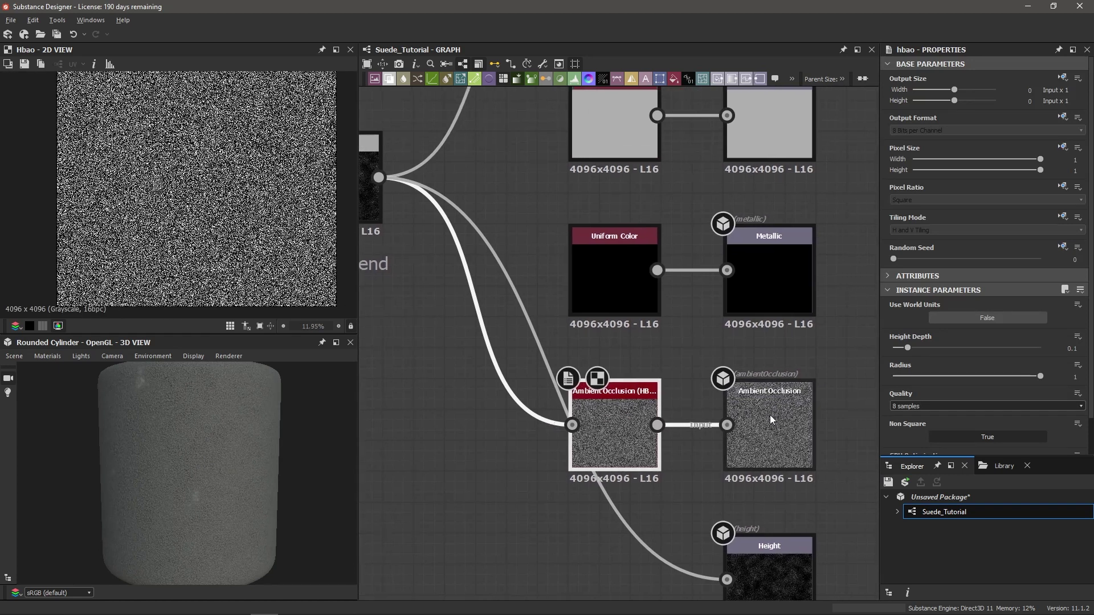
scroll(770, 415, "down", 2)
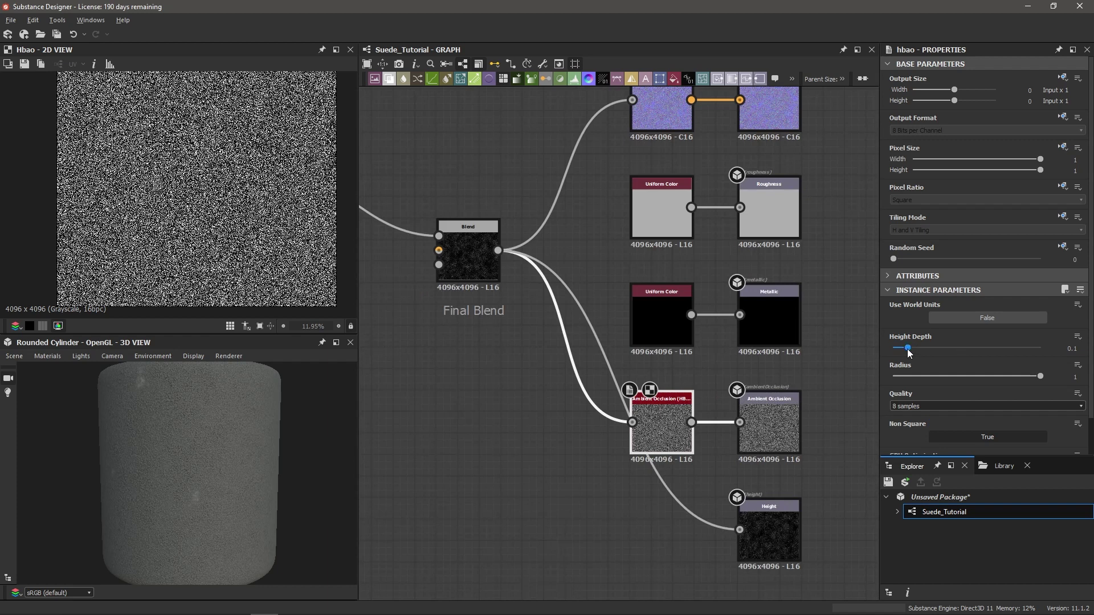
left_click_drag(907, 349, 898, 349)
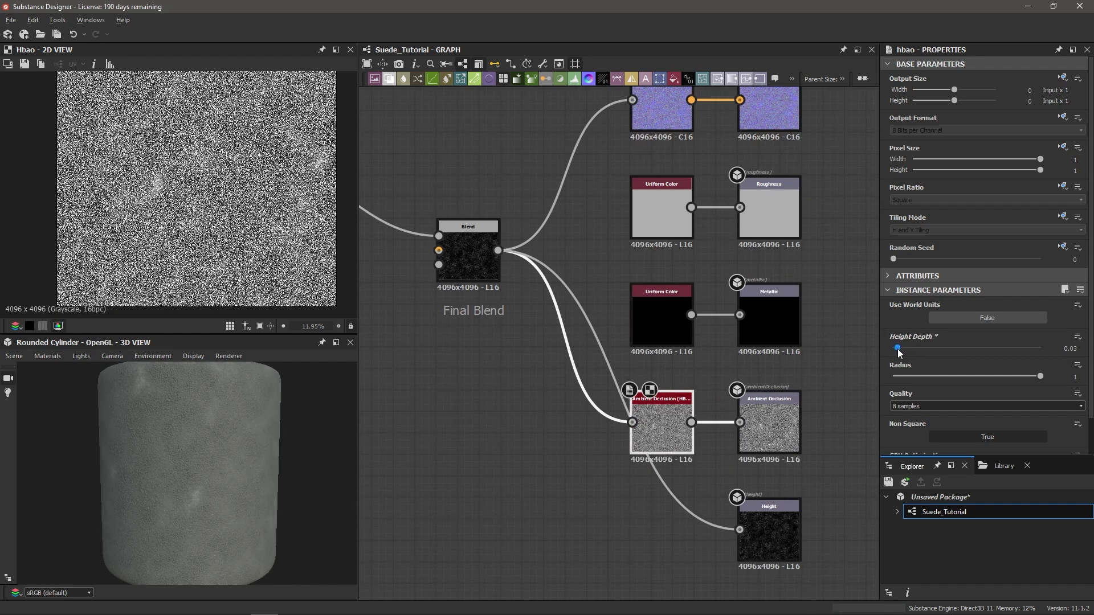
left_click(897, 348)
Set the Ambient Occlusion (HBAO) node's Height Depth to 0.02, comparing it with 0.03 on the cylinder.
scroll(289, 446, "up", 5)
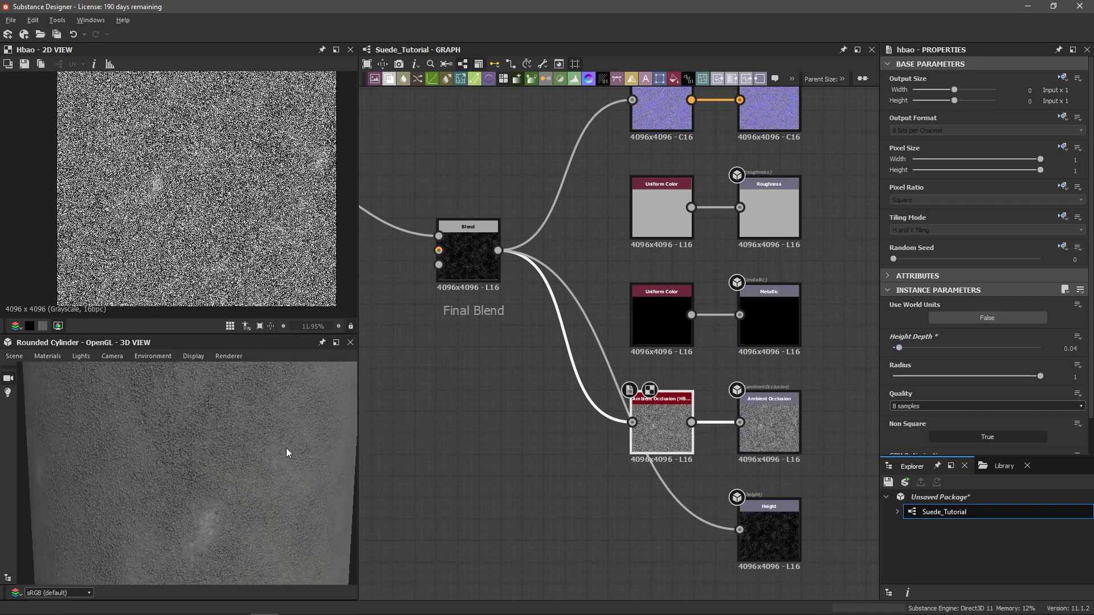
left_click(896, 349)
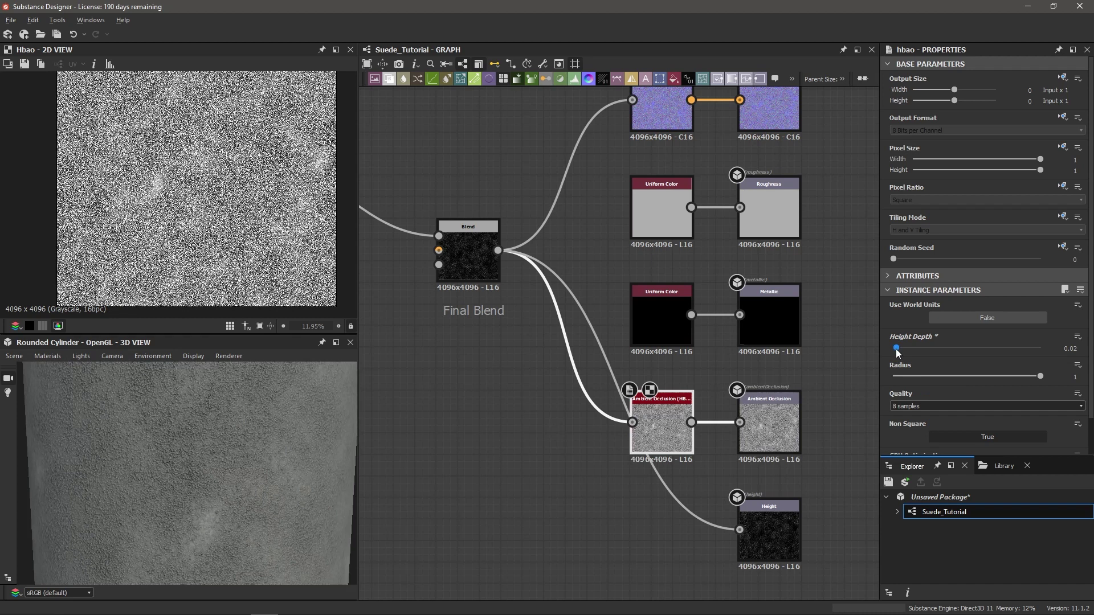
left_click(896, 348)
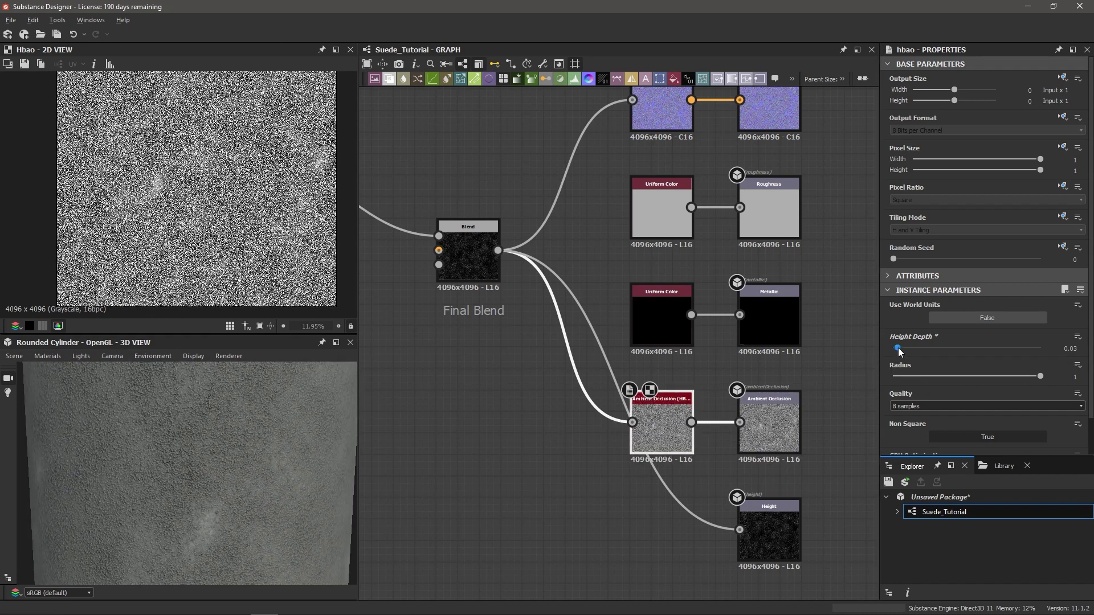
left_click(897, 348)
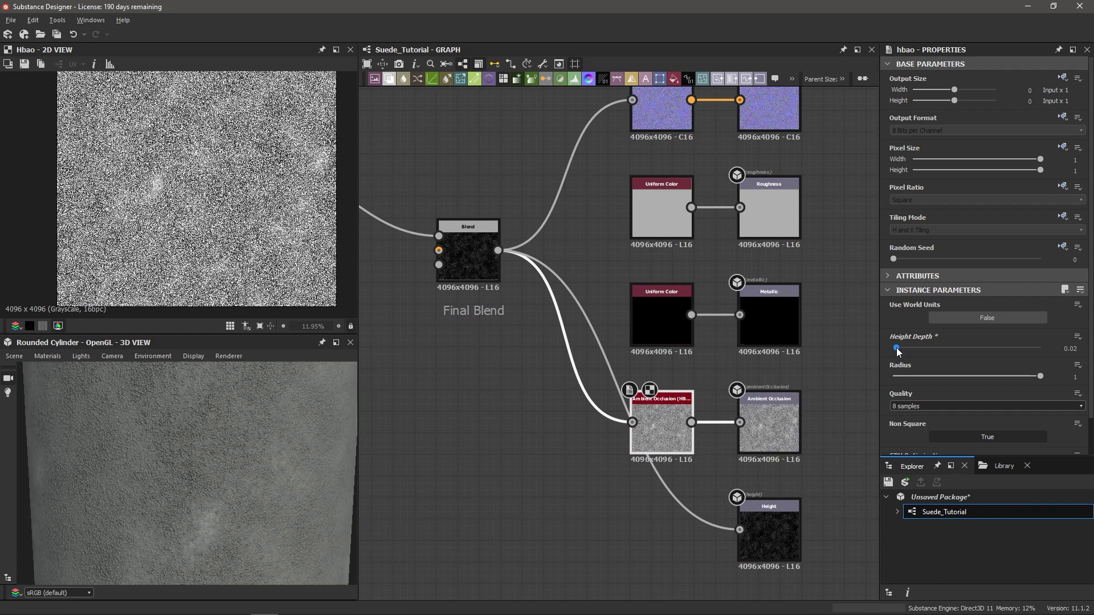
scroll(219, 469, "down", 5)
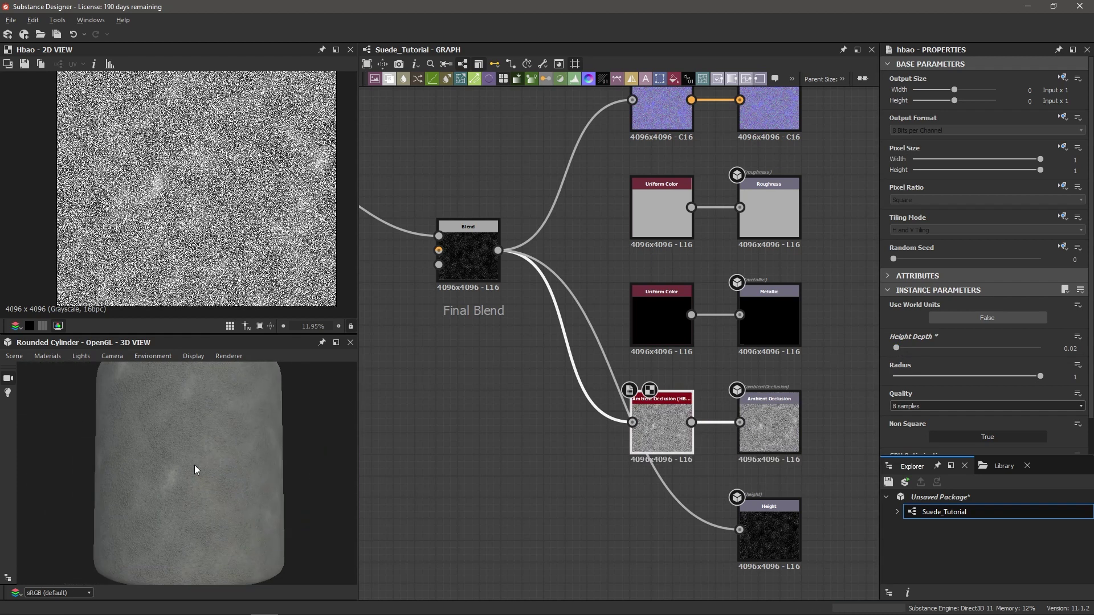
Inspect the suede surface on the rounded cylinder from several distances and angles, with the Dirt blend nodes in view.
left_click_drag(175, 516, 195, 498)
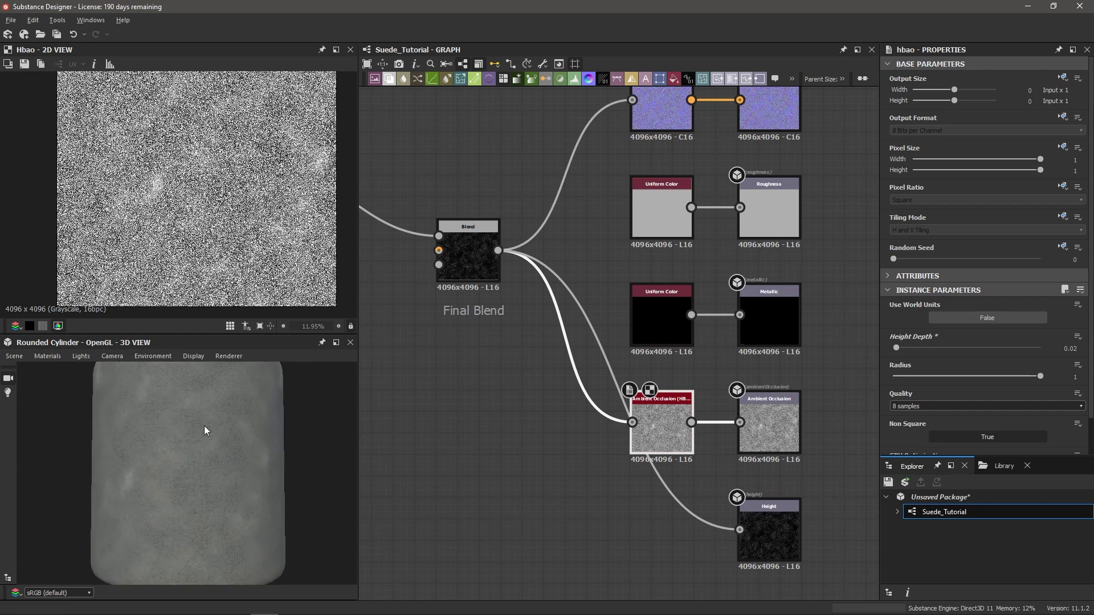
left_click_drag(198, 429, 179, 443)
scroll(155, 437, "up", 3)
scroll(191, 448, "down", 3)
scroll(188, 442, "down", 1)
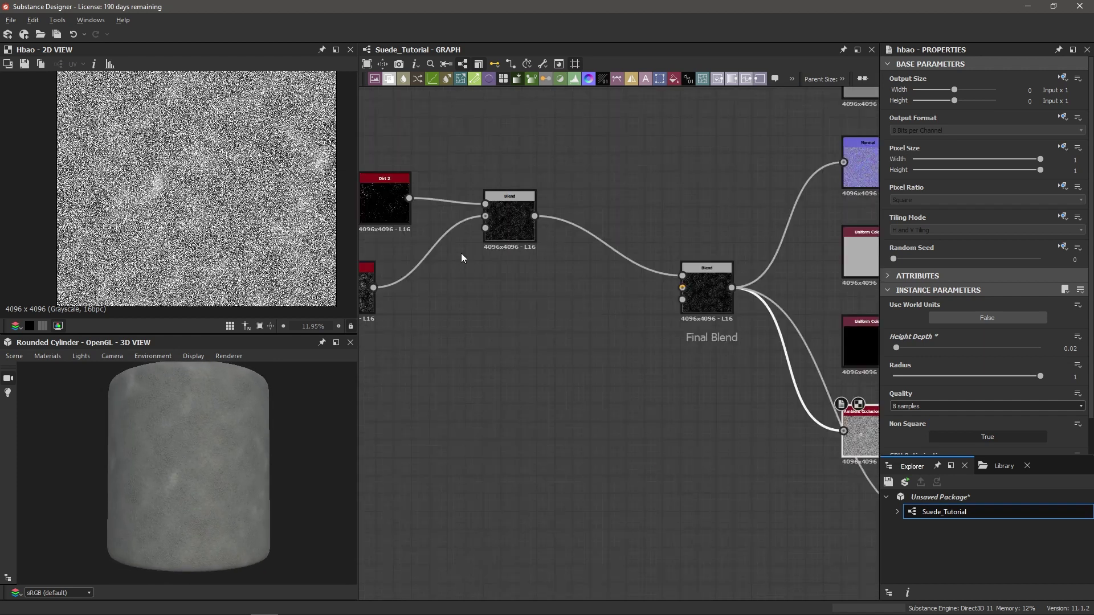
middle_click_drag(462, 258, 557, 295)
left_click_drag(486, 252, 452, 250)
left_click_drag(592, 268, 520, 301)
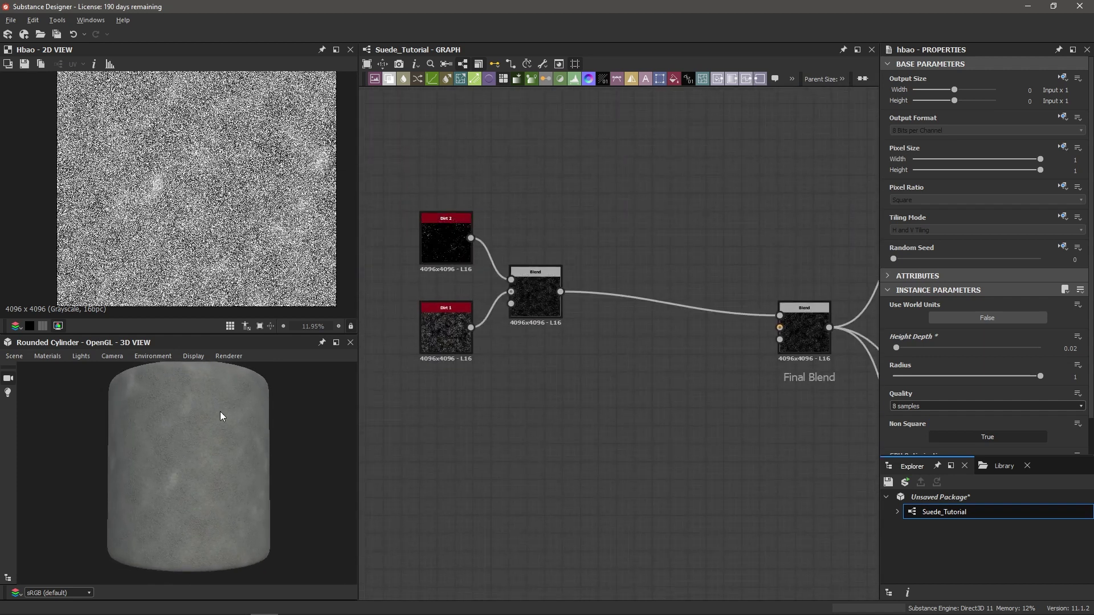
left_click_drag(213, 441, 190, 437)
scroll(190, 446, "up", 5)
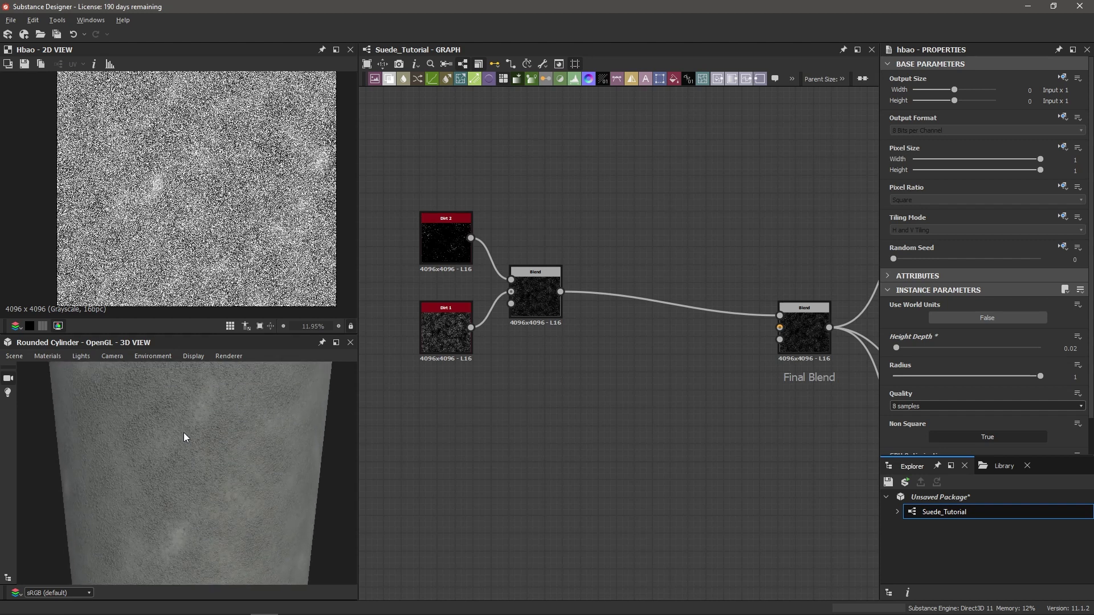
scroll(190, 437, "up", 3)
scroll(216, 427, "down", 4)
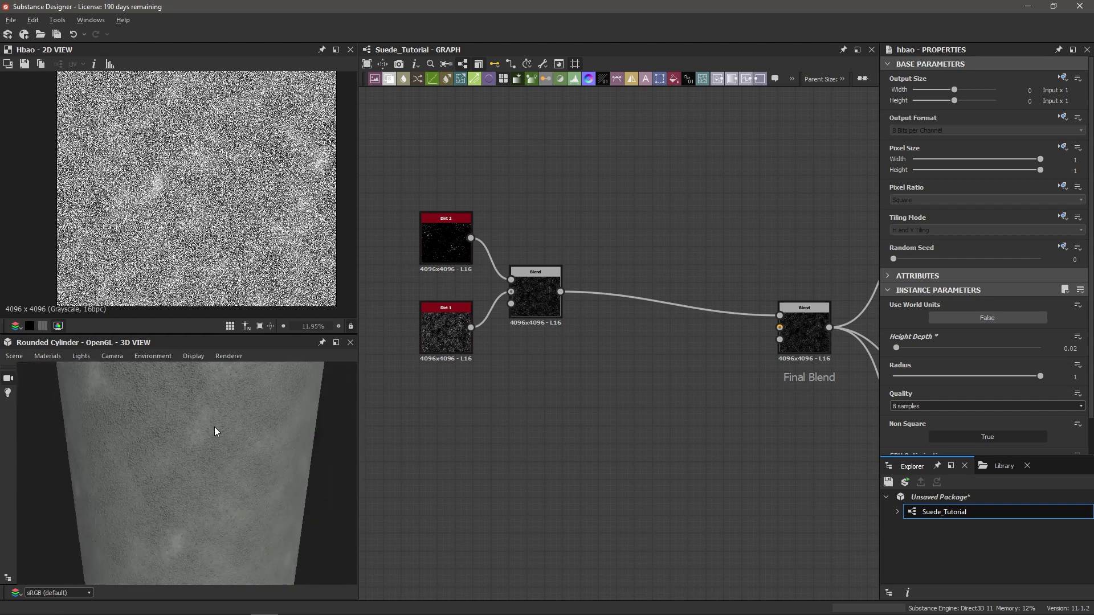
Add a Fractal Sum Base node in the free space above the Dirt nodes' Multiply Blend node.
middle_click_drag(586, 218, 557, 248)
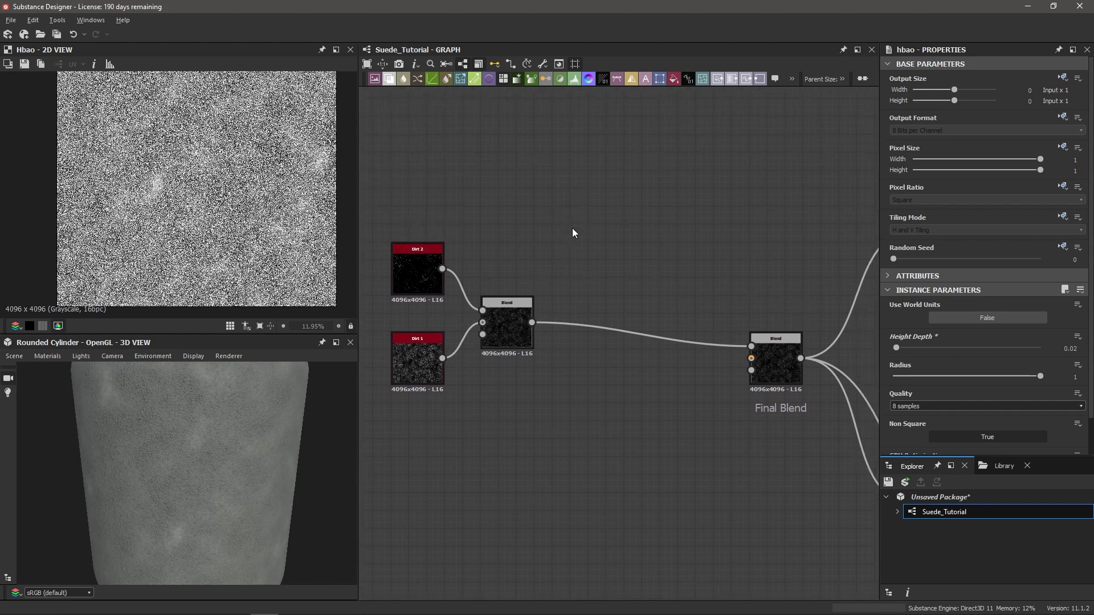
key("space")
type("frac")
key("Down")
key("Down")
key("Down")
key("Down")
key("Return")
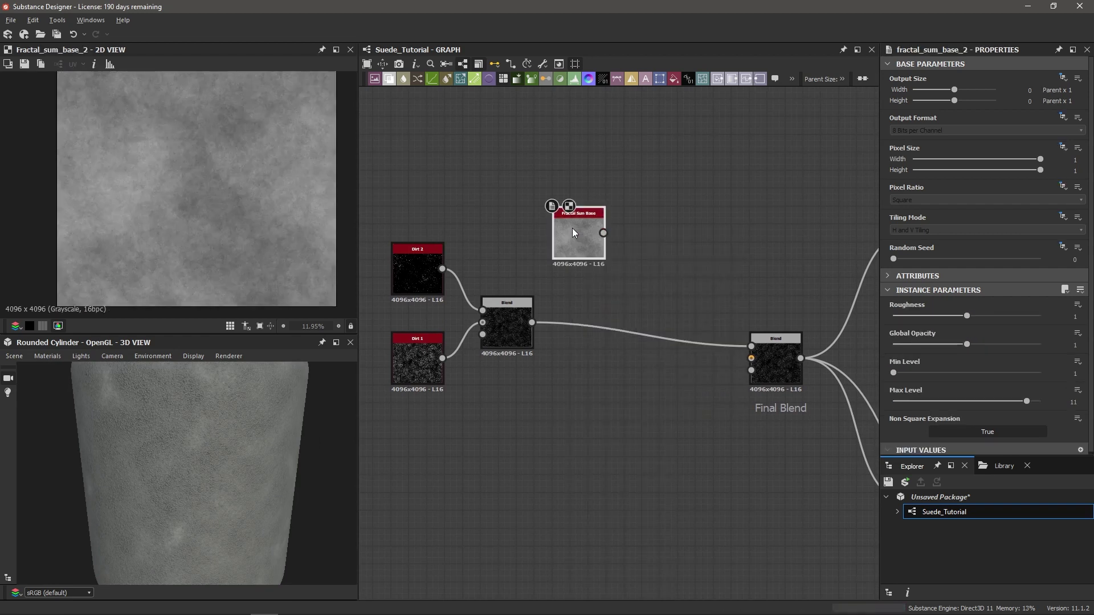
Set the Fractal Sum Base node's Max Level to 12 and Global Opacity to 0.77, returning Min Level to 1 after trying 7.
scroll(572, 228, "up", 4)
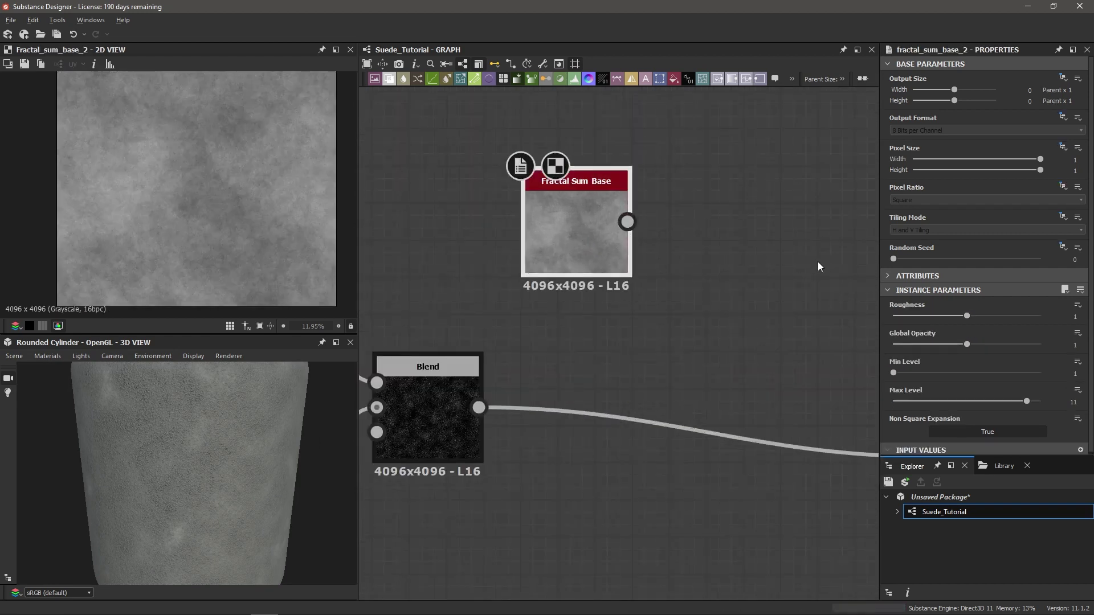
scroll(244, 251, "down", 1)
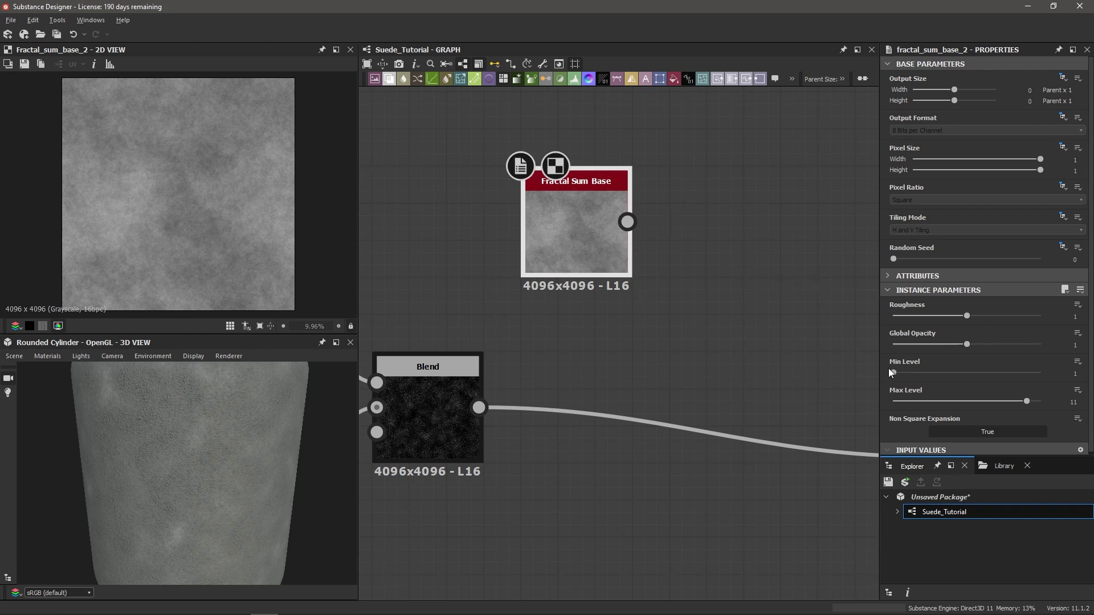
left_click_drag(904, 372, 973, 374)
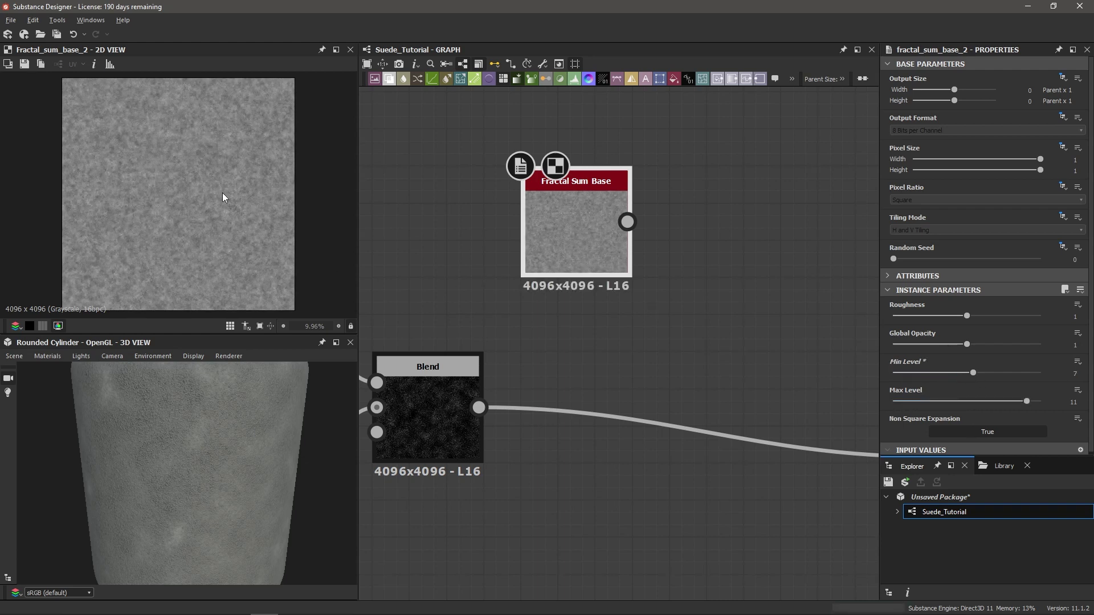
left_click_drag(965, 375, 886, 377)
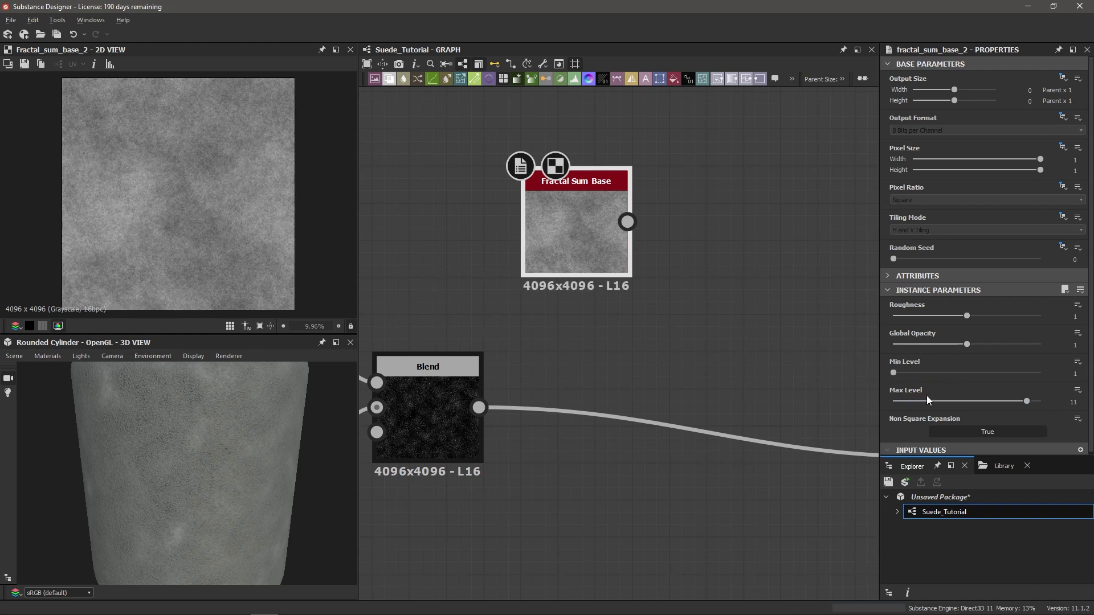
mouse_move(1025, 401)
left_mouse_down()
mouse_move(938, 405)
mouse_move(1040, 403)
left_mouse_up()
mouse_move(967, 316)
left_mouse_down()
mouse_move(923, 319)
mouse_move(1013, 319)
mouse_move(952, 320)
mouse_move(967, 317)
left_mouse_up()
mouse_move(967, 345)
left_mouse_down()
mouse_move(924, 348)
mouse_move(1016, 344)
mouse_move(949, 351)
left_mouse_up()
mouse_move(893, 373)
left_mouse_down()
mouse_move(914, 374)
mouse_move(895, 380)
left_mouse_up()
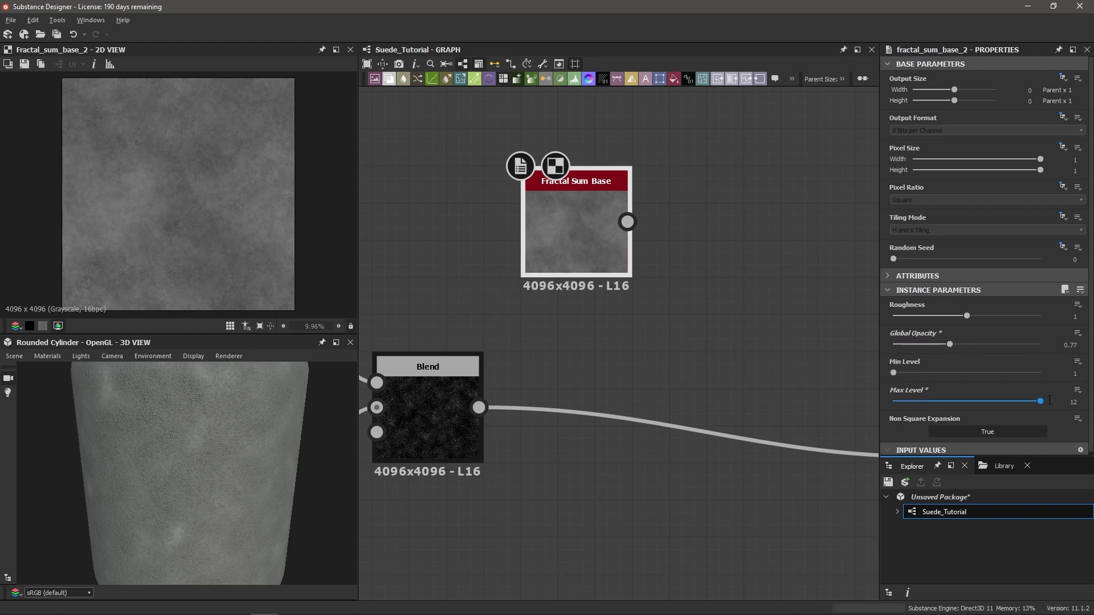
mouse_move(1040, 404)
left_mouse_down()
mouse_move(1007, 405)
mouse_move(1046, 405)
left_mouse_up()
Set the Fractal Sum Base node's Roughness to 1.26 and Global Opacity to 0.43, comparing its output with the Multiply Blend's.
left_click_drag(950, 347, 986, 325)
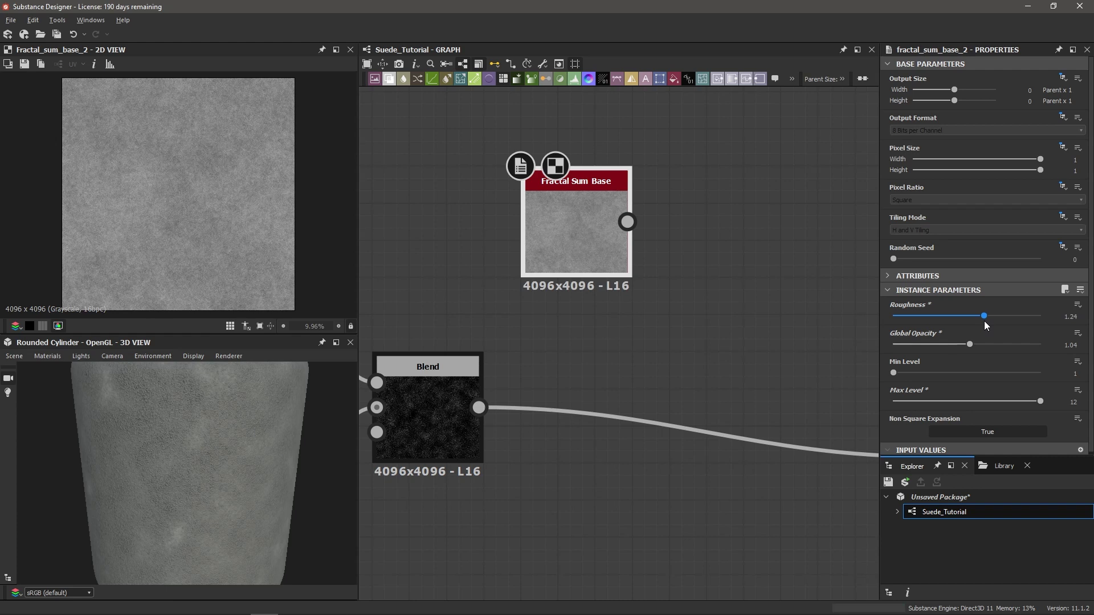
left_click_drag(984, 321, 986, 321)
scroll(202, 200, "up", 4)
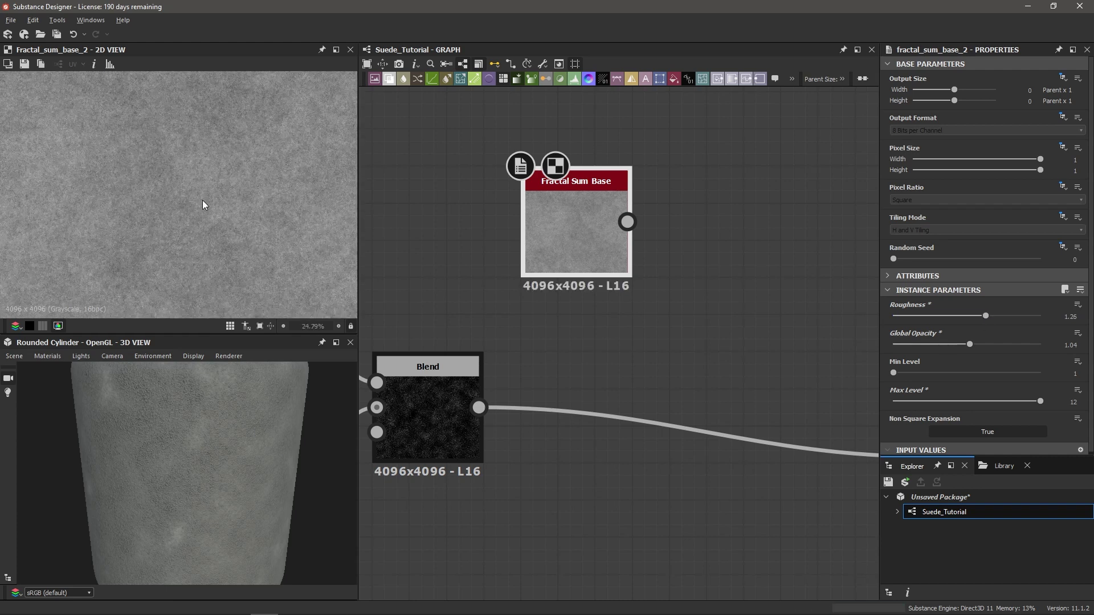
scroll(203, 200, "down", 2)
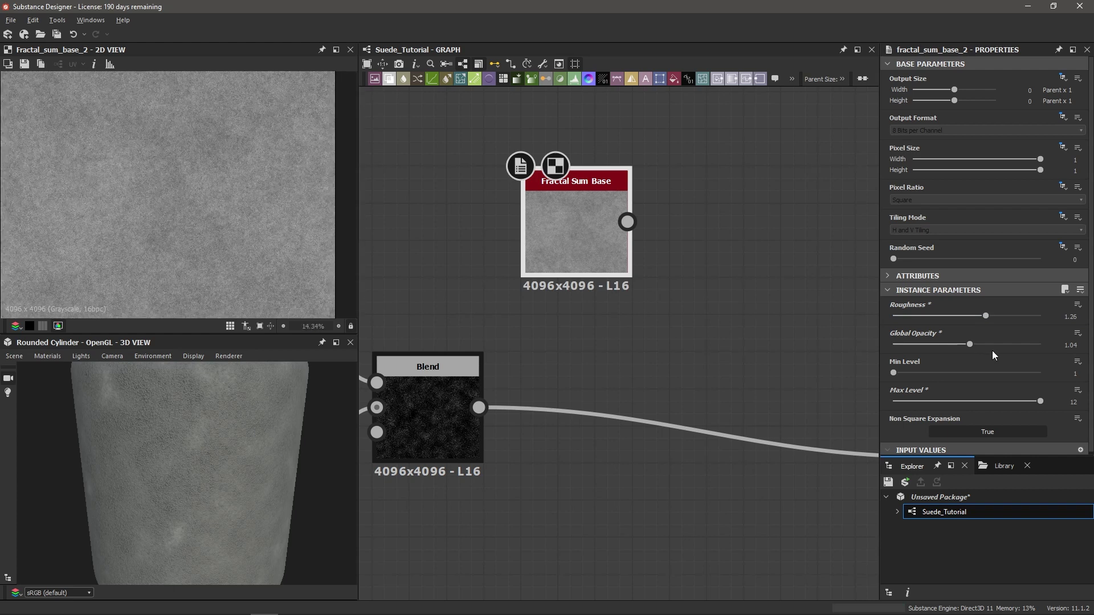
left_click_drag(969, 345, 924, 350)
scroll(440, 394, "down", 1)
left_click(439, 394)
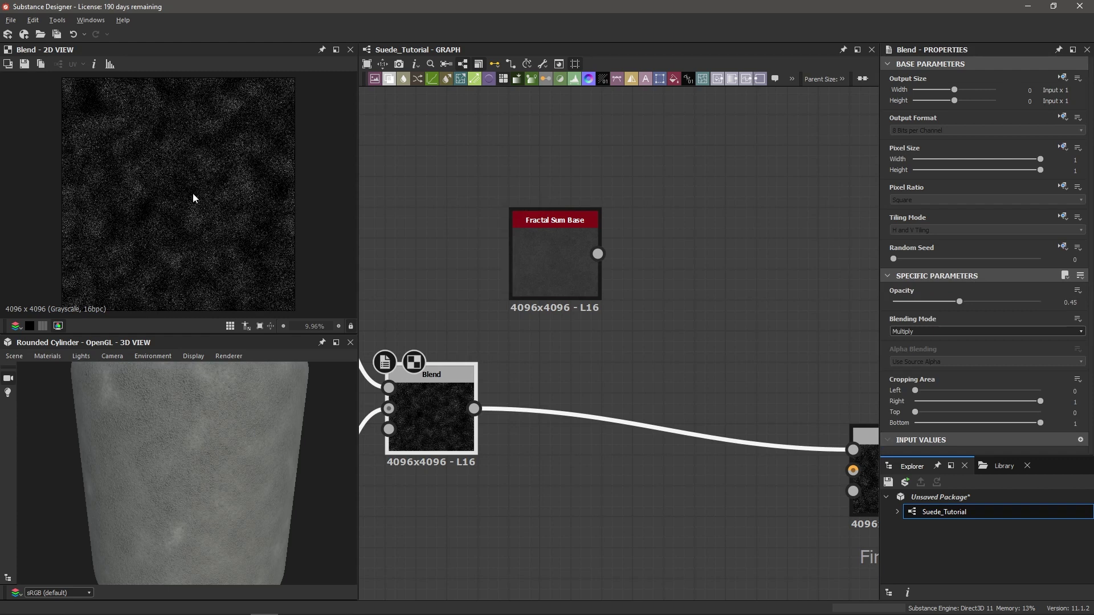
scroll(183, 217, "up", 3)
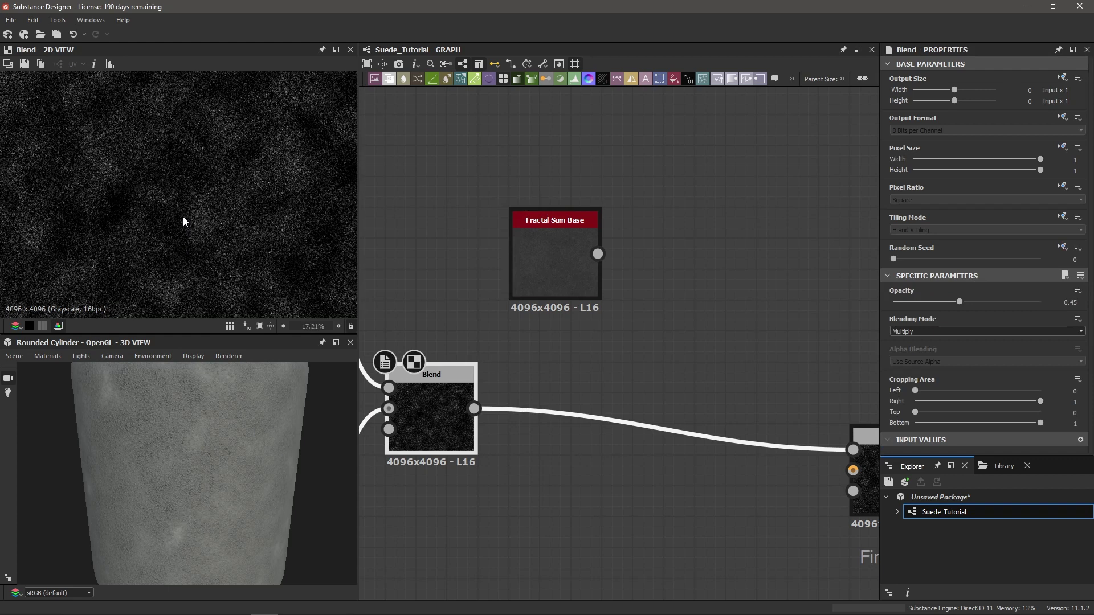
left_click(539, 261)
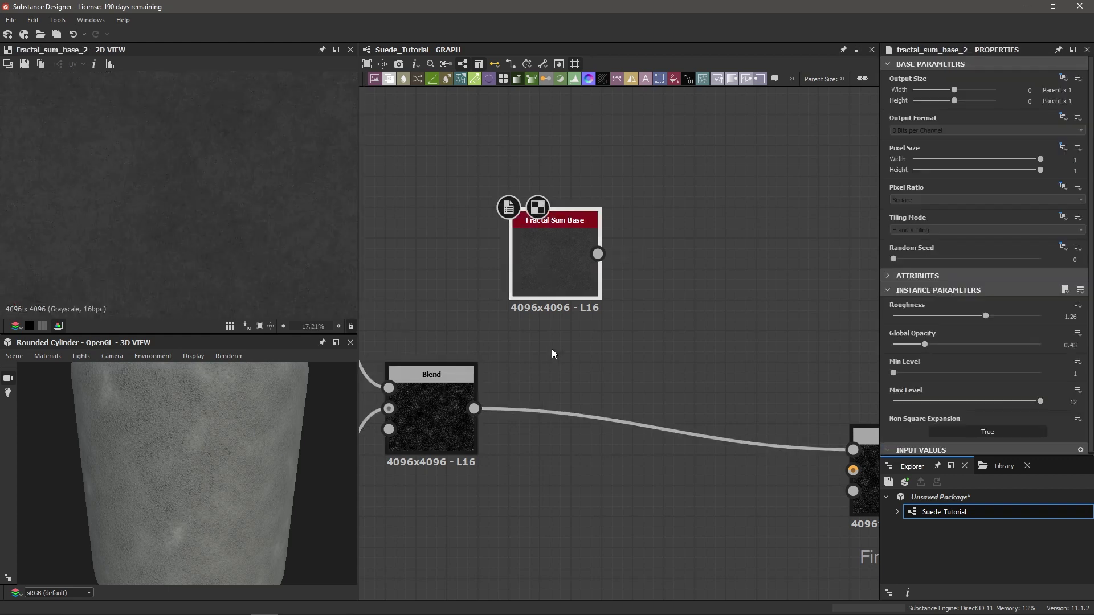
Insert a Blend node into the link between the Multiply Blend and Final Blend nodes.
scroll(554, 353, "down", 2)
middle_click_drag(607, 354, 621, 372)
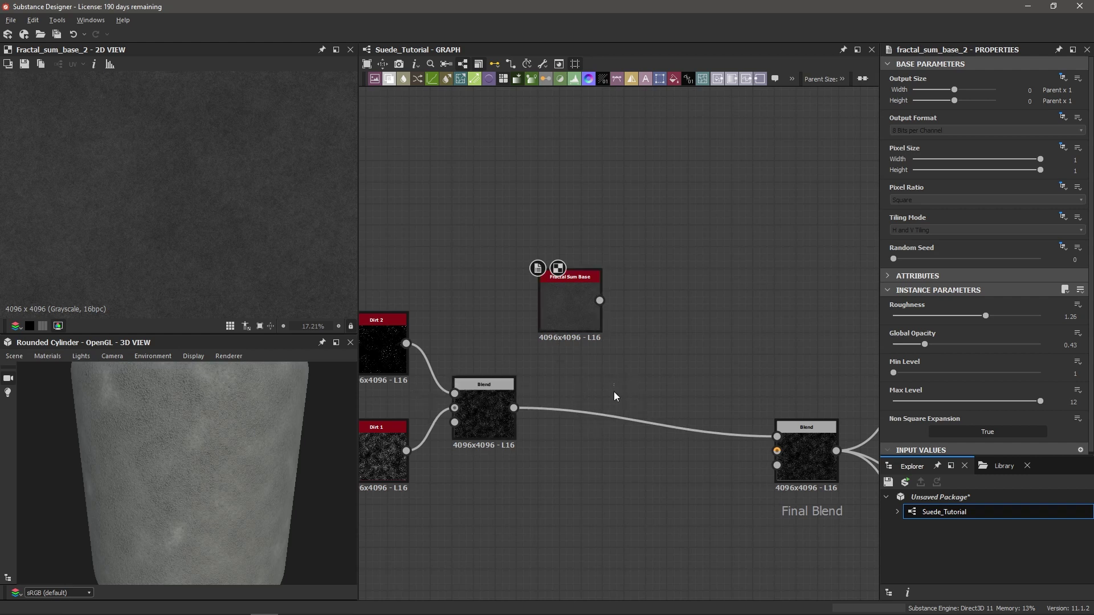
scroll(513, 408, "down", 2)
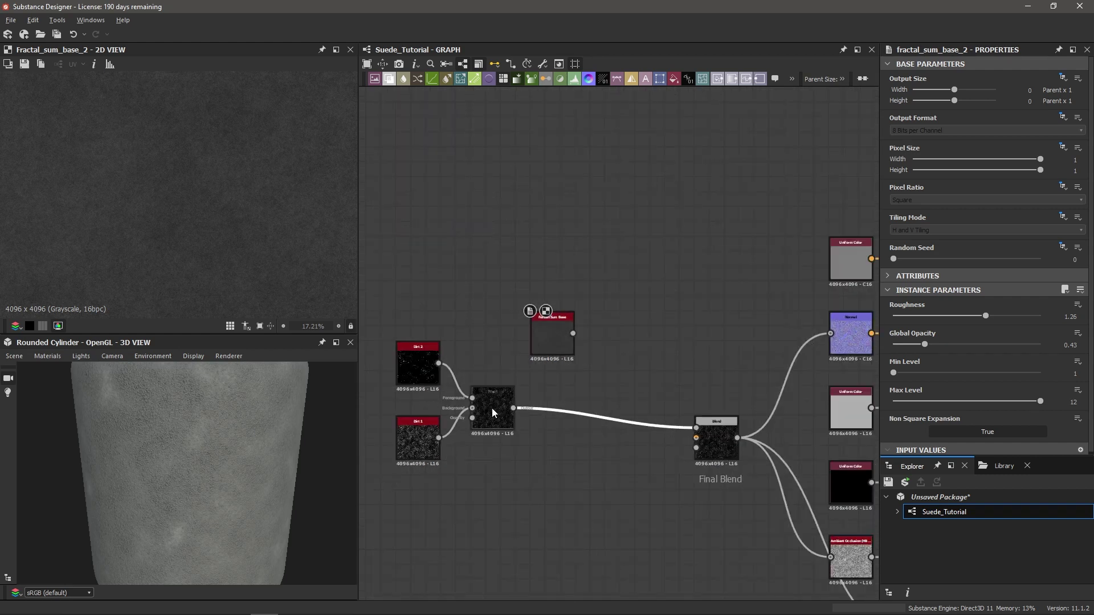
scroll(647, 436, "up", 2)
left_click_drag(524, 367, 531, 421)
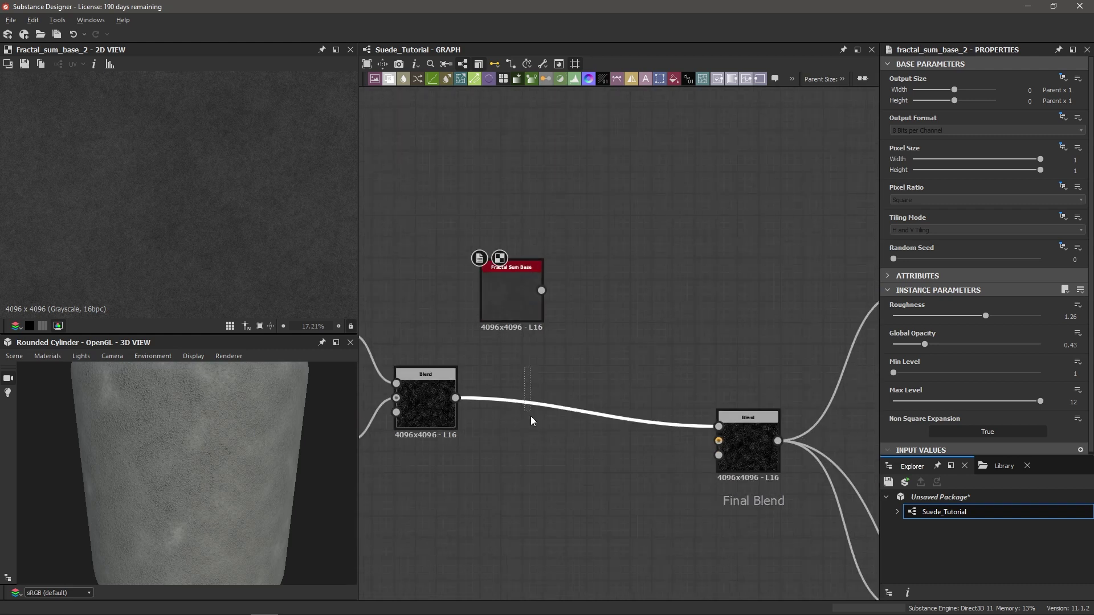
key("space")
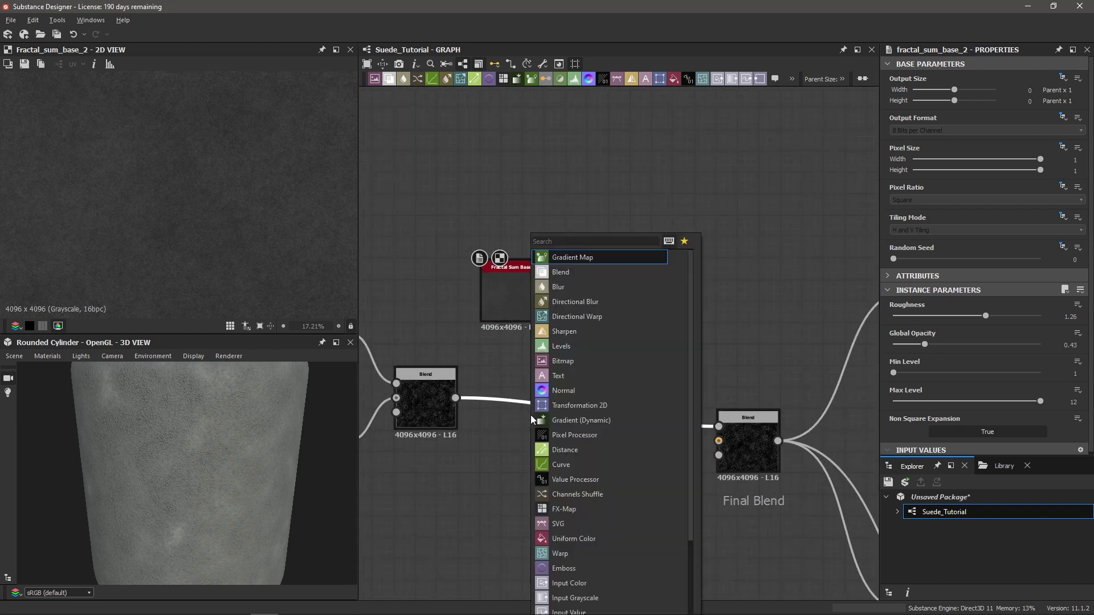
key("Down")
key("Return")
Connect the Fractal Sum Base output to the new Blend node's Foreground and set its Blending Mode to Add (Linear Dodge).
scroll(513, 389, "up", 1)
scroll(515, 391, "up", 1)
middle_click_drag(468, 392, 515, 389)
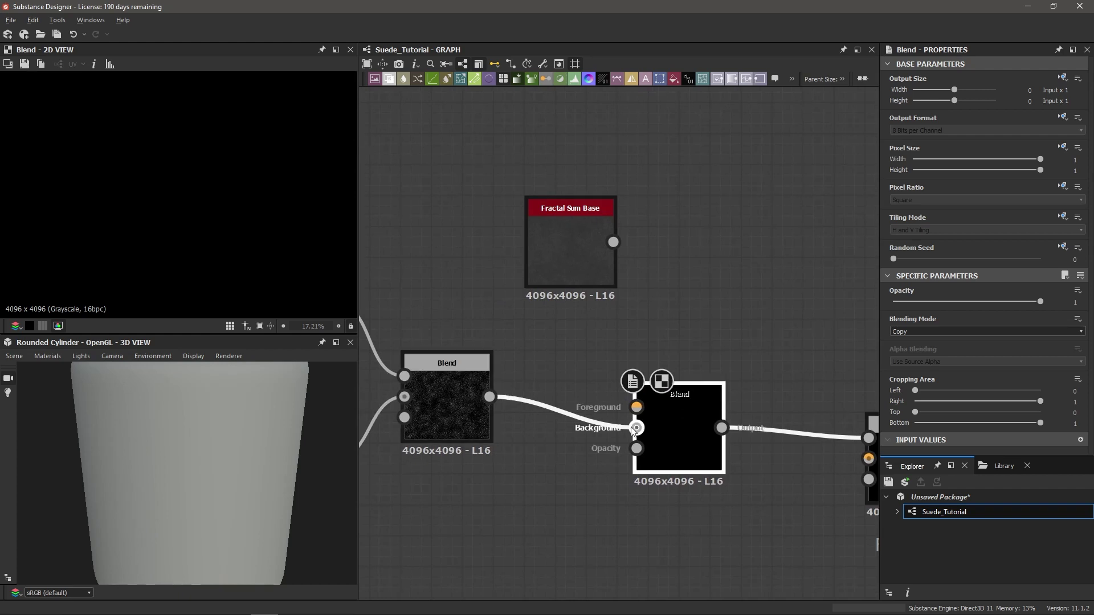
left_click_drag(555, 248, 602, 409)
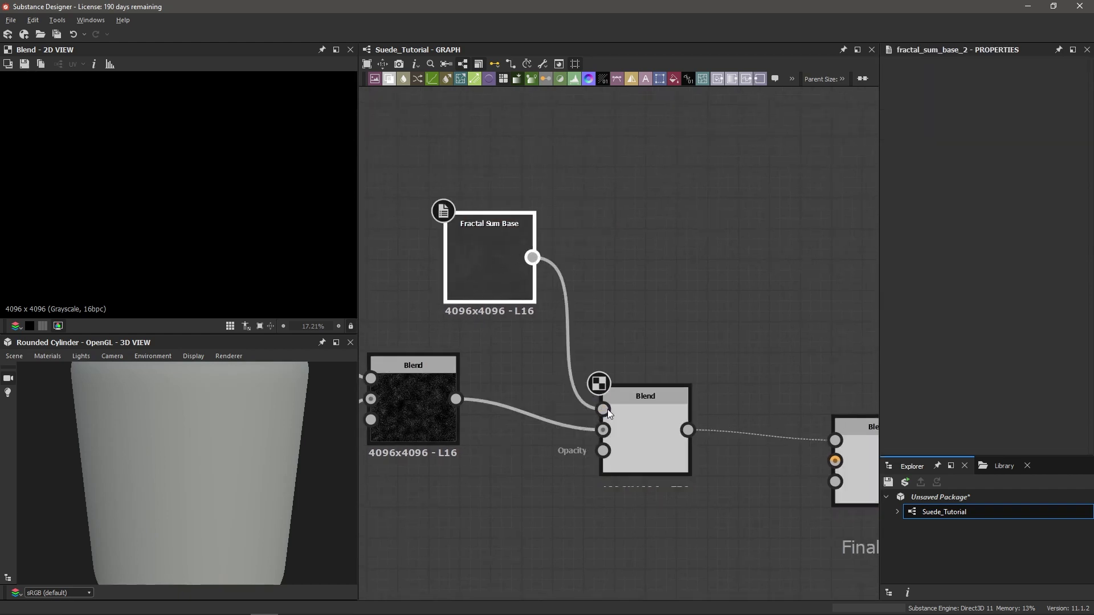
left_click(652, 423)
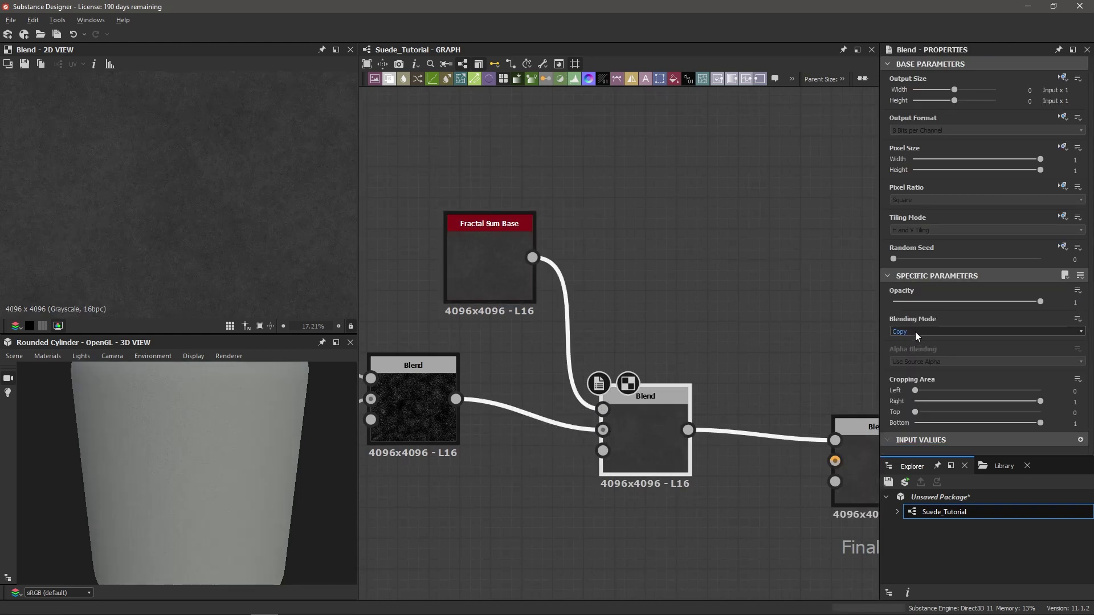
left_click(915, 330)
left_click(915, 346)
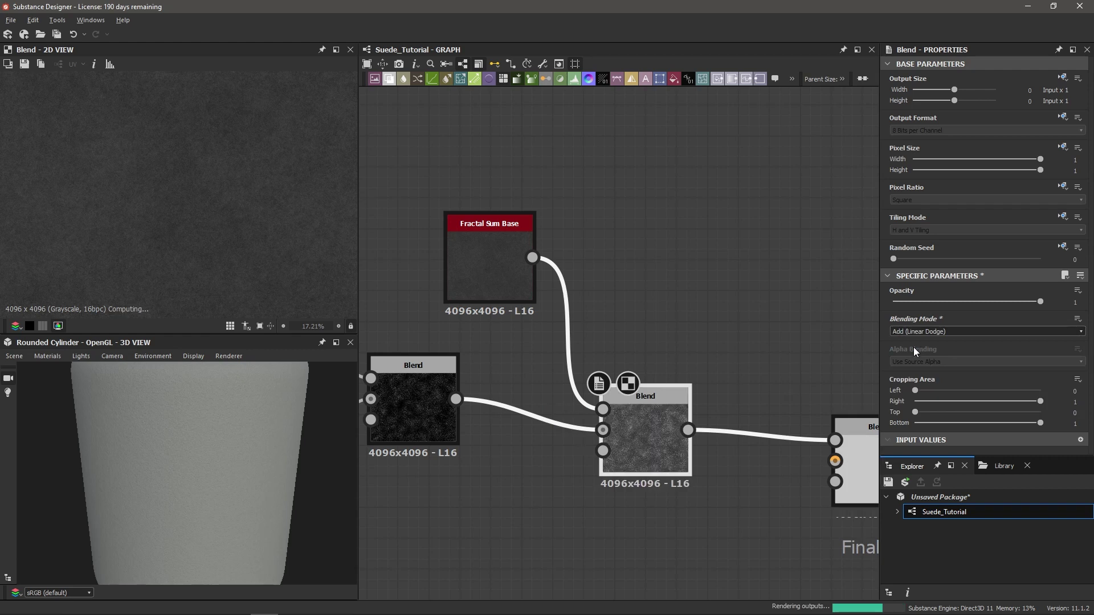
Set the Add (Linear Dodge) Blend node's opacity to 0.8 after checking the surface up close at opacity 1.
left_click_drag(1003, 303, 1060, 308)
scroll(180, 491, "up", 3)
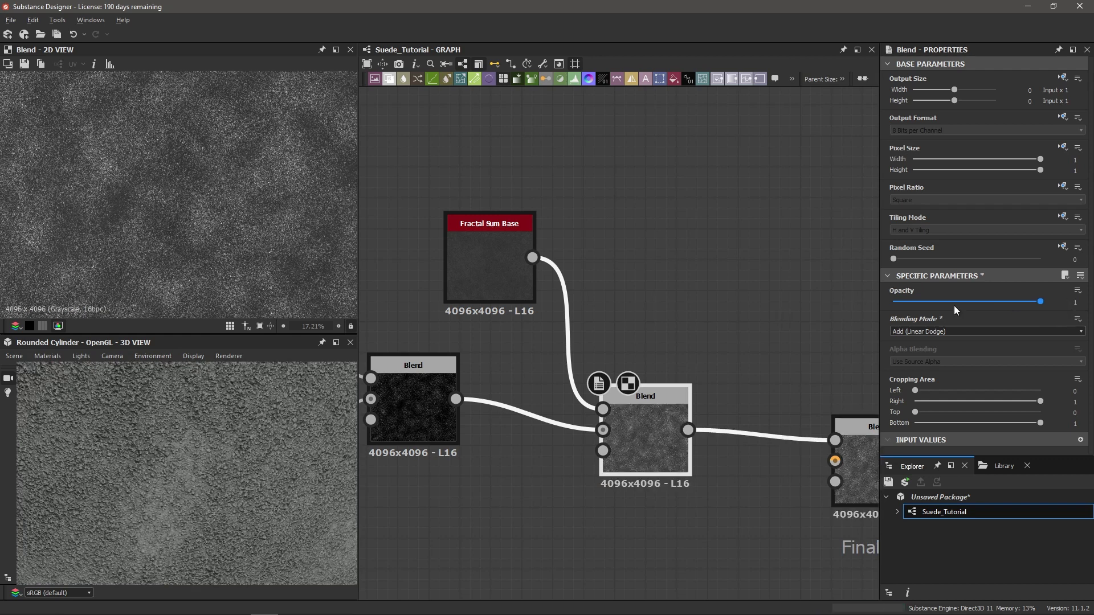
scroll(221, 491, "up", 3)
scroll(200, 481, "down", 2)
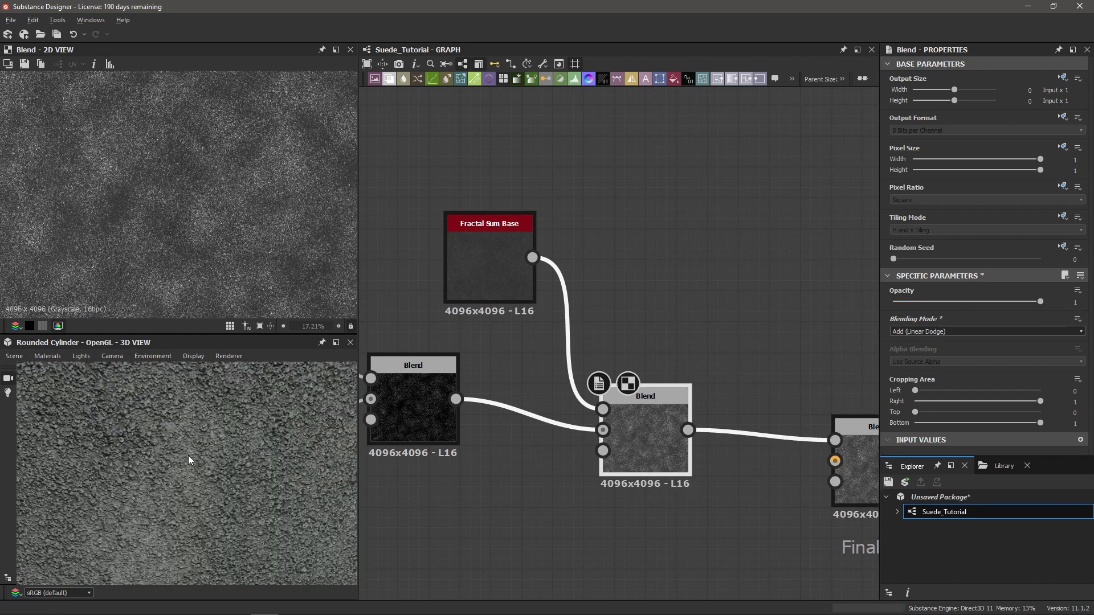
left_click_drag(1040, 302, 1011, 306)
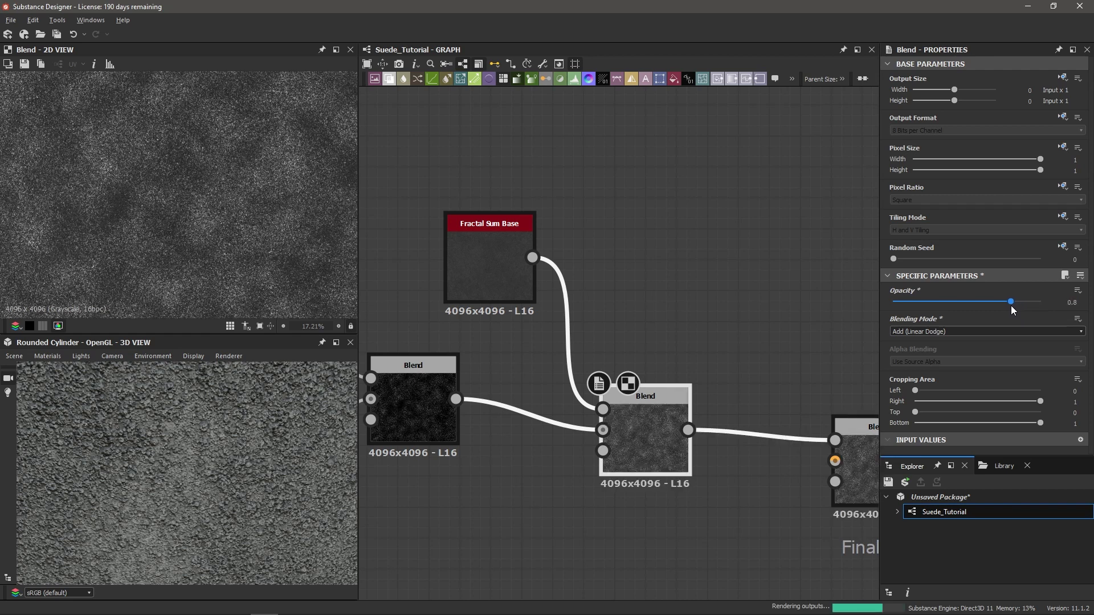
Examine how the added fractal noise affects the suede surface over the whole cylinder and up close.
scroll(195, 471, "down", 5)
mouse_move(196, 474)
left_mouse_down()
mouse_move(191, 430)
mouse_move(190, 459)
mouse_move(201, 464)
left_mouse_up()
scroll(189, 444, "down", 2)
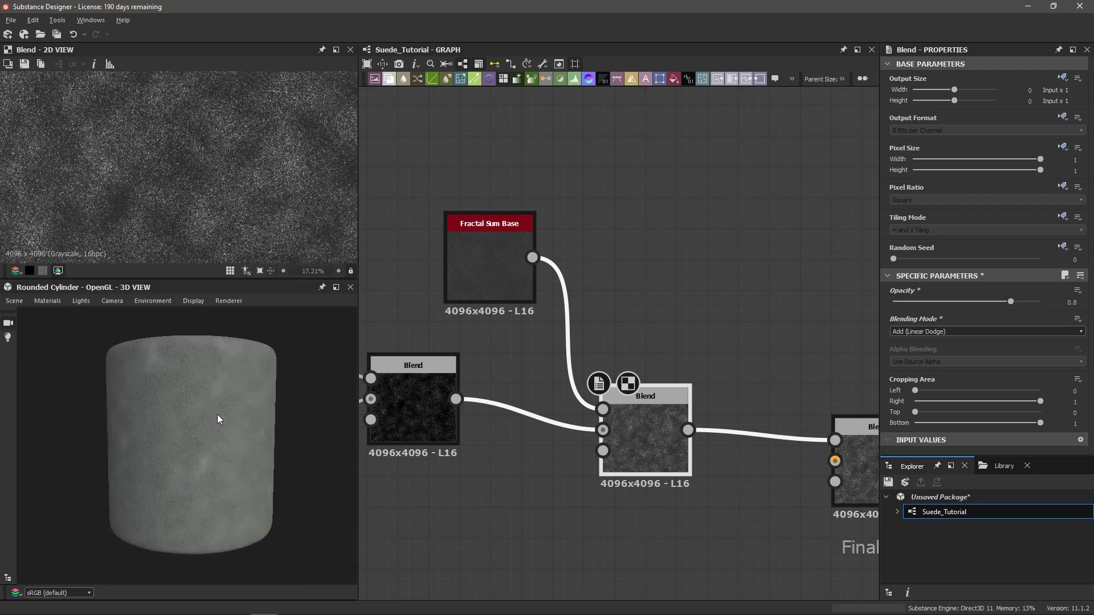
left_click_drag(217, 416, 211, 417)
scroll(212, 417, "up", 2)
scroll(212, 417, "up", 3)
scroll(211, 417, "down", 3)
scroll(216, 424, "down", 1)
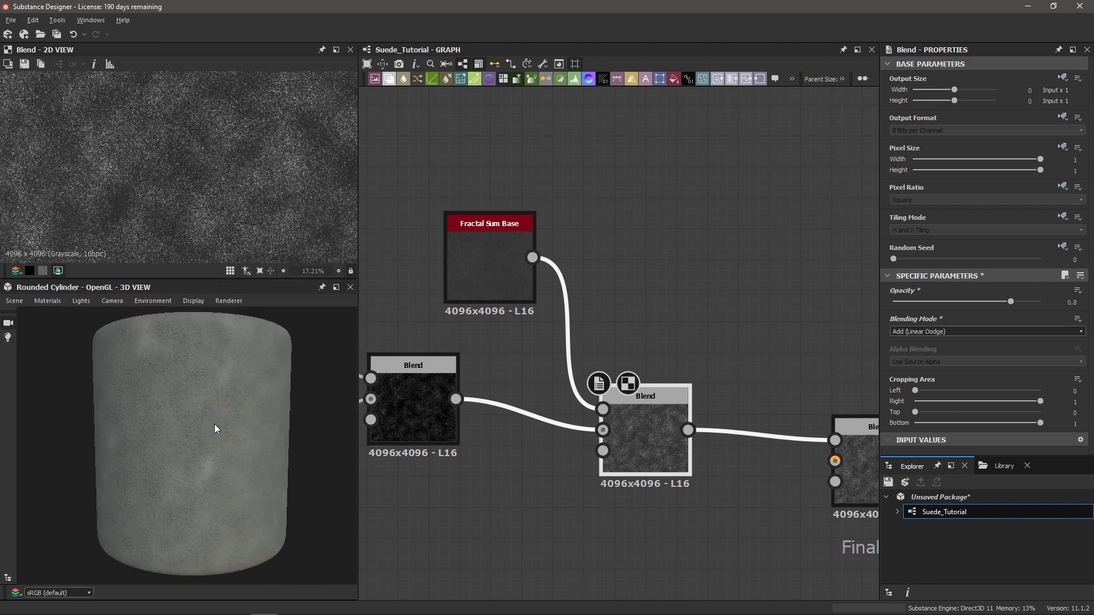
Show the Ambient Occlusion (HBAO) node's output and parameters and check the surface on the cylinder.
scroll(683, 473, "down", 5)
middle_click_drag(699, 481, 610, 432)
scroll(723, 484, "up", 4)
left_click(722, 473)
scroll(715, 476, "up", 1)
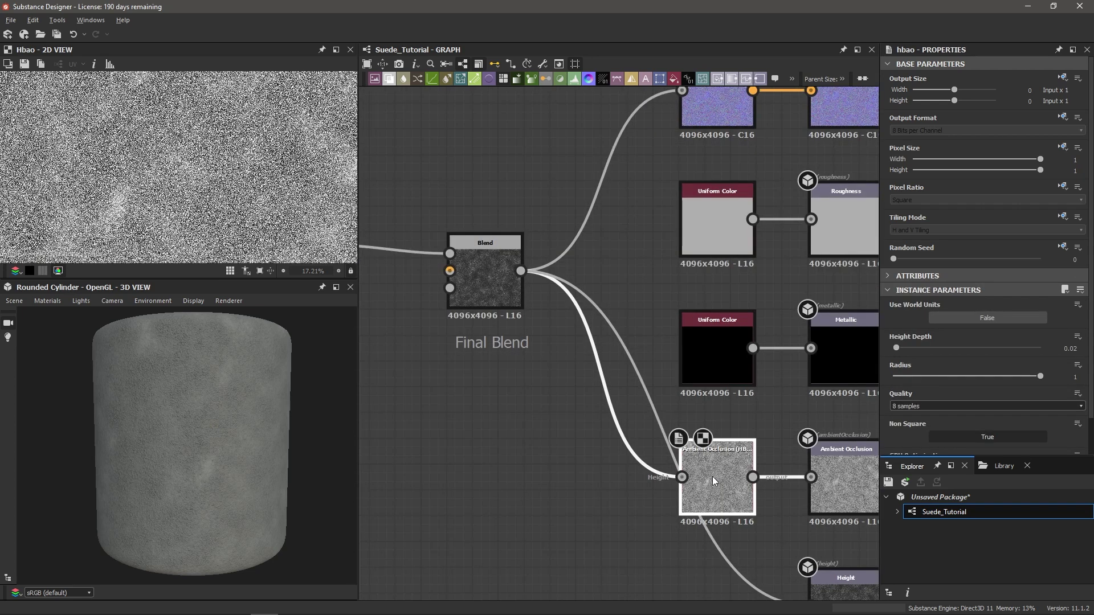
scroll(165, 442, "up", 4)
scroll(162, 441, "down", 4)
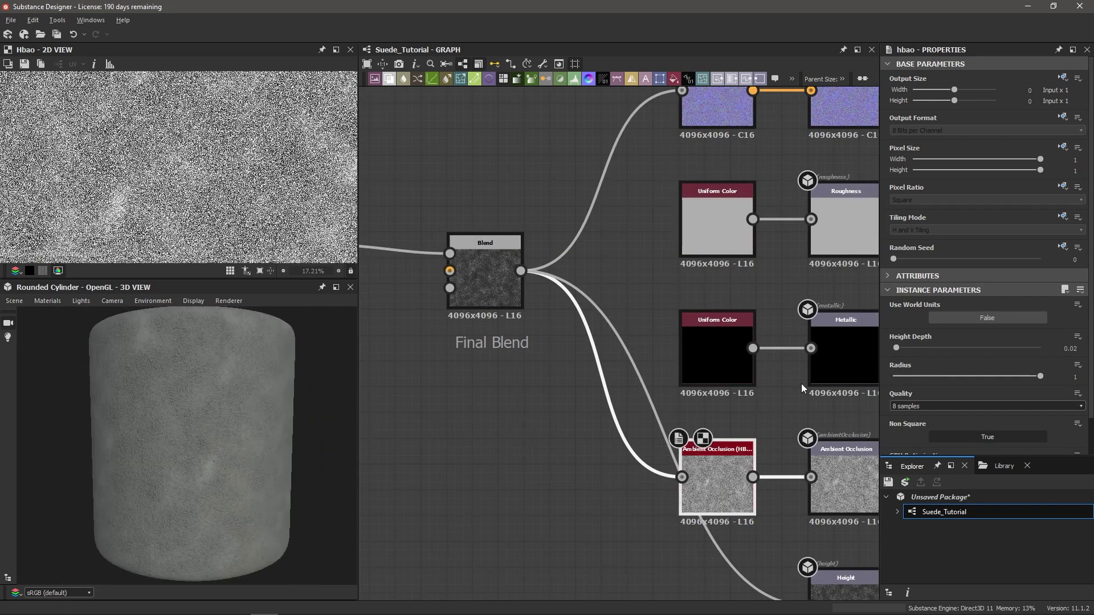
Try a slightly higher Height Depth on the Ambient Occlusion (HBAO) node, compare it on the cylinder, and return it to 0.02.
left_click_drag(897, 349, 900, 350)
right_click_drag(232, 415, 268, 416, "ctrl+shift")
scroll(213, 437, "up", 3)
scroll(213, 436, "down", 2)
scroll(213, 436, "up", 4)
scroll(213, 437, "down", 4)
right_click_drag(213, 436, 255, 435, "ctrl+shift")
left_click_drag(255, 436, 321, 435)
left_click_drag(900, 348, 897, 348)
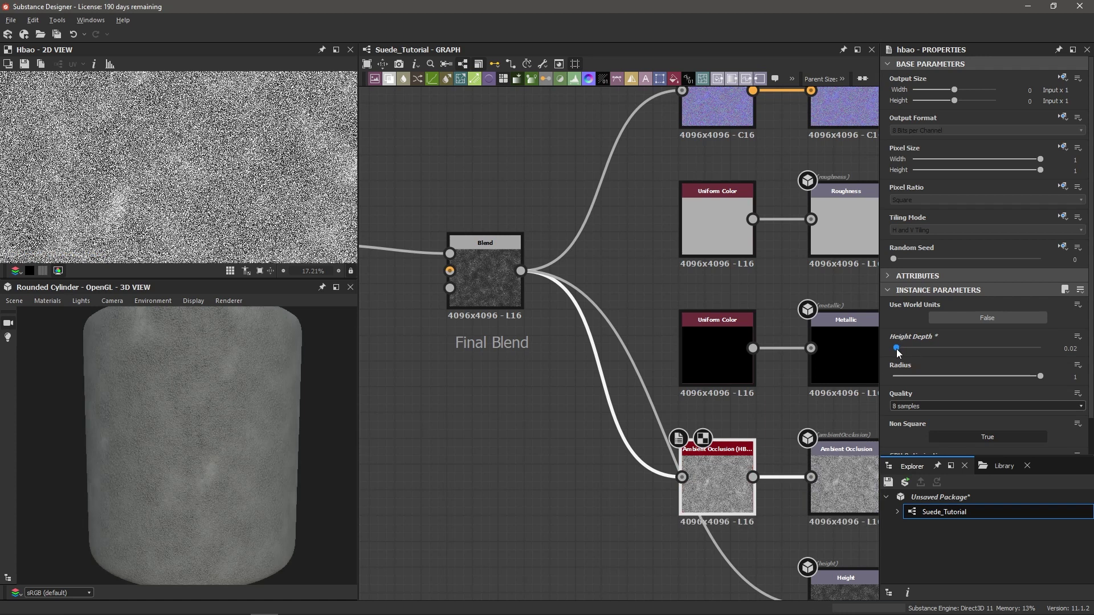
scroll(200, 434, "up", 2)
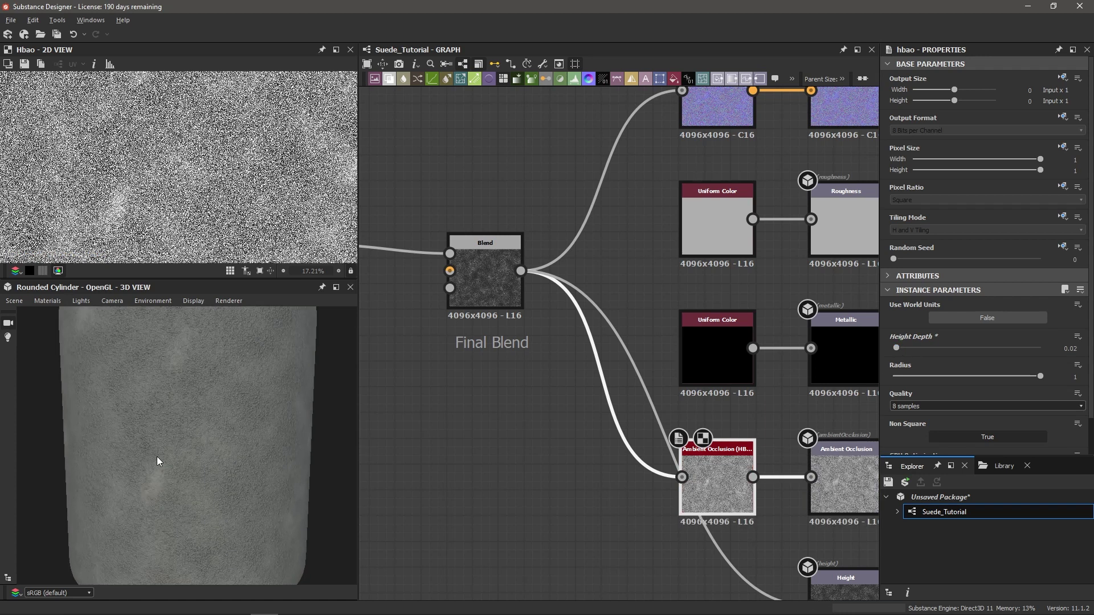
scroll(156, 457, "up", 2)
left_click_drag(168, 466, 189, 446)
scroll(190, 451, "up", 2)
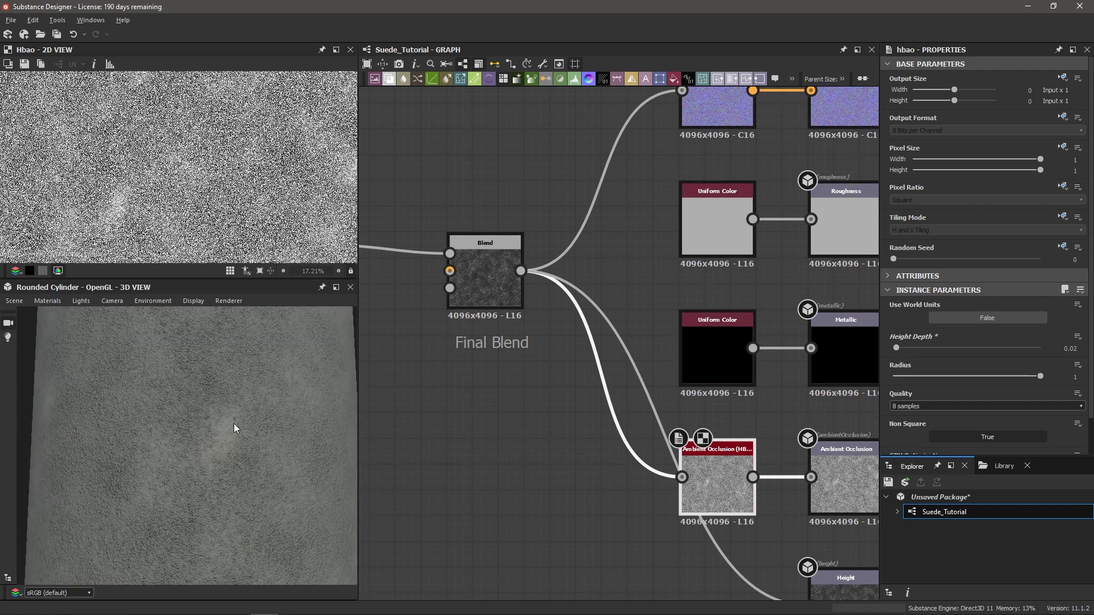
scroll(225, 437, "down", 4)
scroll(483, 420, "down", 4)
Duplicate the Dirt 1 node and place the copy below the first Blend node.
middle_click_drag(363, 419, 548, 422)
scroll(548, 419, "up", 3)
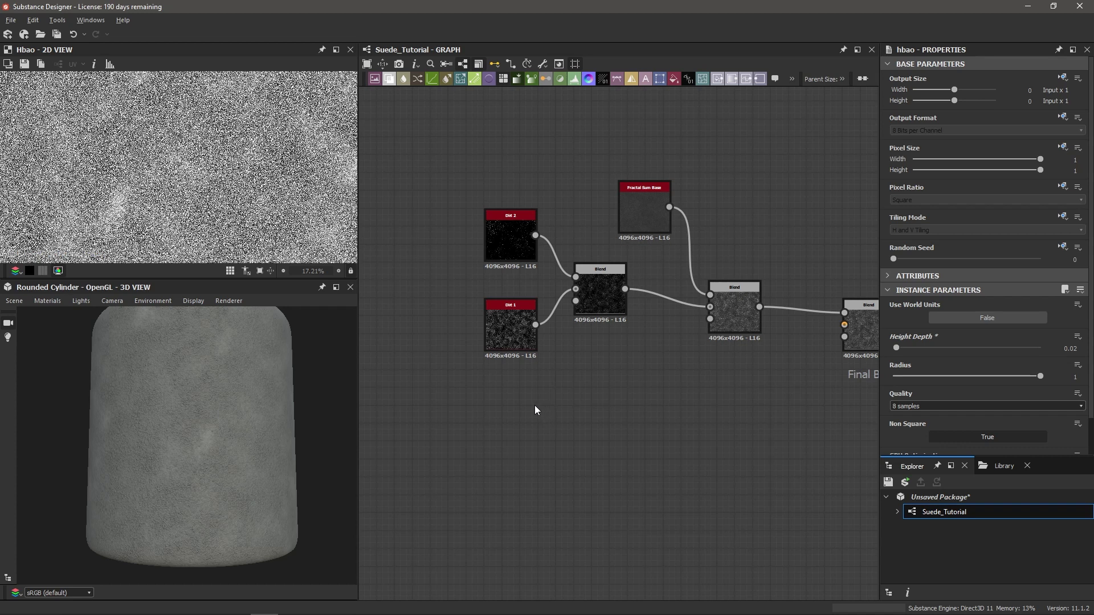
scroll(556, 357, "up", 2)
left_click(481, 306)
right_click(464, 293)
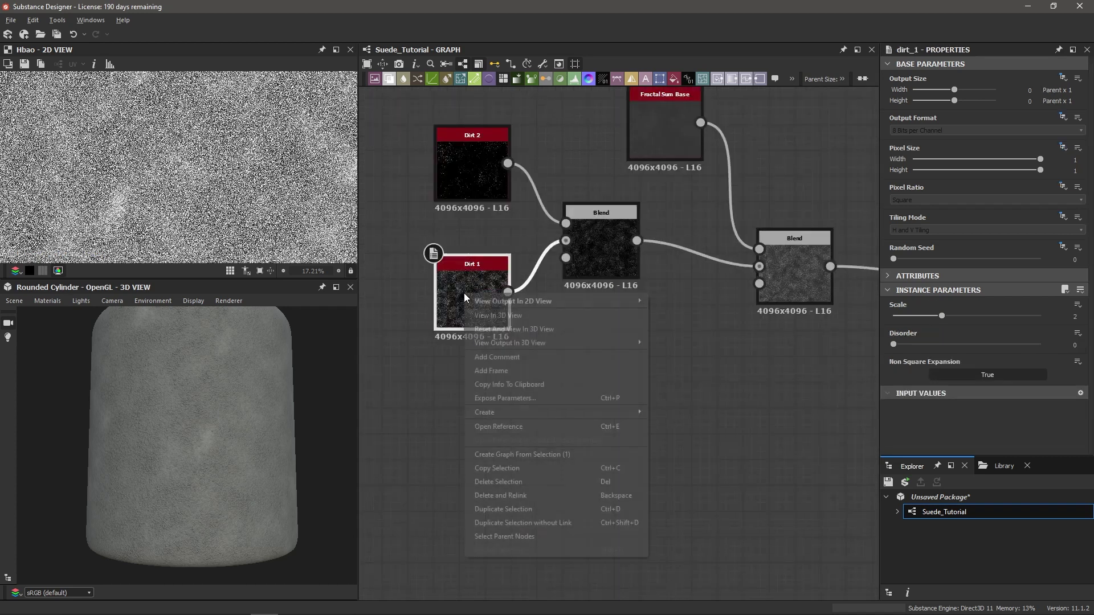
left_click(510, 509)
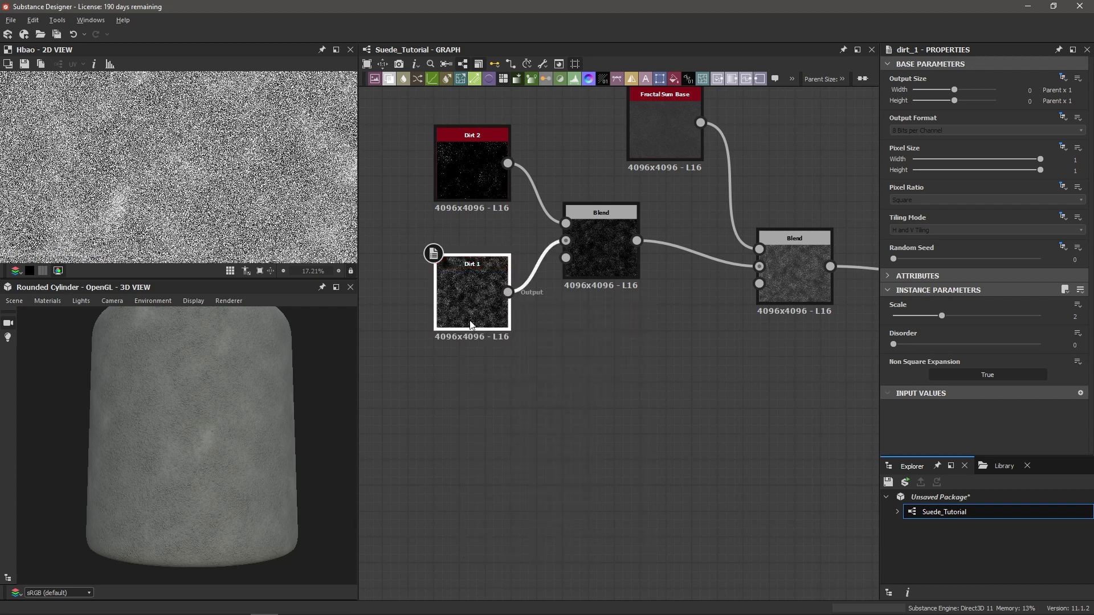
left_click_drag(620, 344, 528, 447)
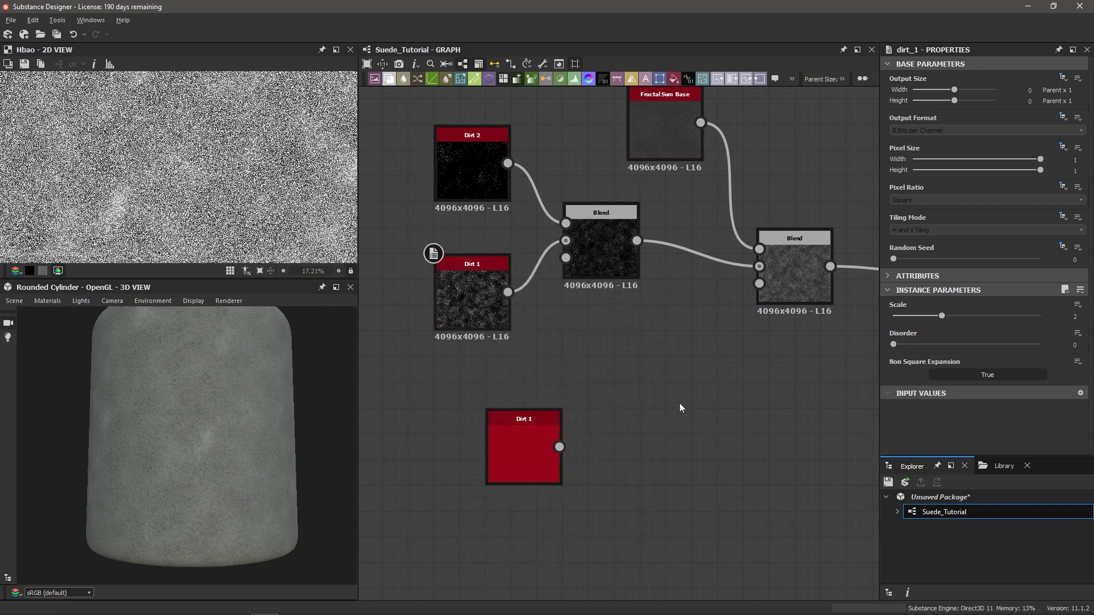
Insert a Blend node between the Dirt blend and the fractal blend, and feed the duplicated Dirt 1 into its foreground.
left_click_drag(621, 276, 608, 276)
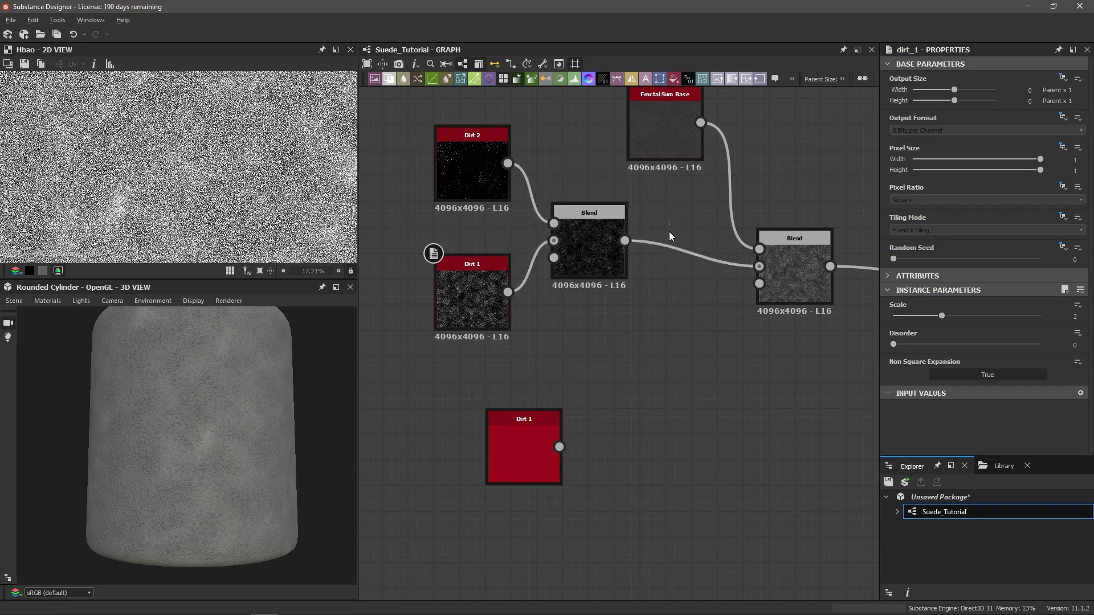
key("space")
left_click(677, 272)
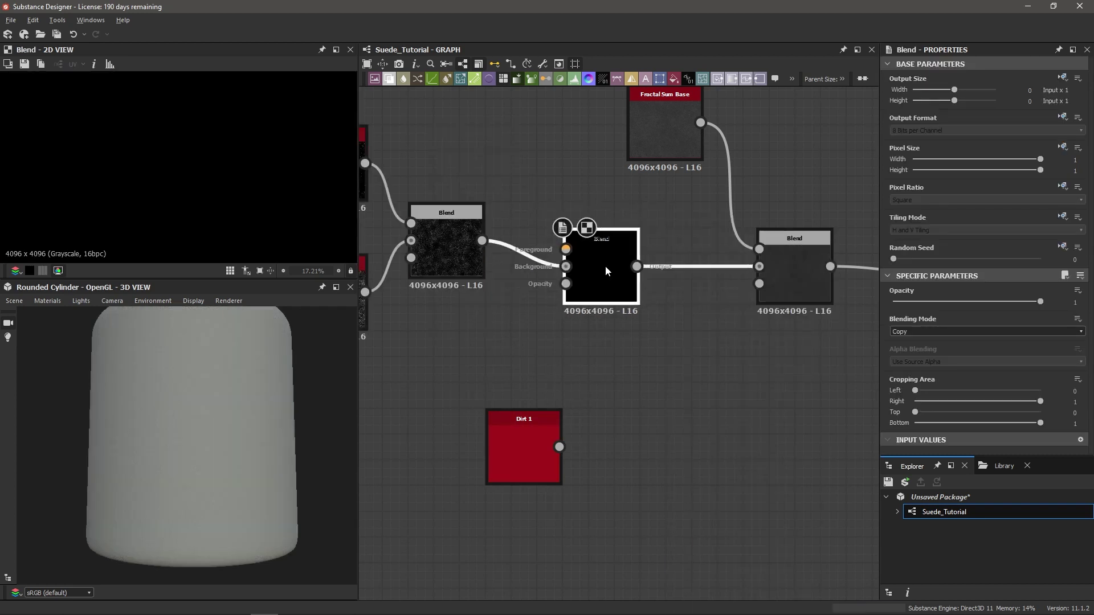
left_click_drag(605, 271, 604, 256)
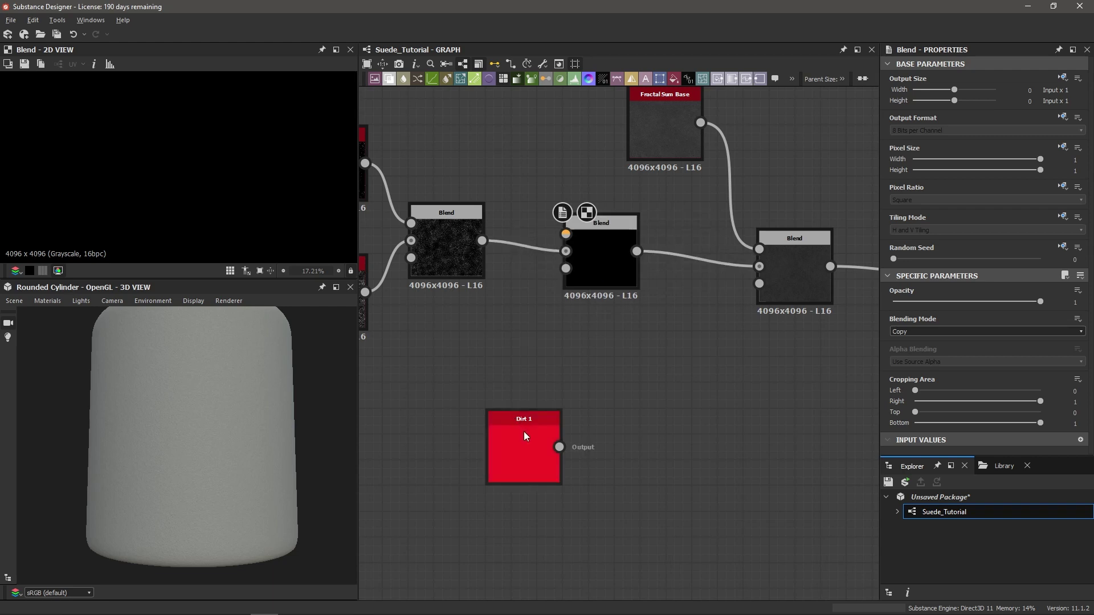
left_click_drag(524, 429, 483, 139)
middle_click_drag(532, 137, 539, 167)
left_click_drag(574, 253, 574, 254)
left_click_drag(456, 271, 457, 282)
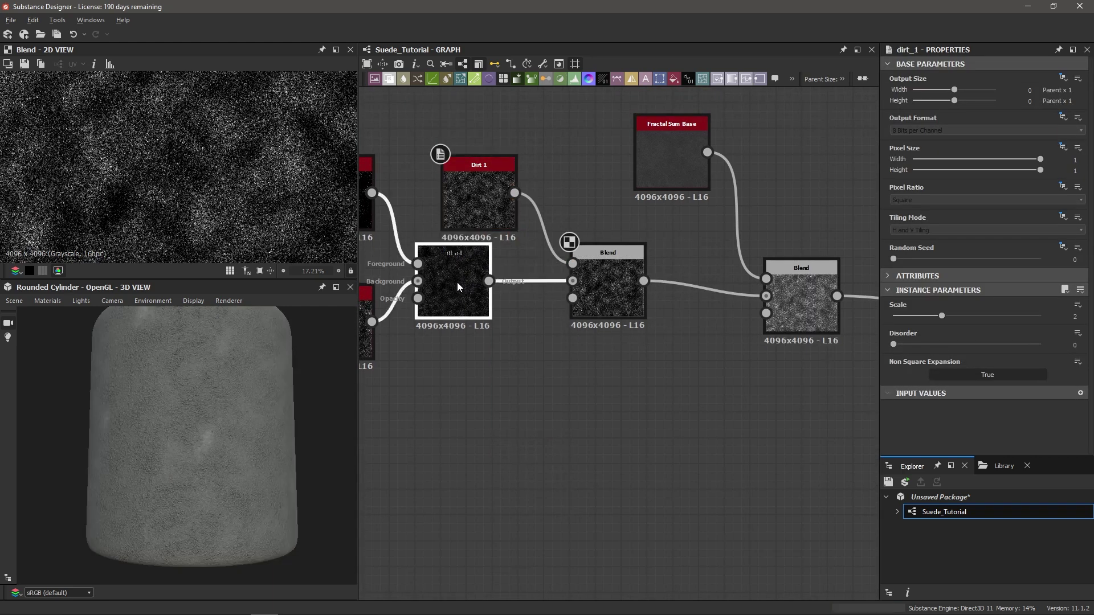
Set the inserted Blend node's blending mode to Max (Lighten).
left_click(600, 284)
left_click(912, 329)
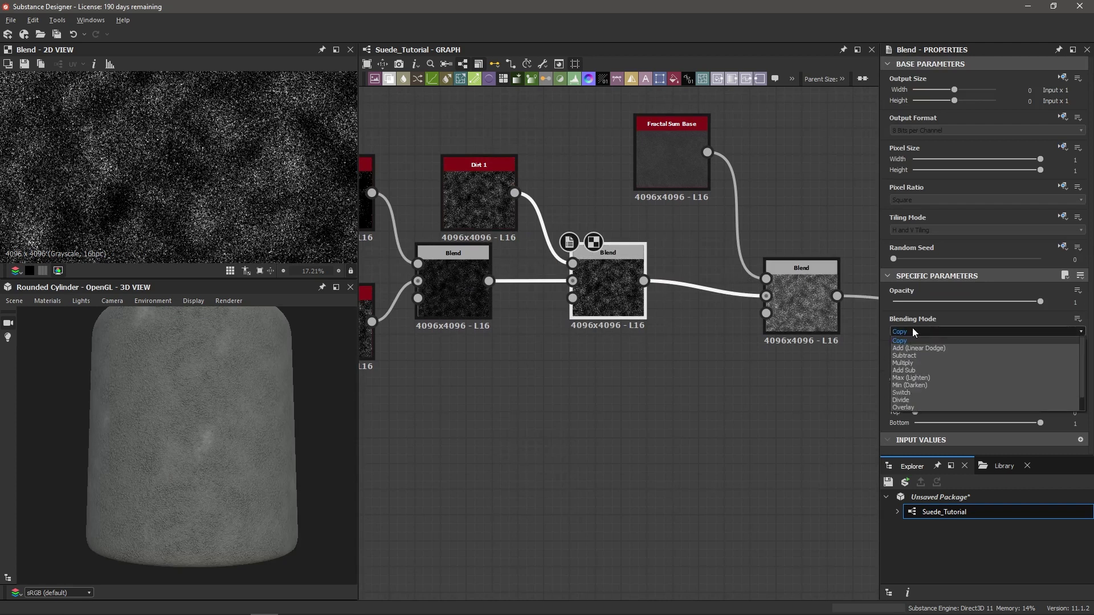
left_click(913, 378)
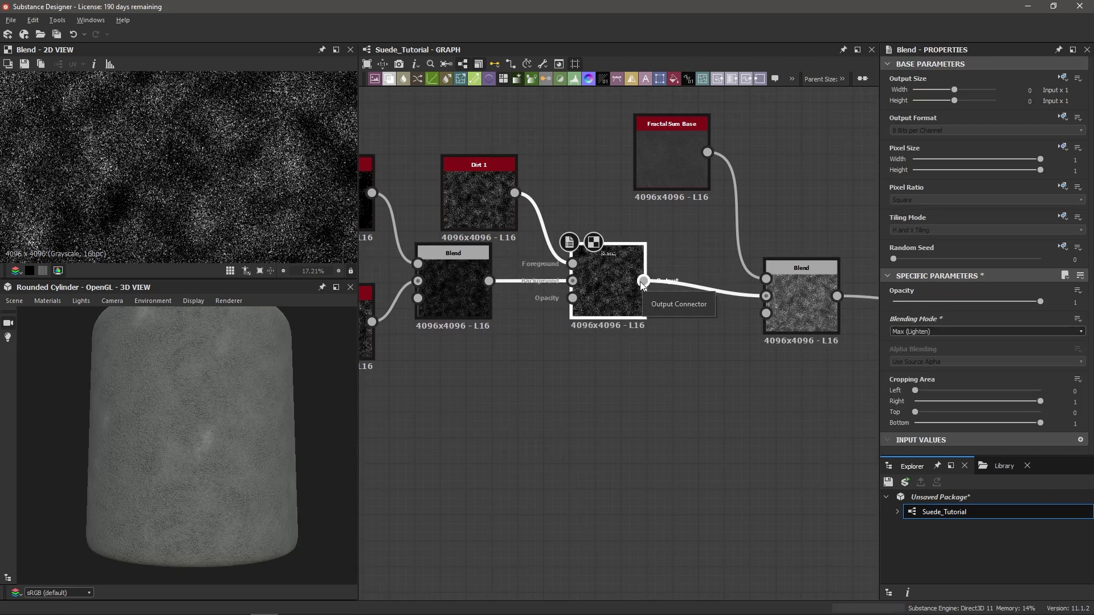
Set the duplicated Dirt 1 node's Random Seed to 2, then try a higher Scale and return it to 2.
left_click(491, 187)
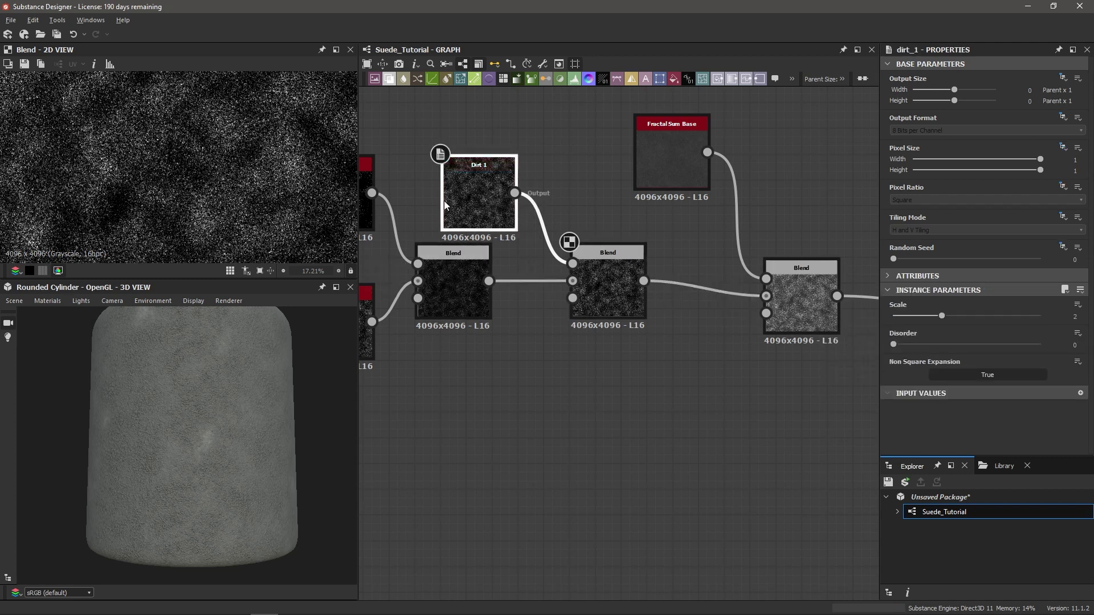
middle_click_drag(420, 220, 460, 261)
scroll(229, 374, "up", 1)
scroll(225, 200, "down", 1)
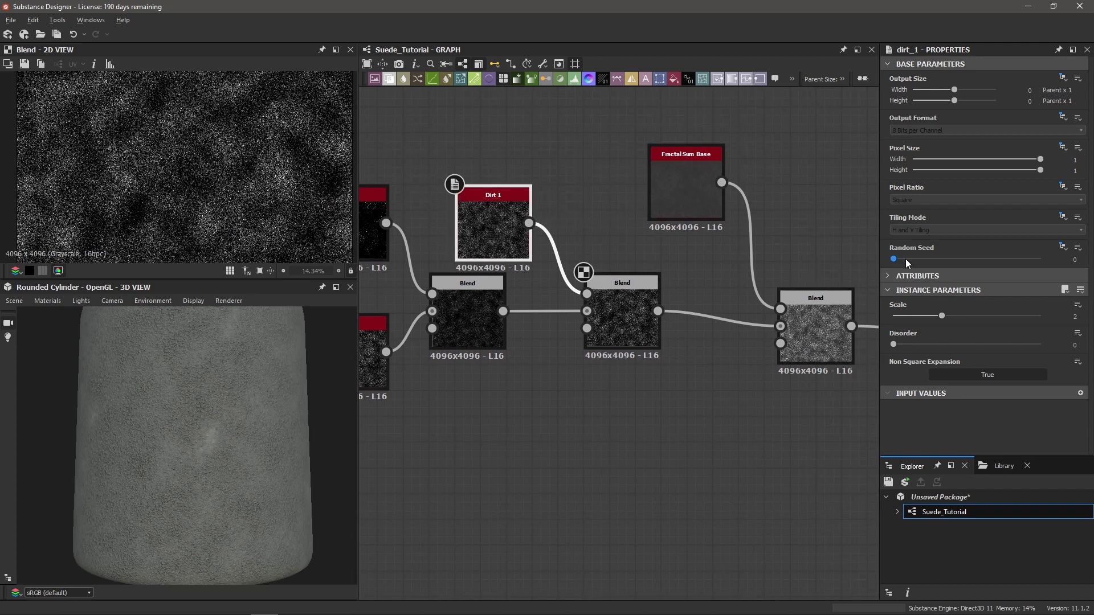
left_click_drag(893, 260, 924, 261)
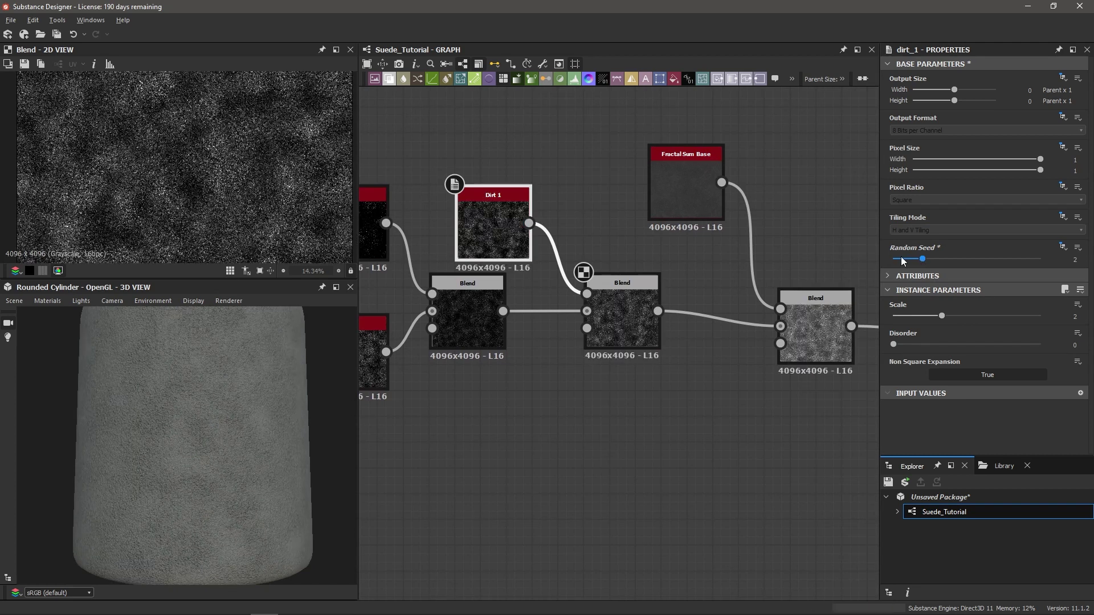
left_click_drag(931, 314, 969, 321)
left_click(942, 316)
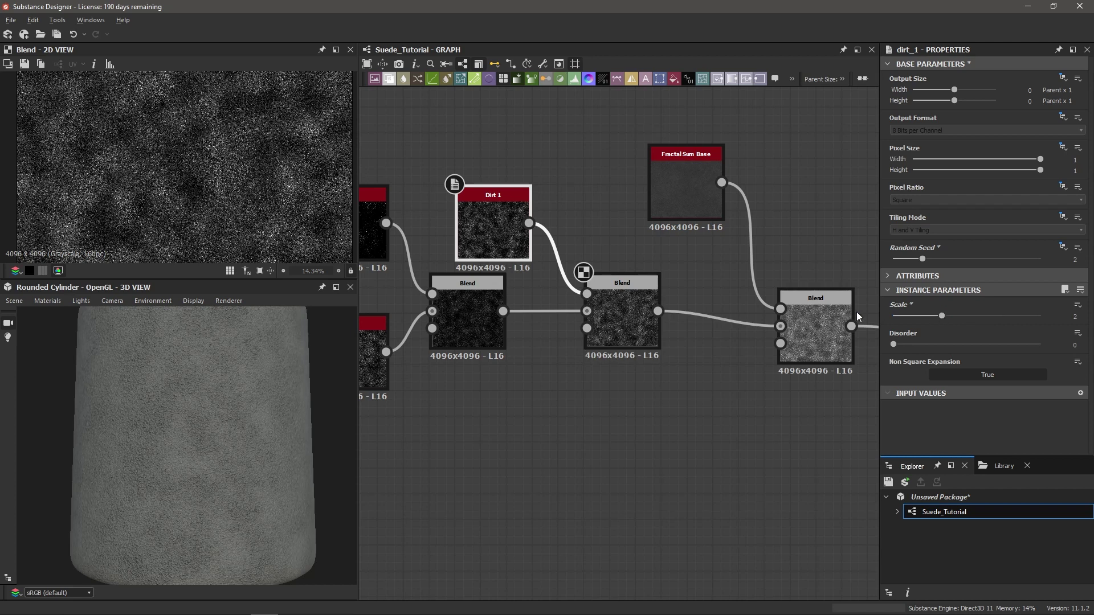
Lower the Max (Lighten) Blend node's opacity to 0.53 and check the surface on the cylinder.
left_click(609, 314)
left_click_drag(1030, 309, 971, 307)
scroll(165, 456, "down", 3)
scroll(211, 433, "up", 3)
left_click_drag(230, 442, 270, 454)
scroll(270, 453, "down", 2)
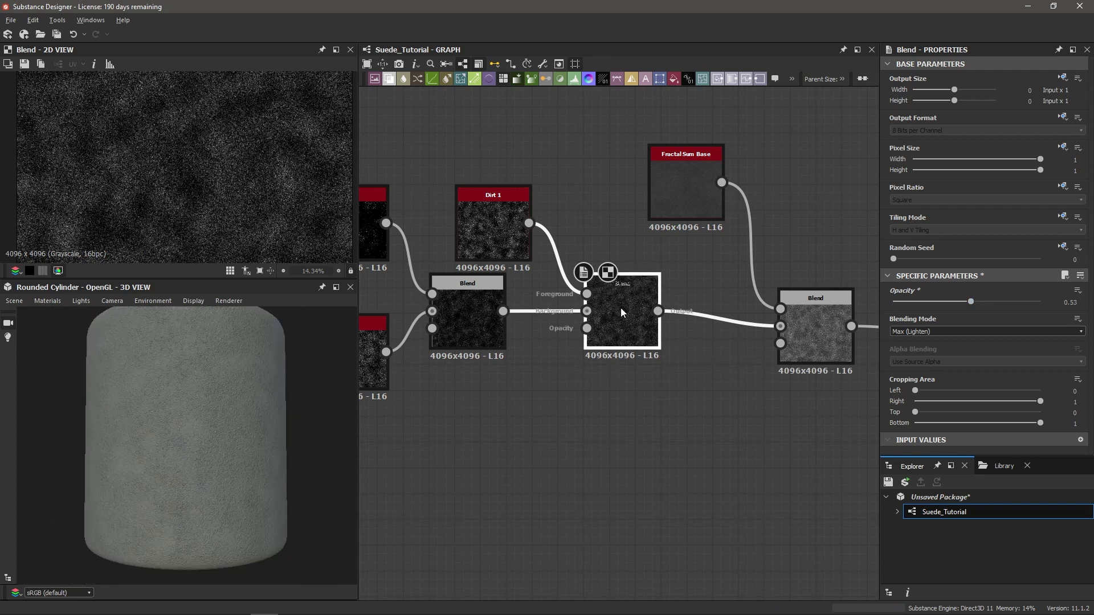
Compare the cylinder surface with the Max (Lighten) Blend node disabled and enabled, and leave the node disabled.
key("ctrl+b")
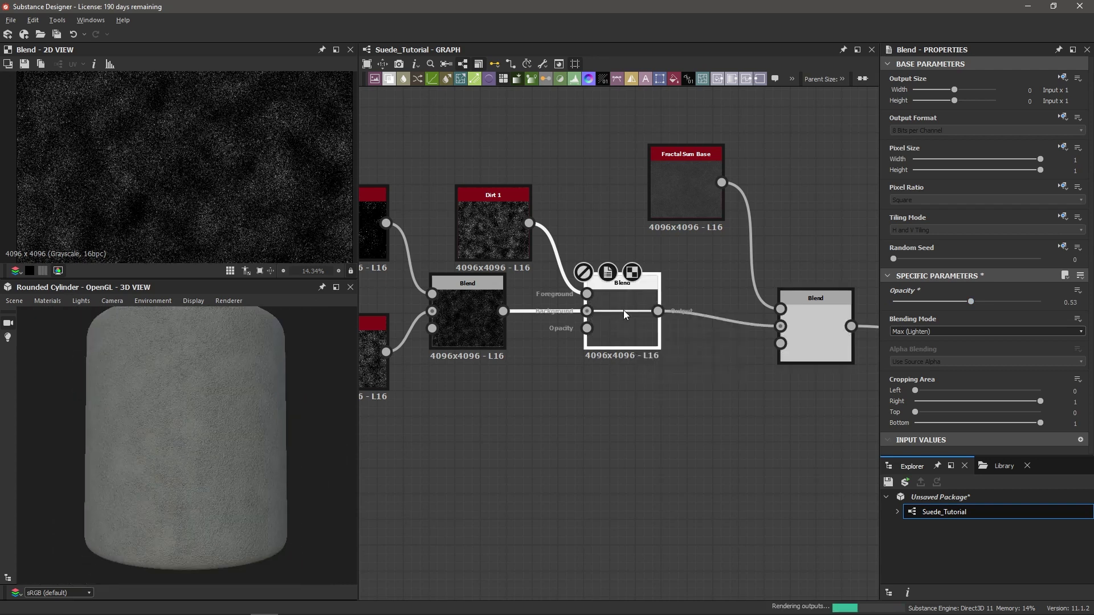
scroll(191, 440, "up", 3)
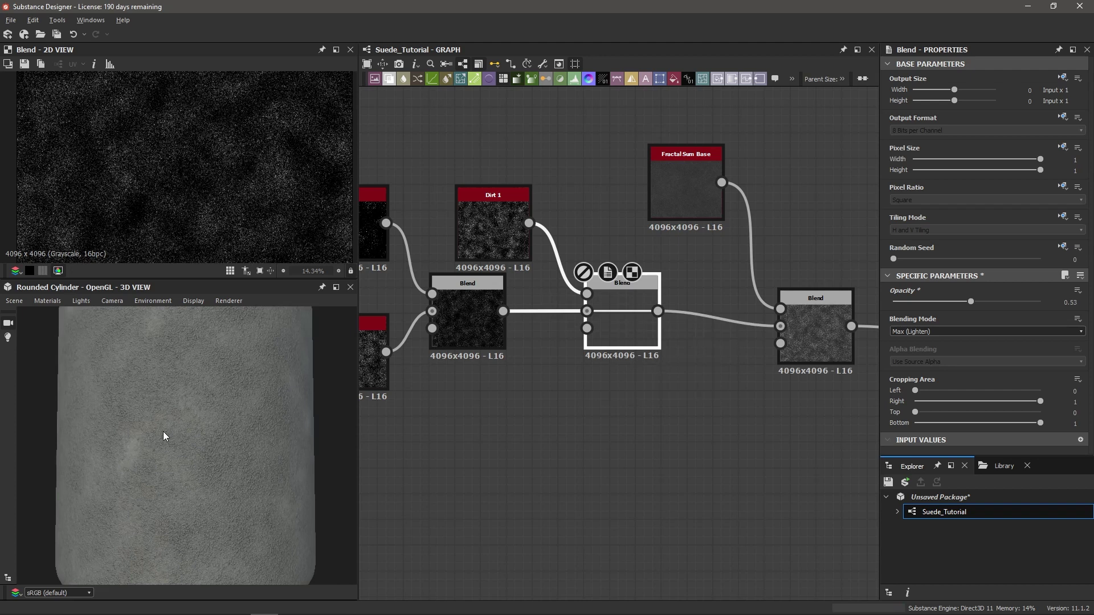
key("ctrl+b")
key("ctrl+b")
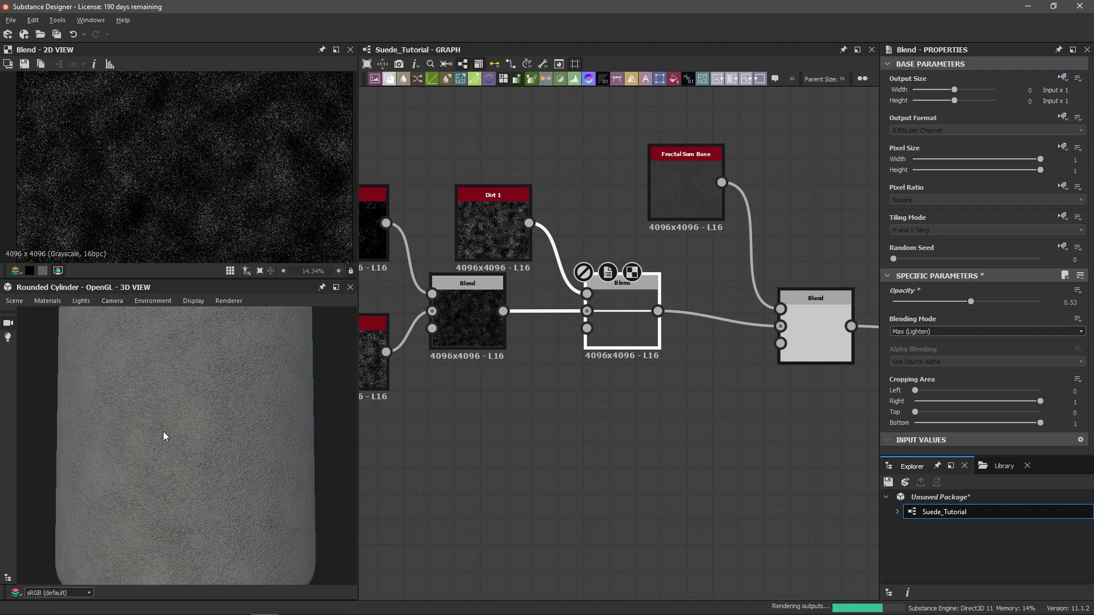
key("ctrl+b")
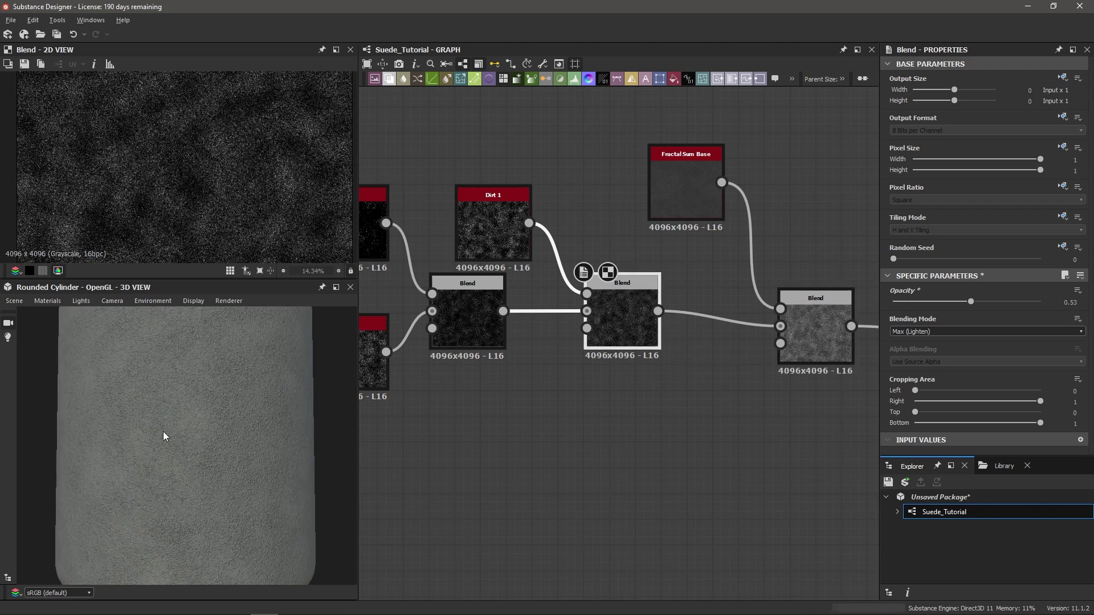
key("ctrl+b")
scroll(163, 432, "down", 3)
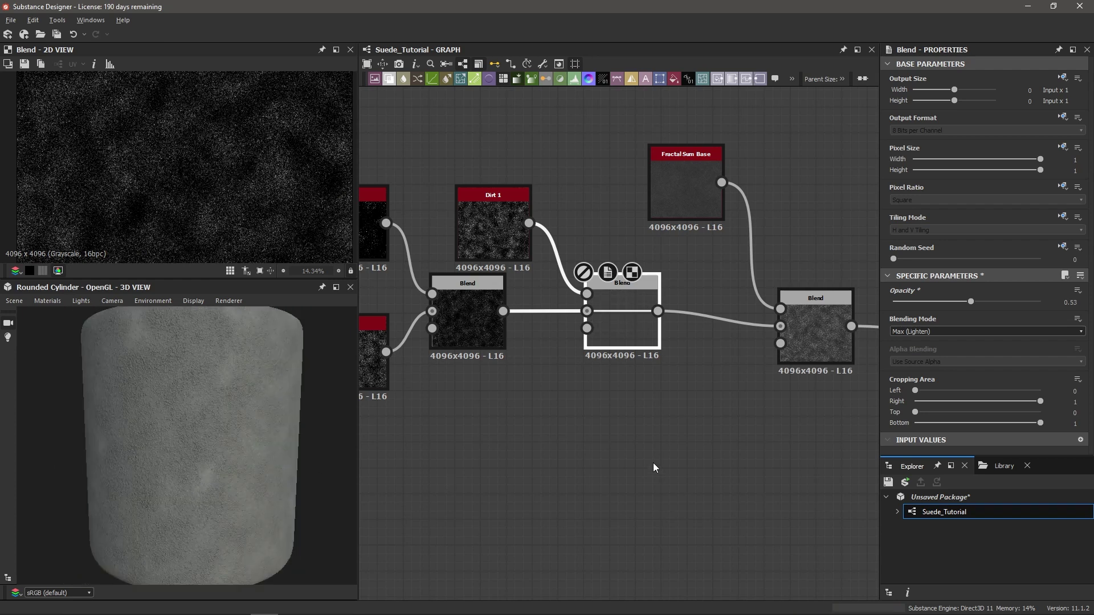
Try a pale sand color of H 43, S 93, V 202 on the base color's Uniform Color node and check the cylinder.
scroll(674, 422, "down", 4)
middle_click_drag(851, 335, 631, 378)
middle_click_drag(575, 323, 571, 290)
scroll(586, 332, "up", 2)
left_click(733, 268)
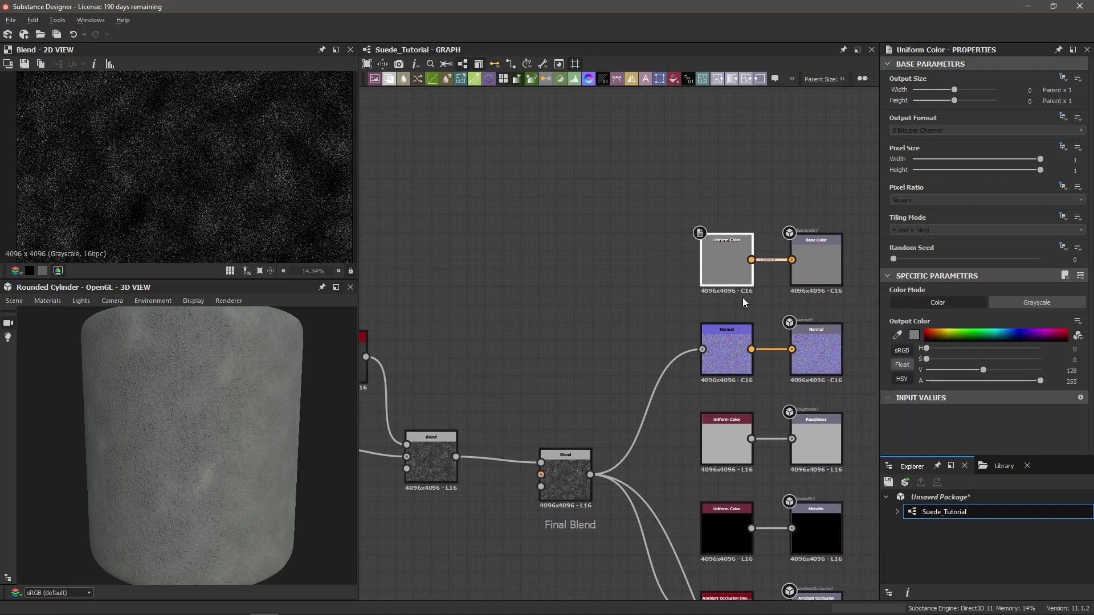
left_click_drag(952, 336, 944, 333)
left_click_drag(1009, 359, 940, 351)
scroll(271, 450, "down", 2)
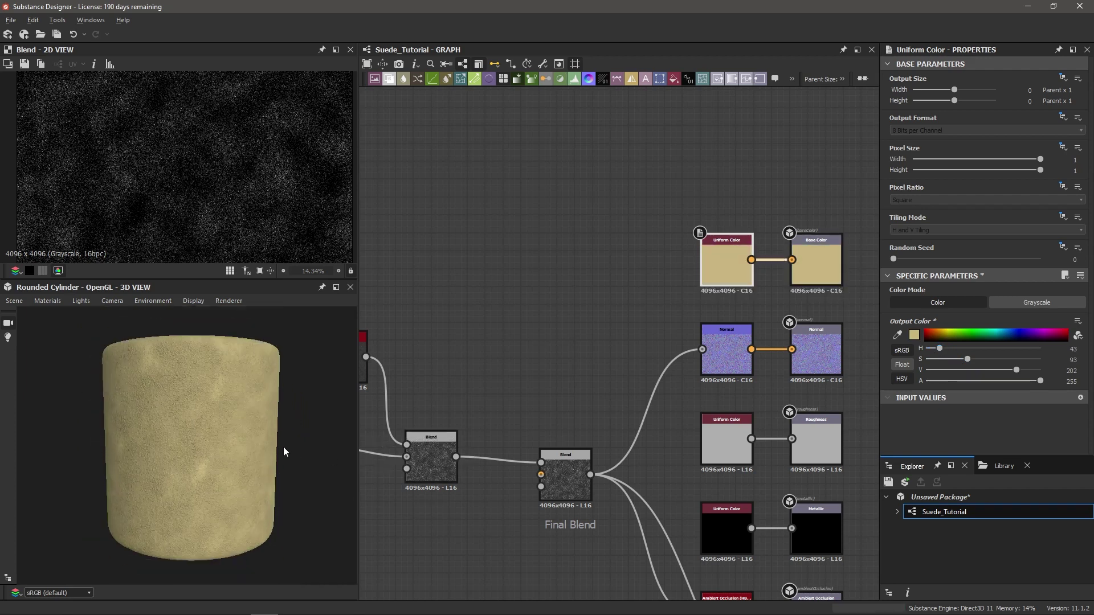
mouse_move(196, 450)
left_mouse_down()
mouse_move(172, 453)
mouse_move(192, 465)
mouse_move(189, 421)
mouse_move(211, 446)
left_mouse_up()
scroll(192, 465, "up", 3)
scroll(211, 446, "up", 2)
Set the base color's Uniform Color node to a brown of H 32, S 133, V 138 and inspect it on the cylinder.
left_click(941, 335)
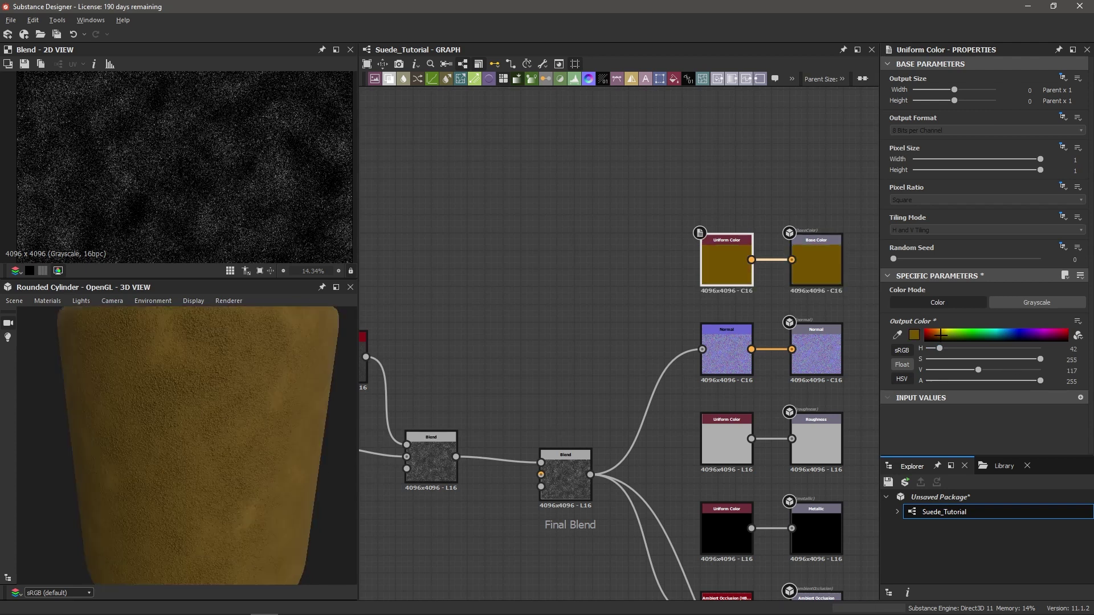
left_click_drag(982, 370, 936, 348)
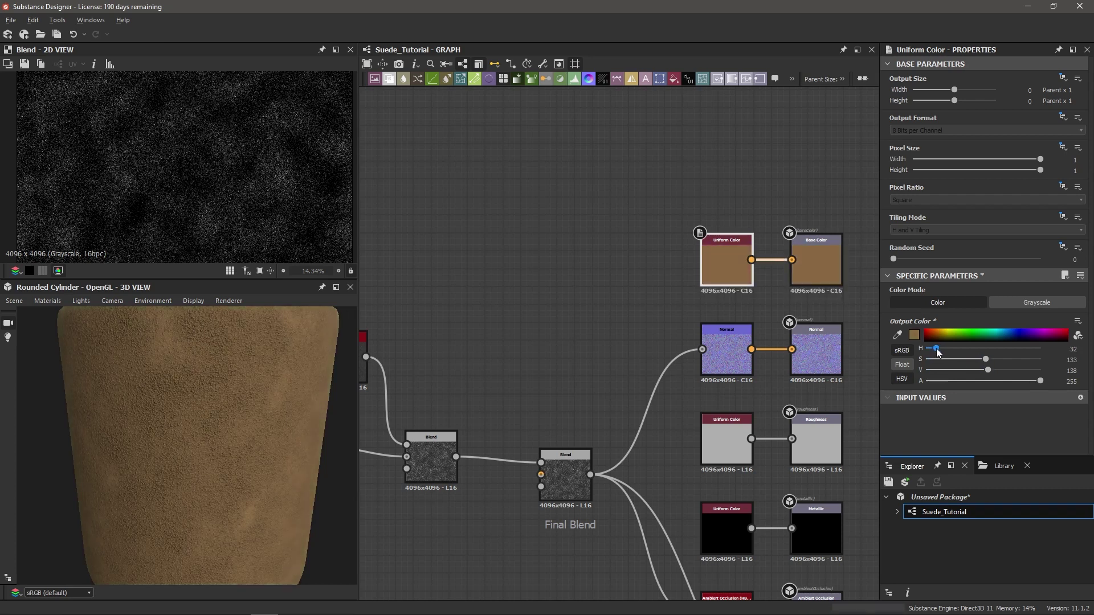
scroll(262, 442, "down", 3)
left_click_drag(262, 442, 290, 447)
scroll(254, 423, "up", 4)
scroll(254, 422, "down", 3)
Examine the Fractal Sum Base node's output, the brown suede surface up close, and the chain leading to the output maps.
key("f")
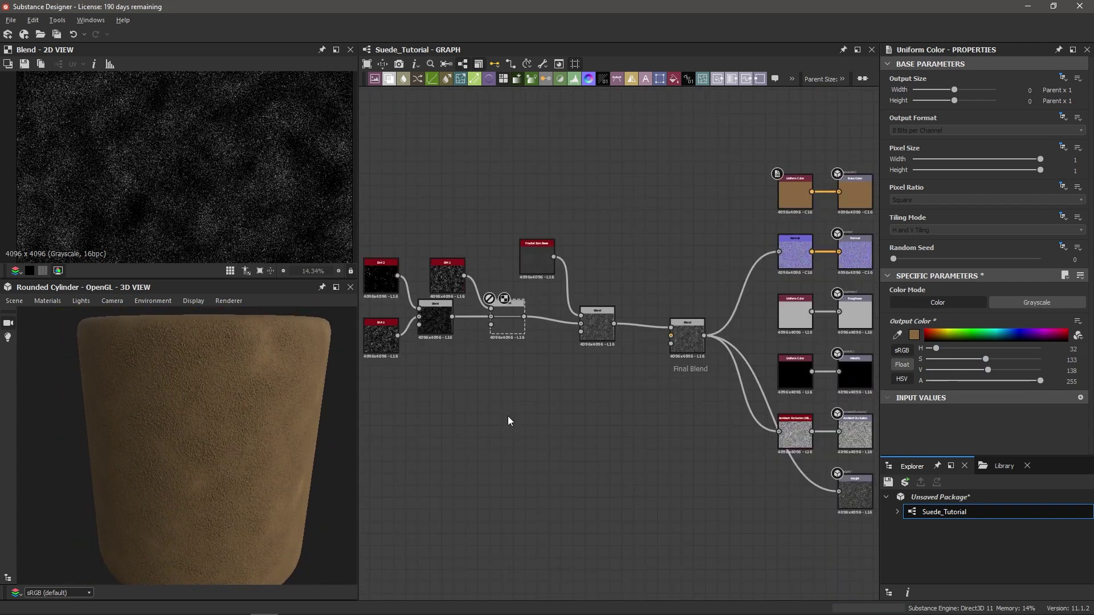
scroll(456, 376, "up", 2)
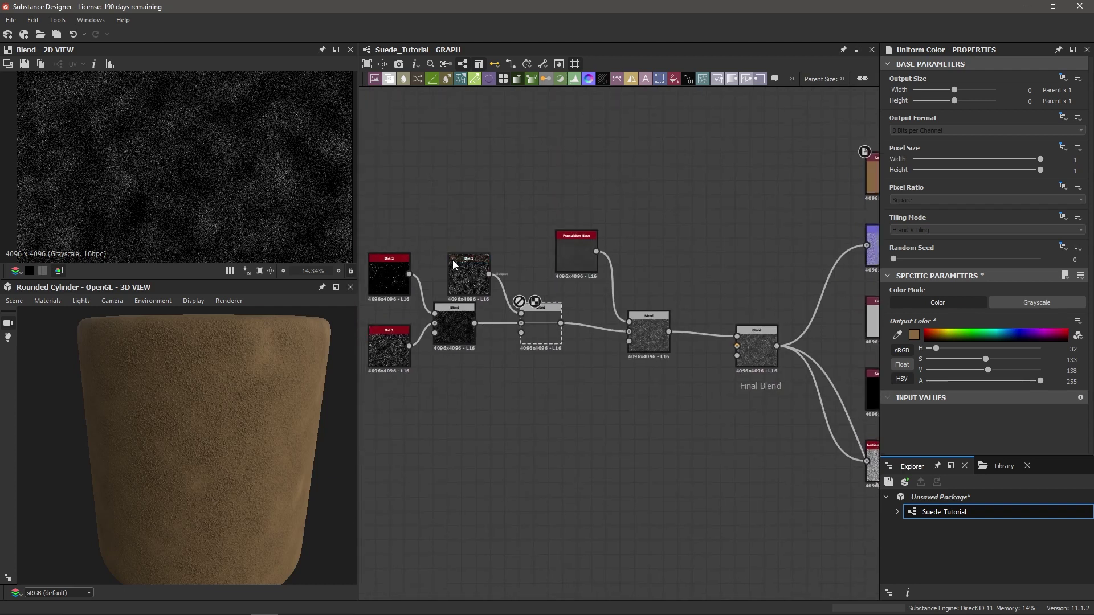
middle_click_drag(620, 357, 506, 364)
scroll(517, 363, "up", 2)
scroll(506, 364, "up", 2)
double_click(439, 225)
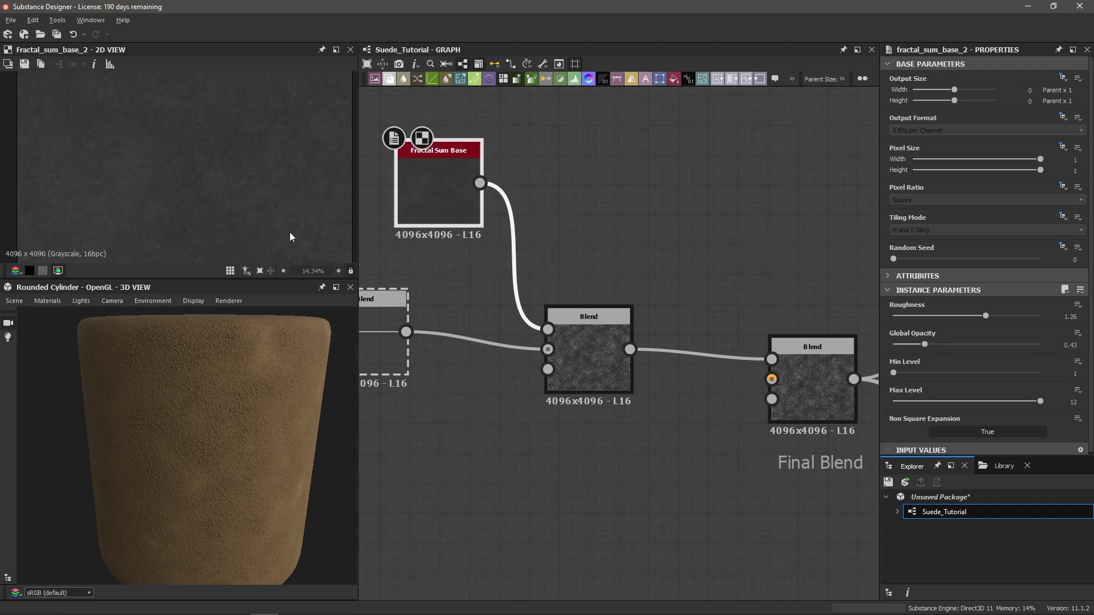
scroll(256, 418, "up", 2)
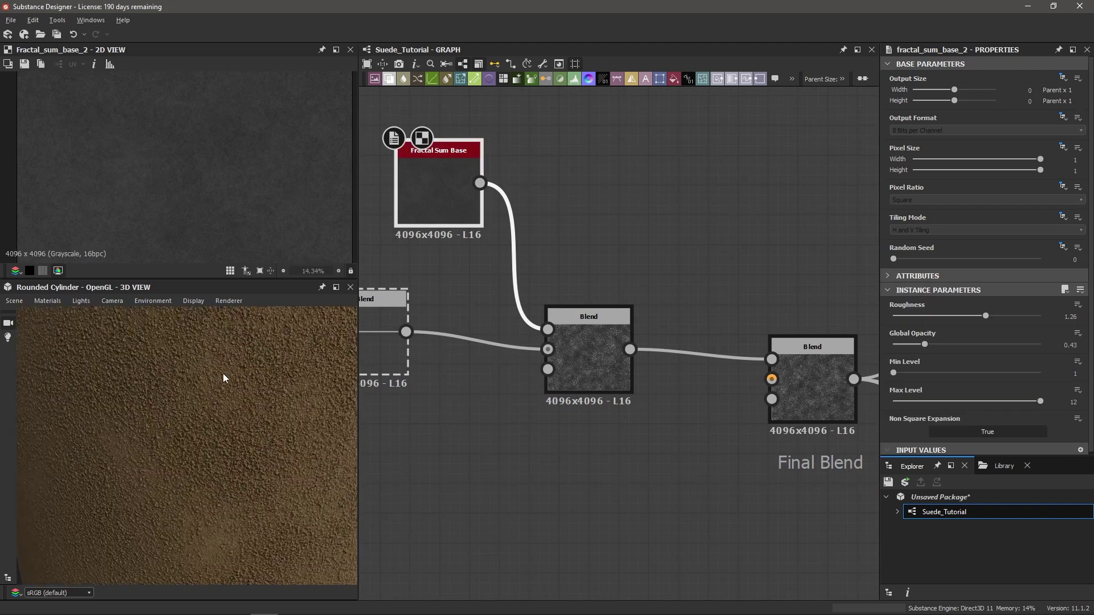
scroll(217, 385, "up", 2)
scroll(214, 208, "up", 1)
scroll(213, 209, "up", 4)
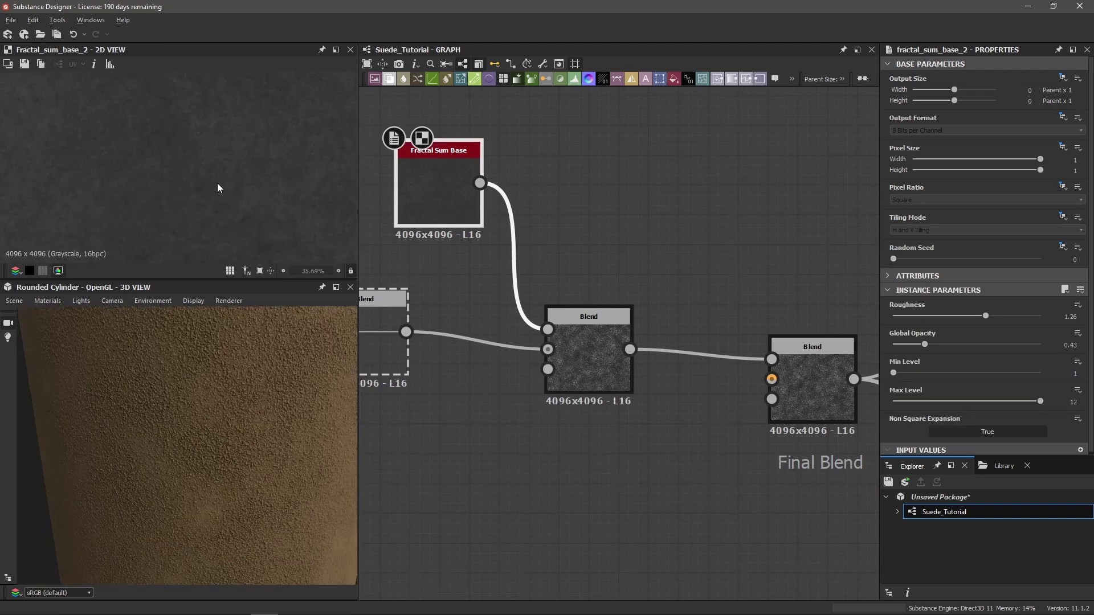
scroll(204, 171, "down", 3)
middle_click_drag(613, 266, 421, 305)
scroll(484, 289, "down", 2)
scroll(460, 303, "down", 3)
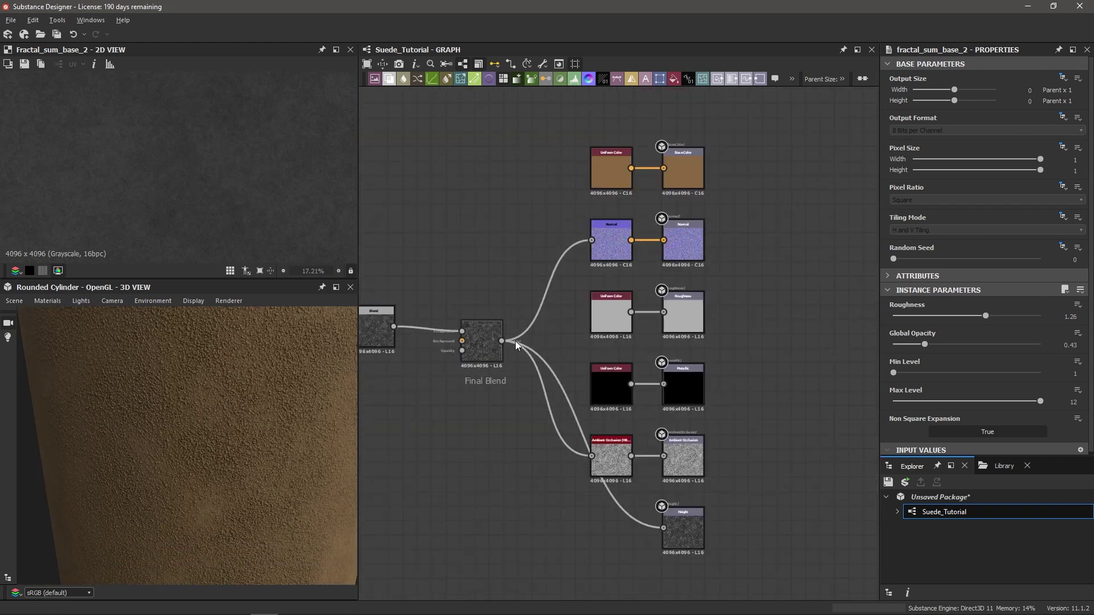